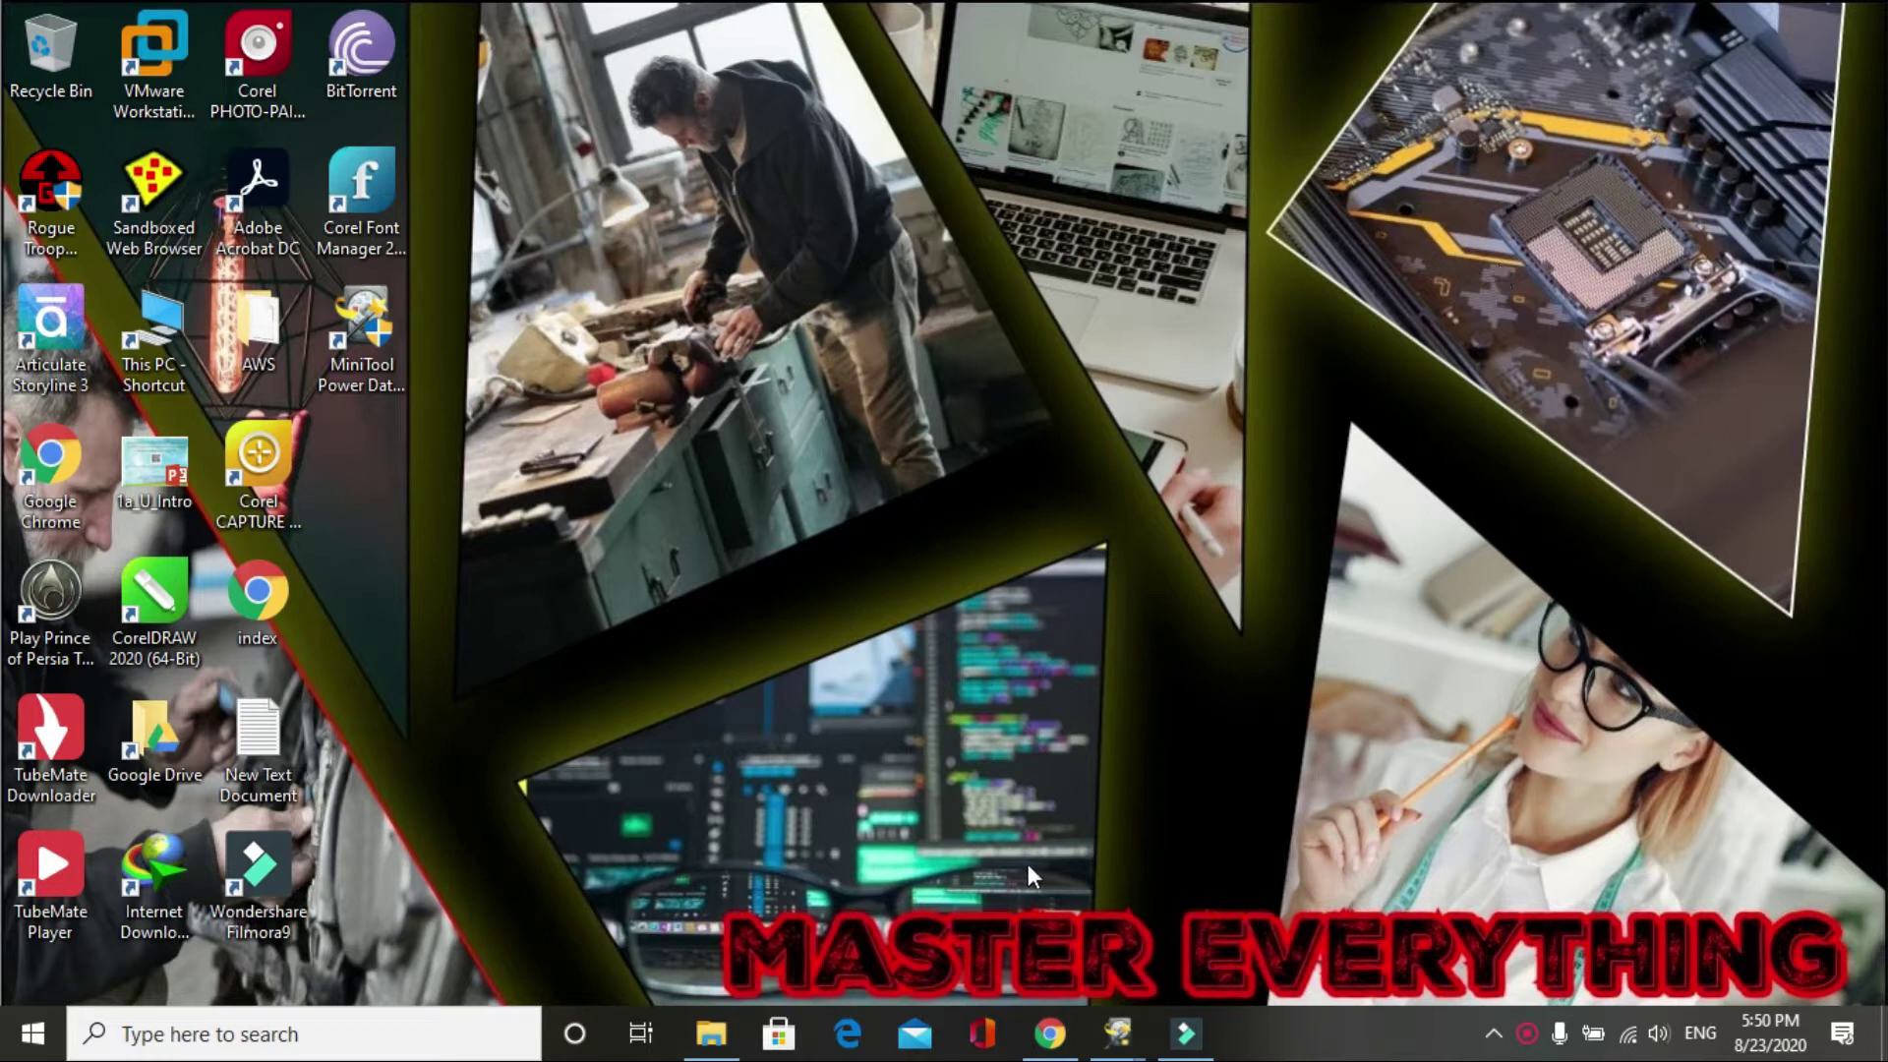
# Switch to MiniTool Power Data Recovery and open its scan settings, keeping the extra search for known file types enabled.
pyautogui.moveTo(1118, 1033)
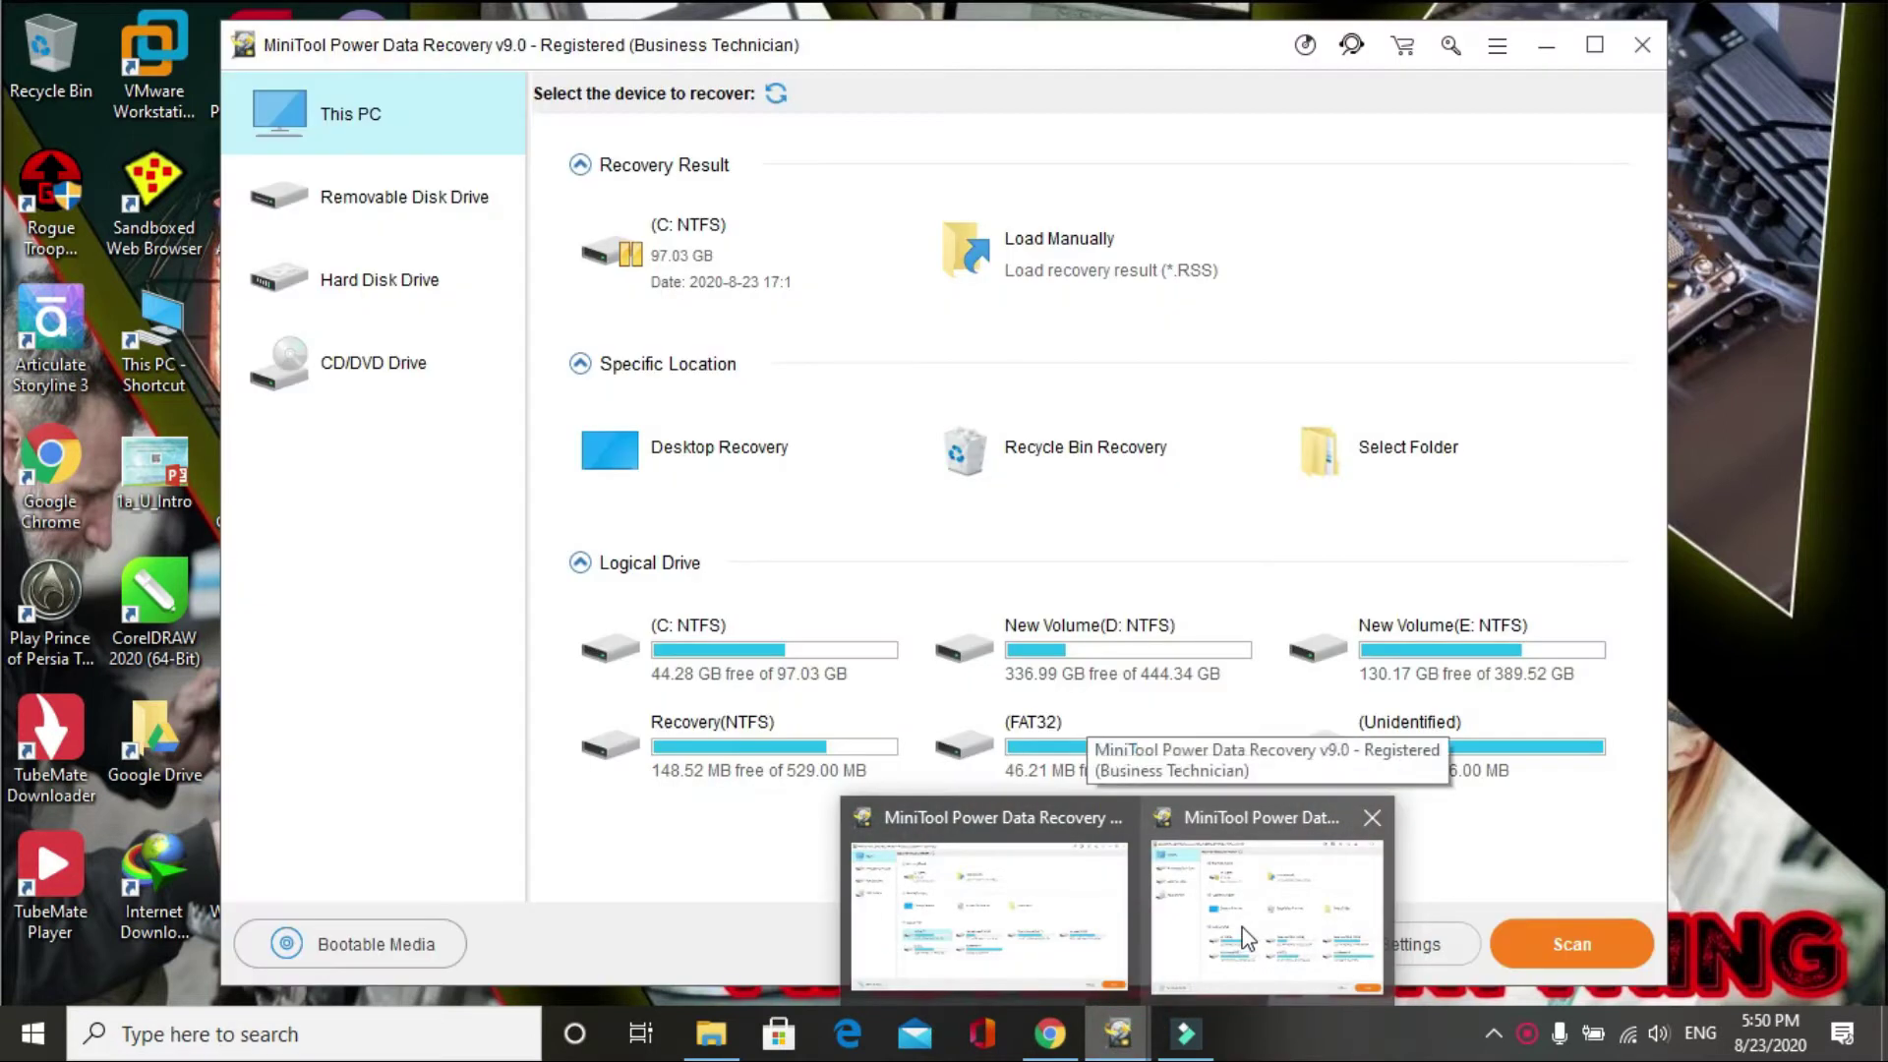
pyautogui.click(1243, 929)
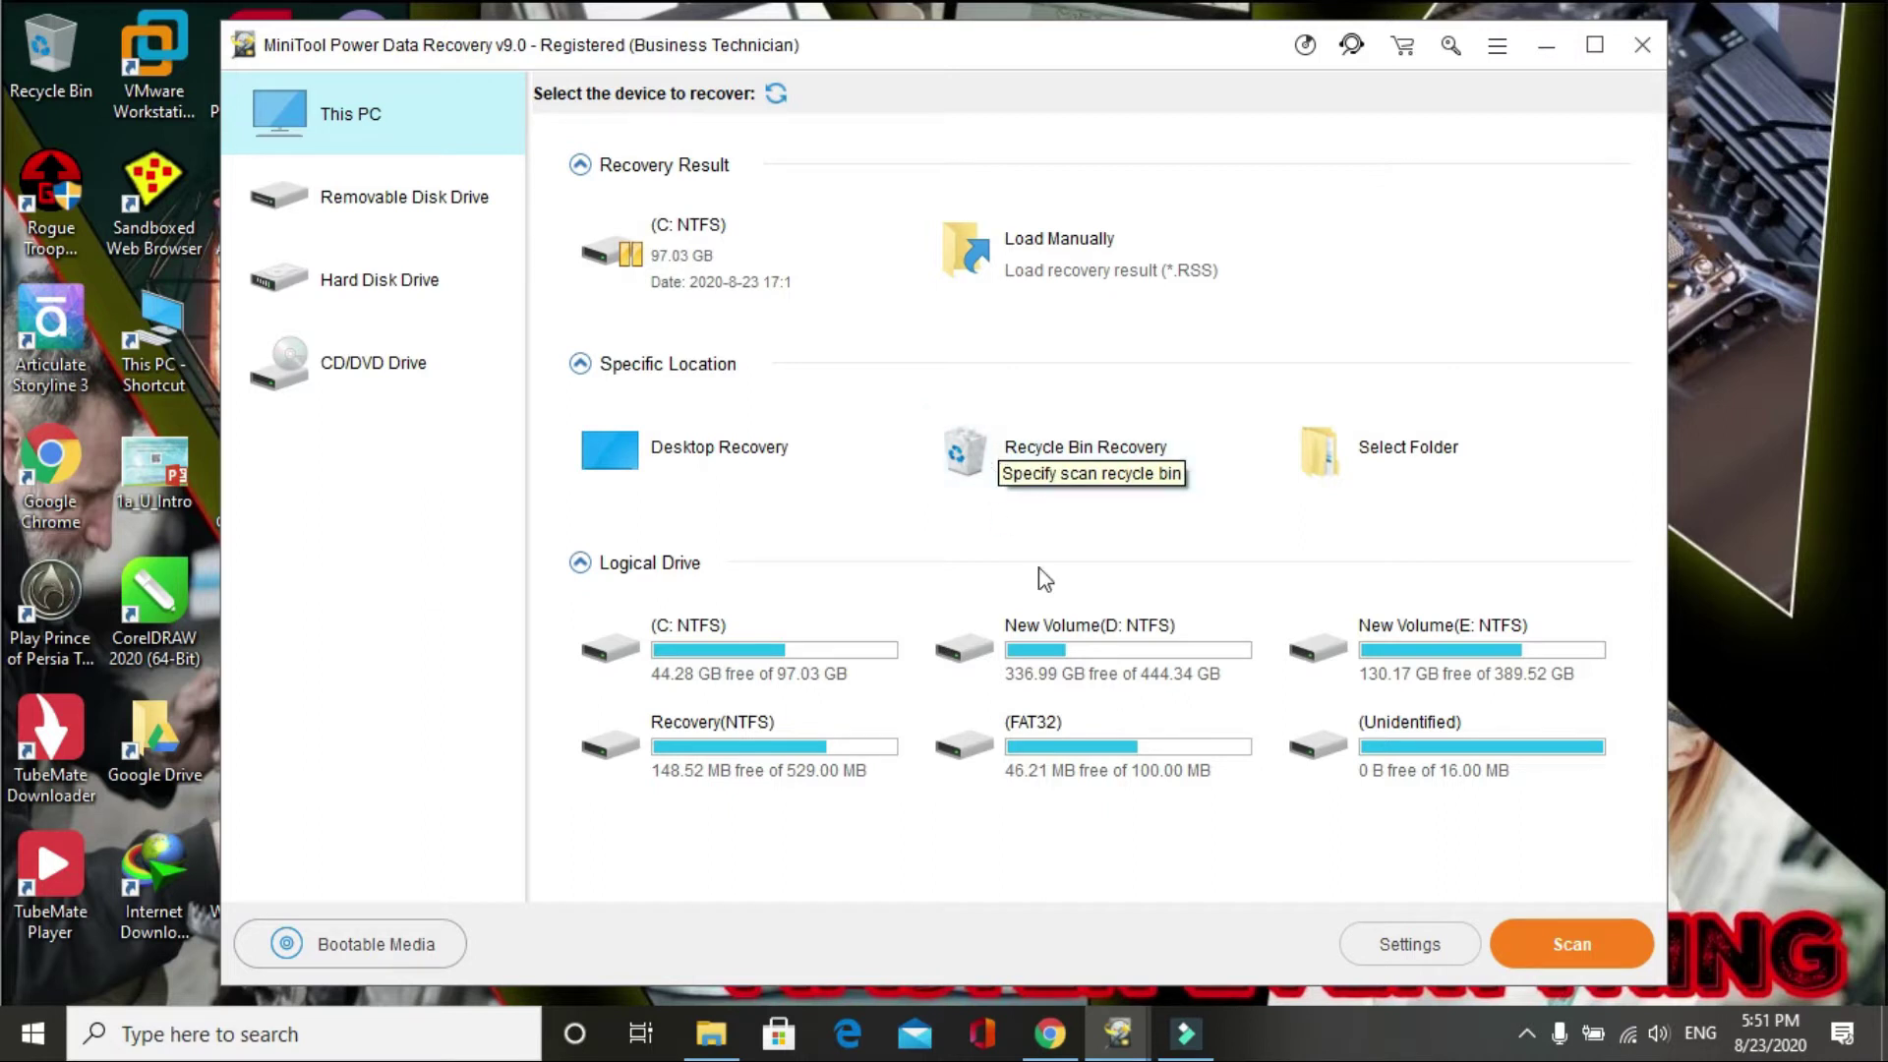
pyautogui.click(1432, 946)
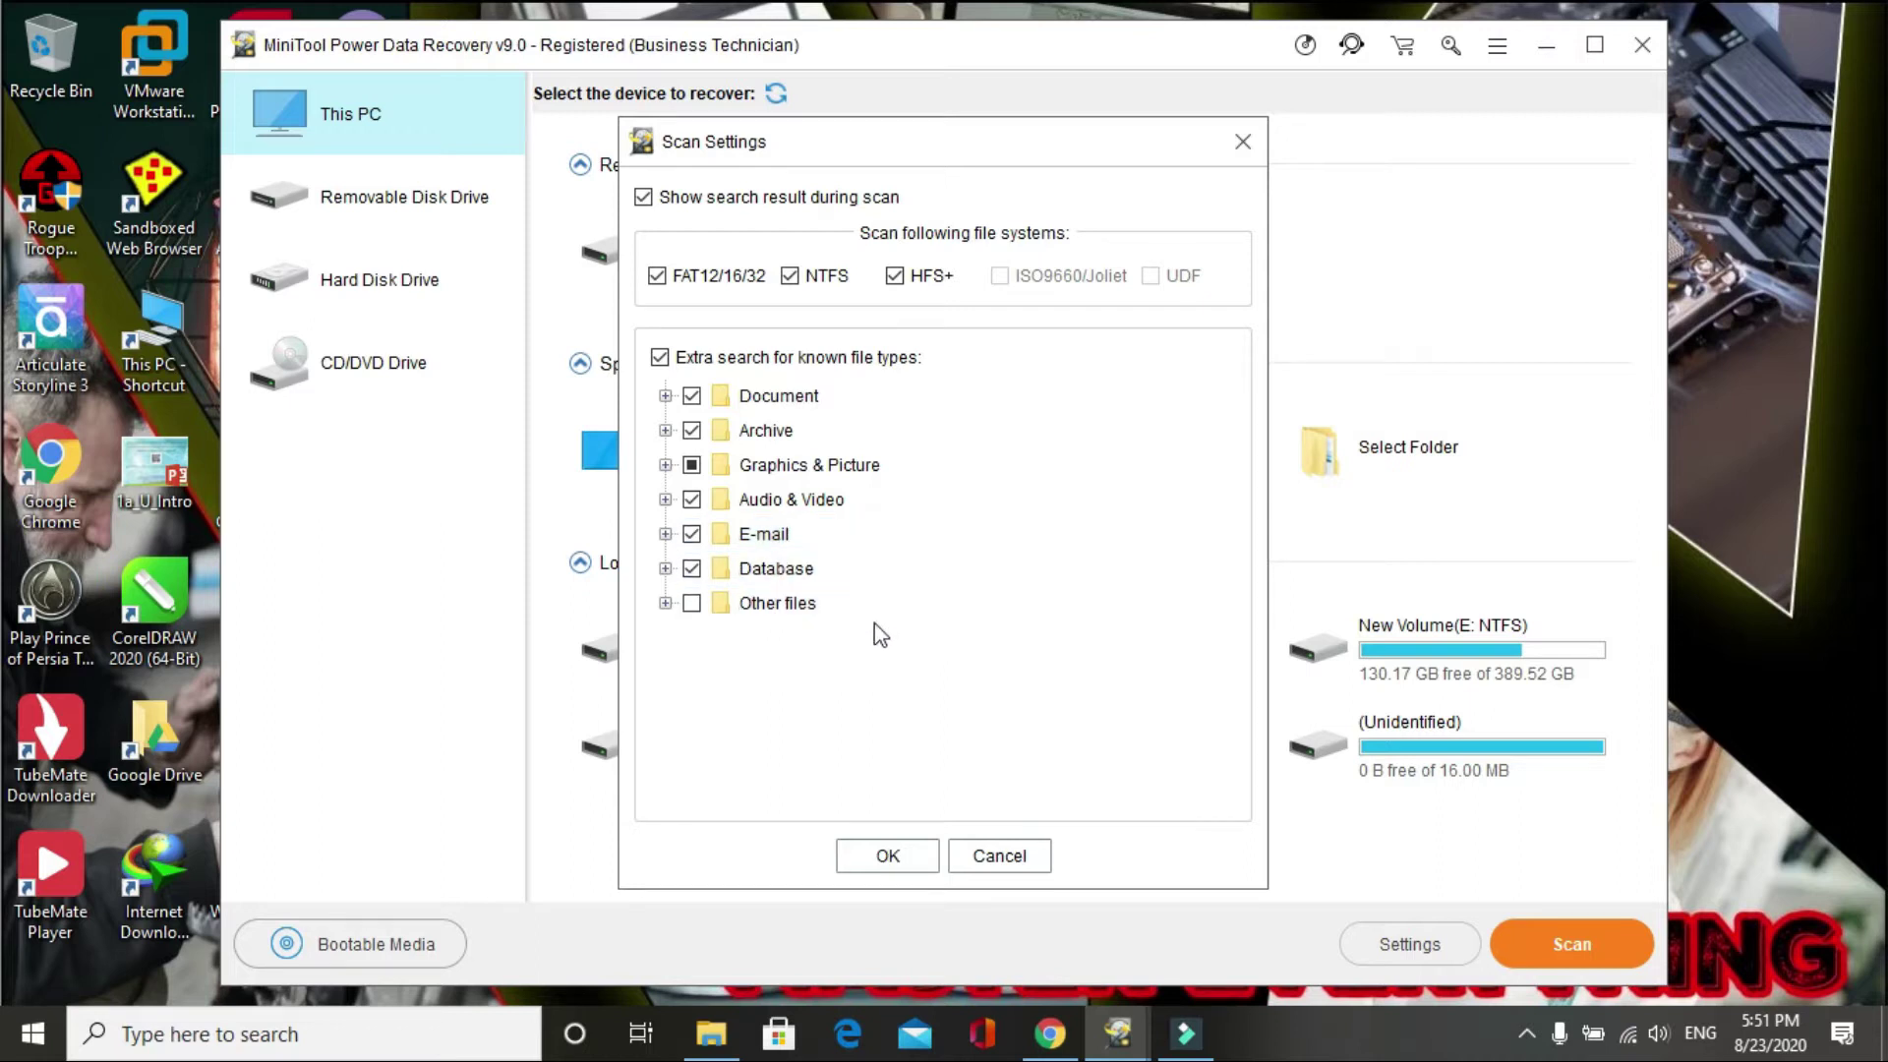
pyautogui.click(660, 358)
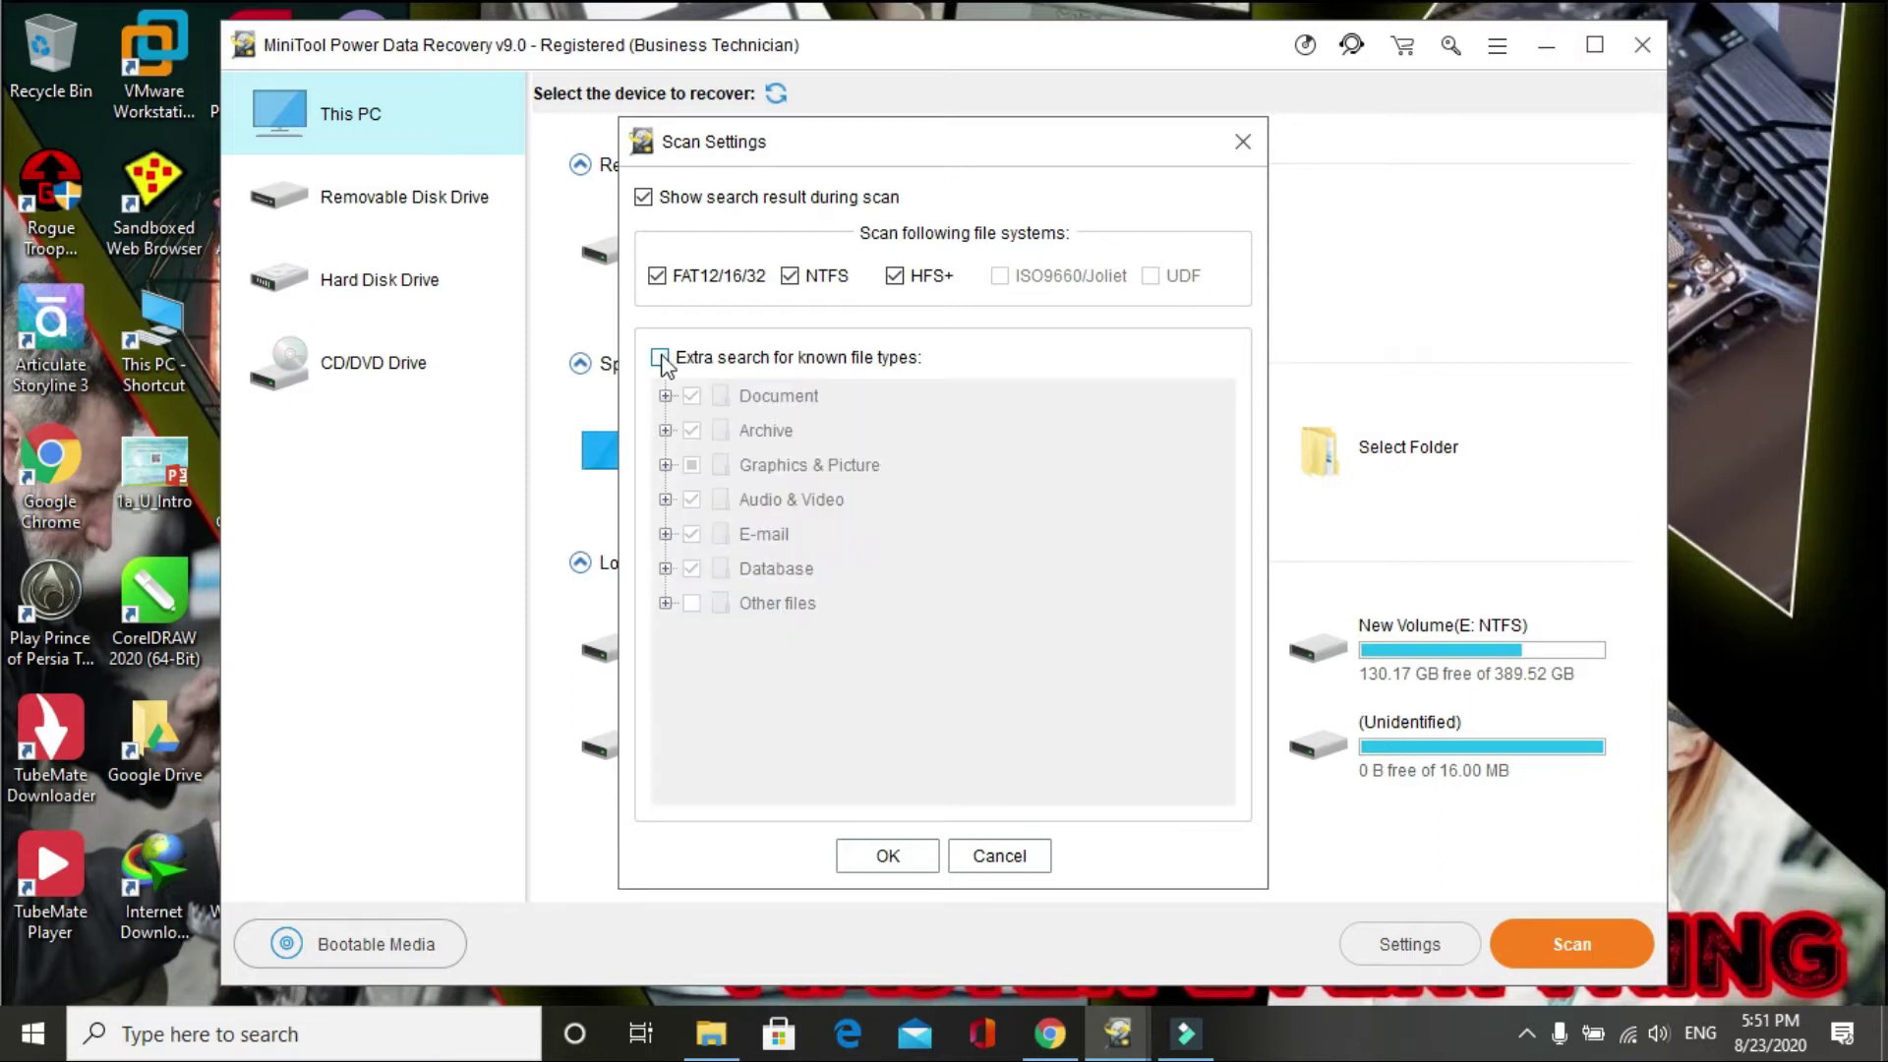
pyautogui.click(660, 358)
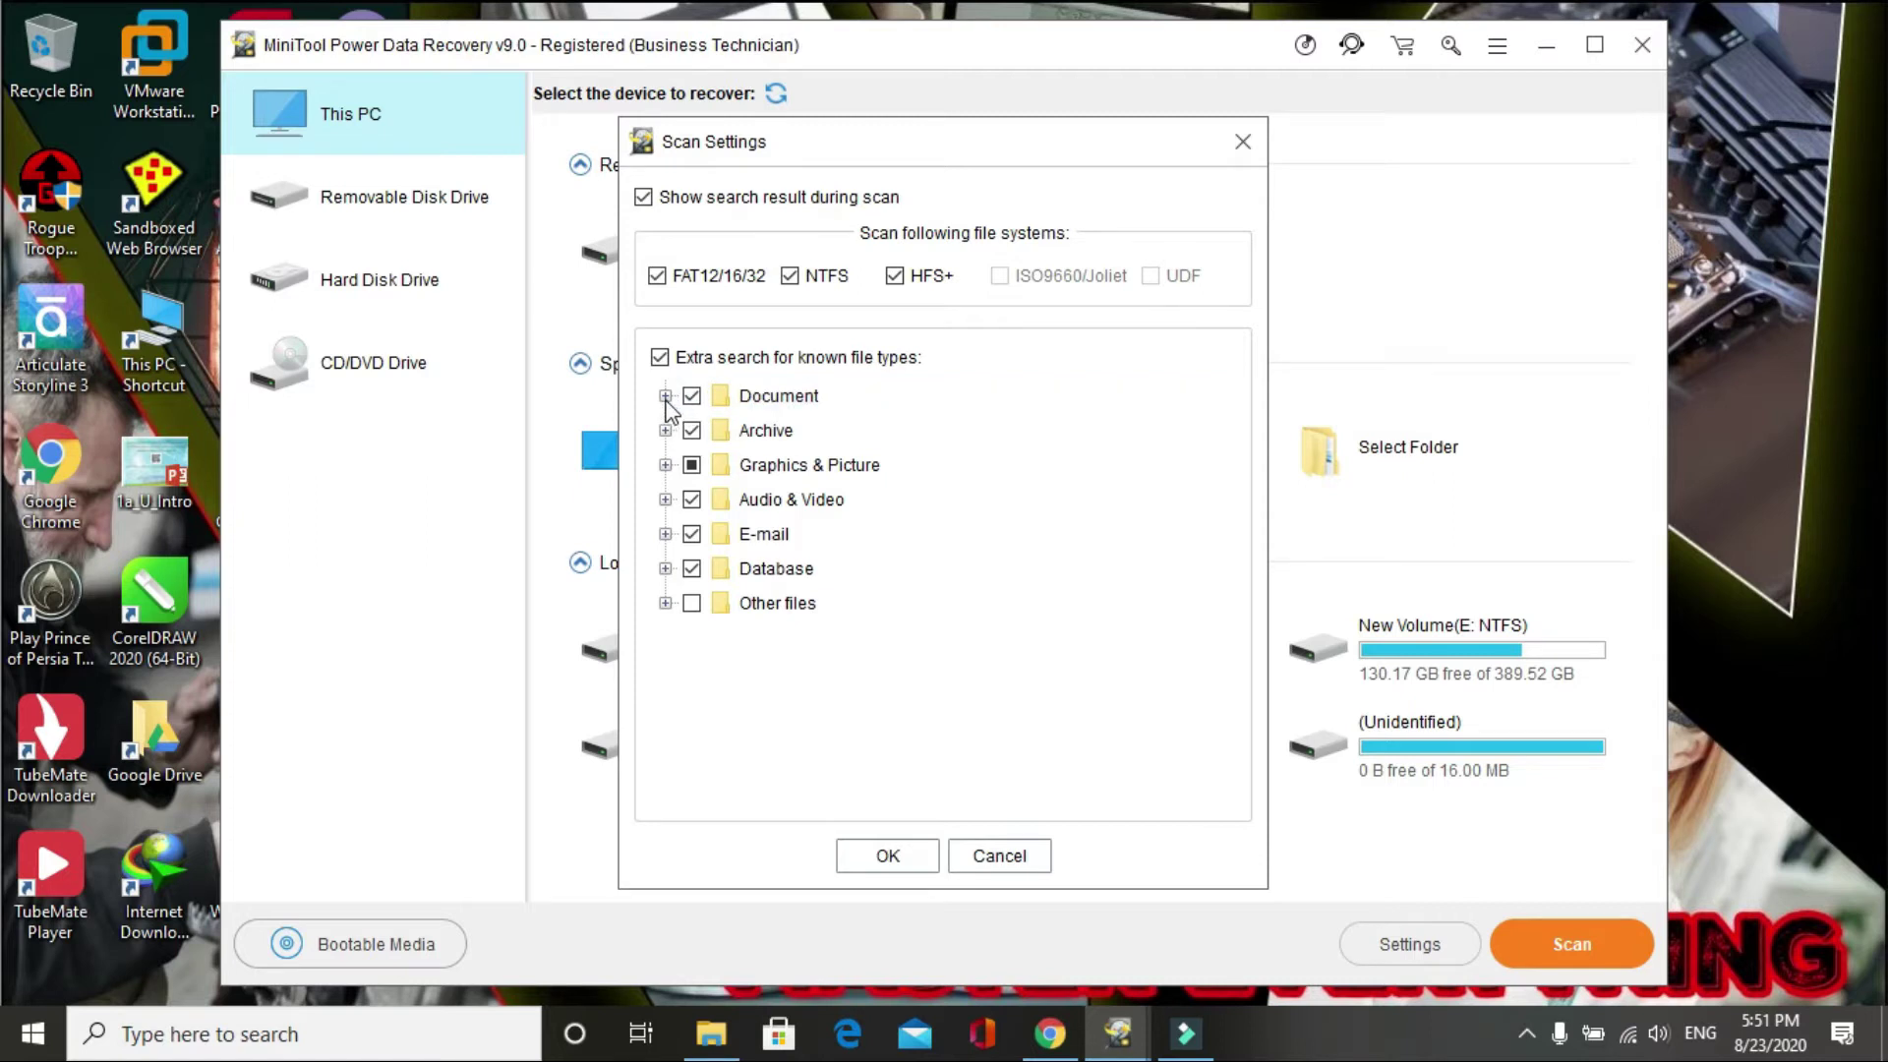
# Limit the Document types in the extra search to Office WORD Document (*.doc) and Office2007 Word Document (*.docx).
pyautogui.click(666, 397)
pyautogui.click(692, 398)
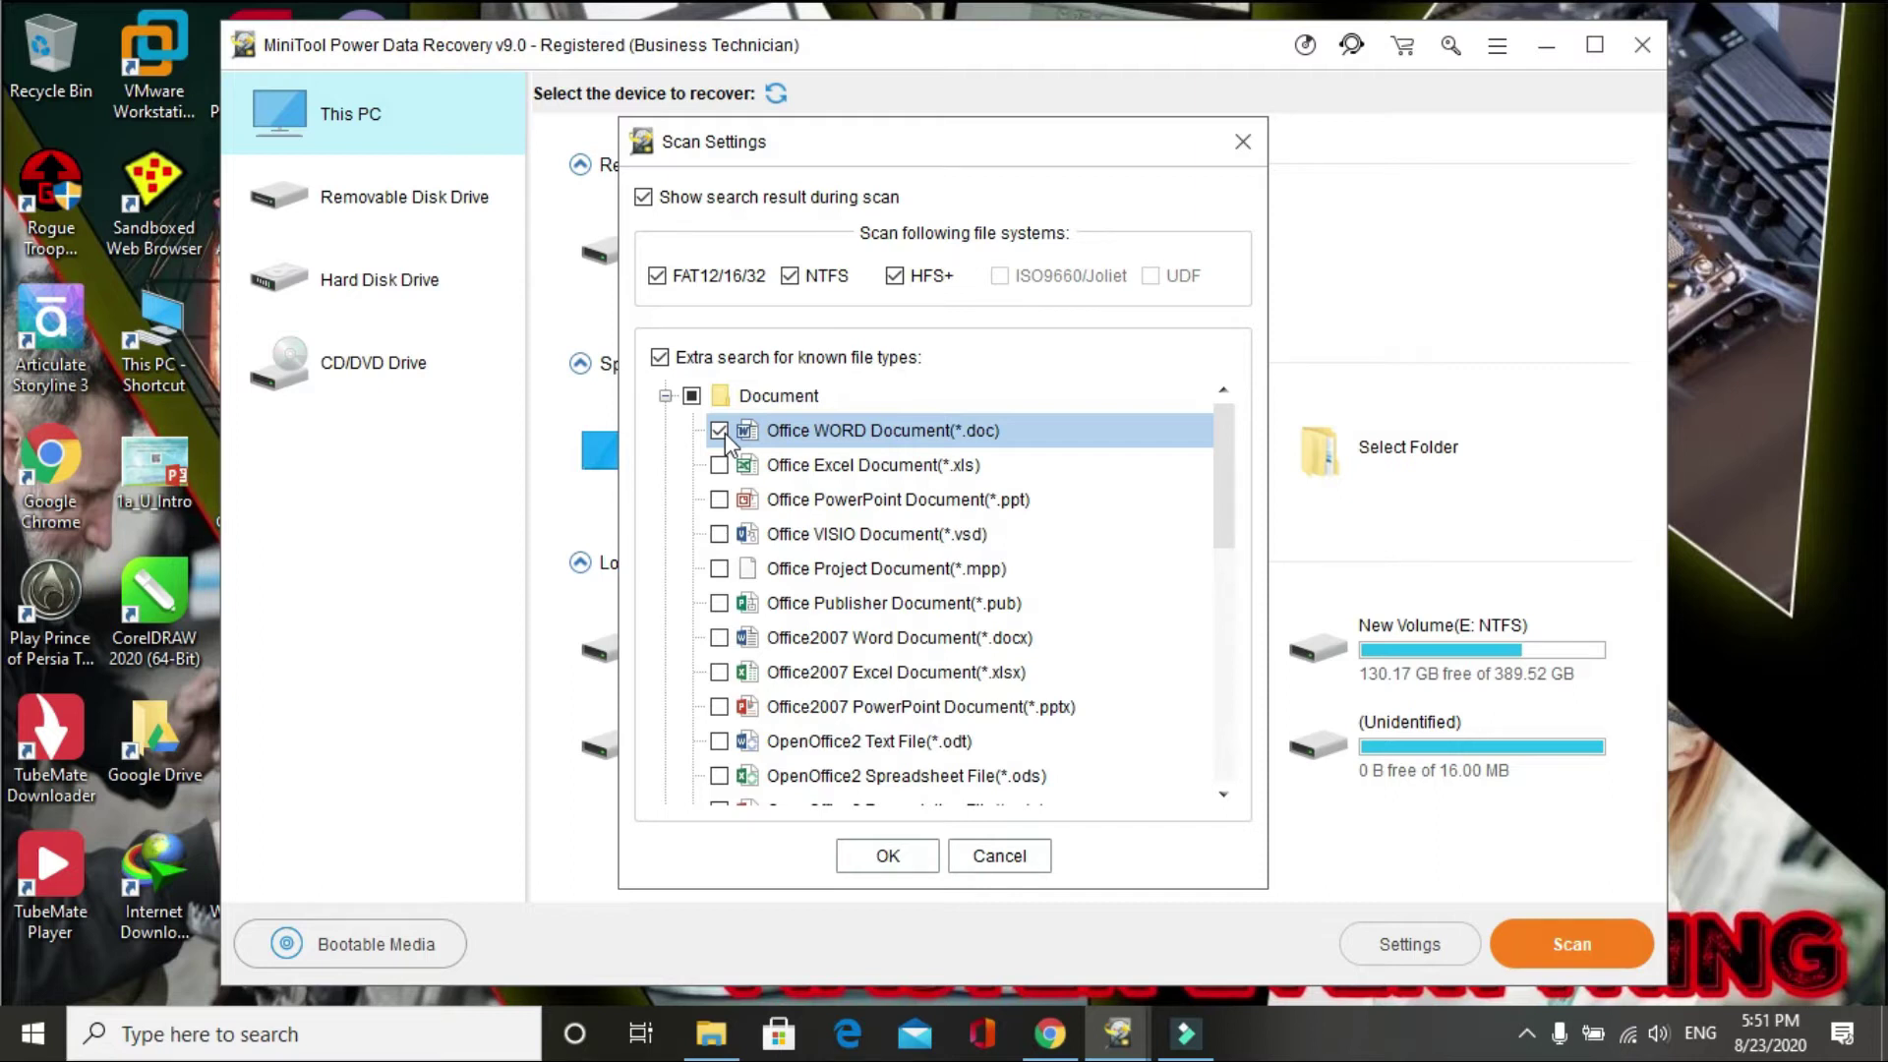
pyautogui.click(720, 675)
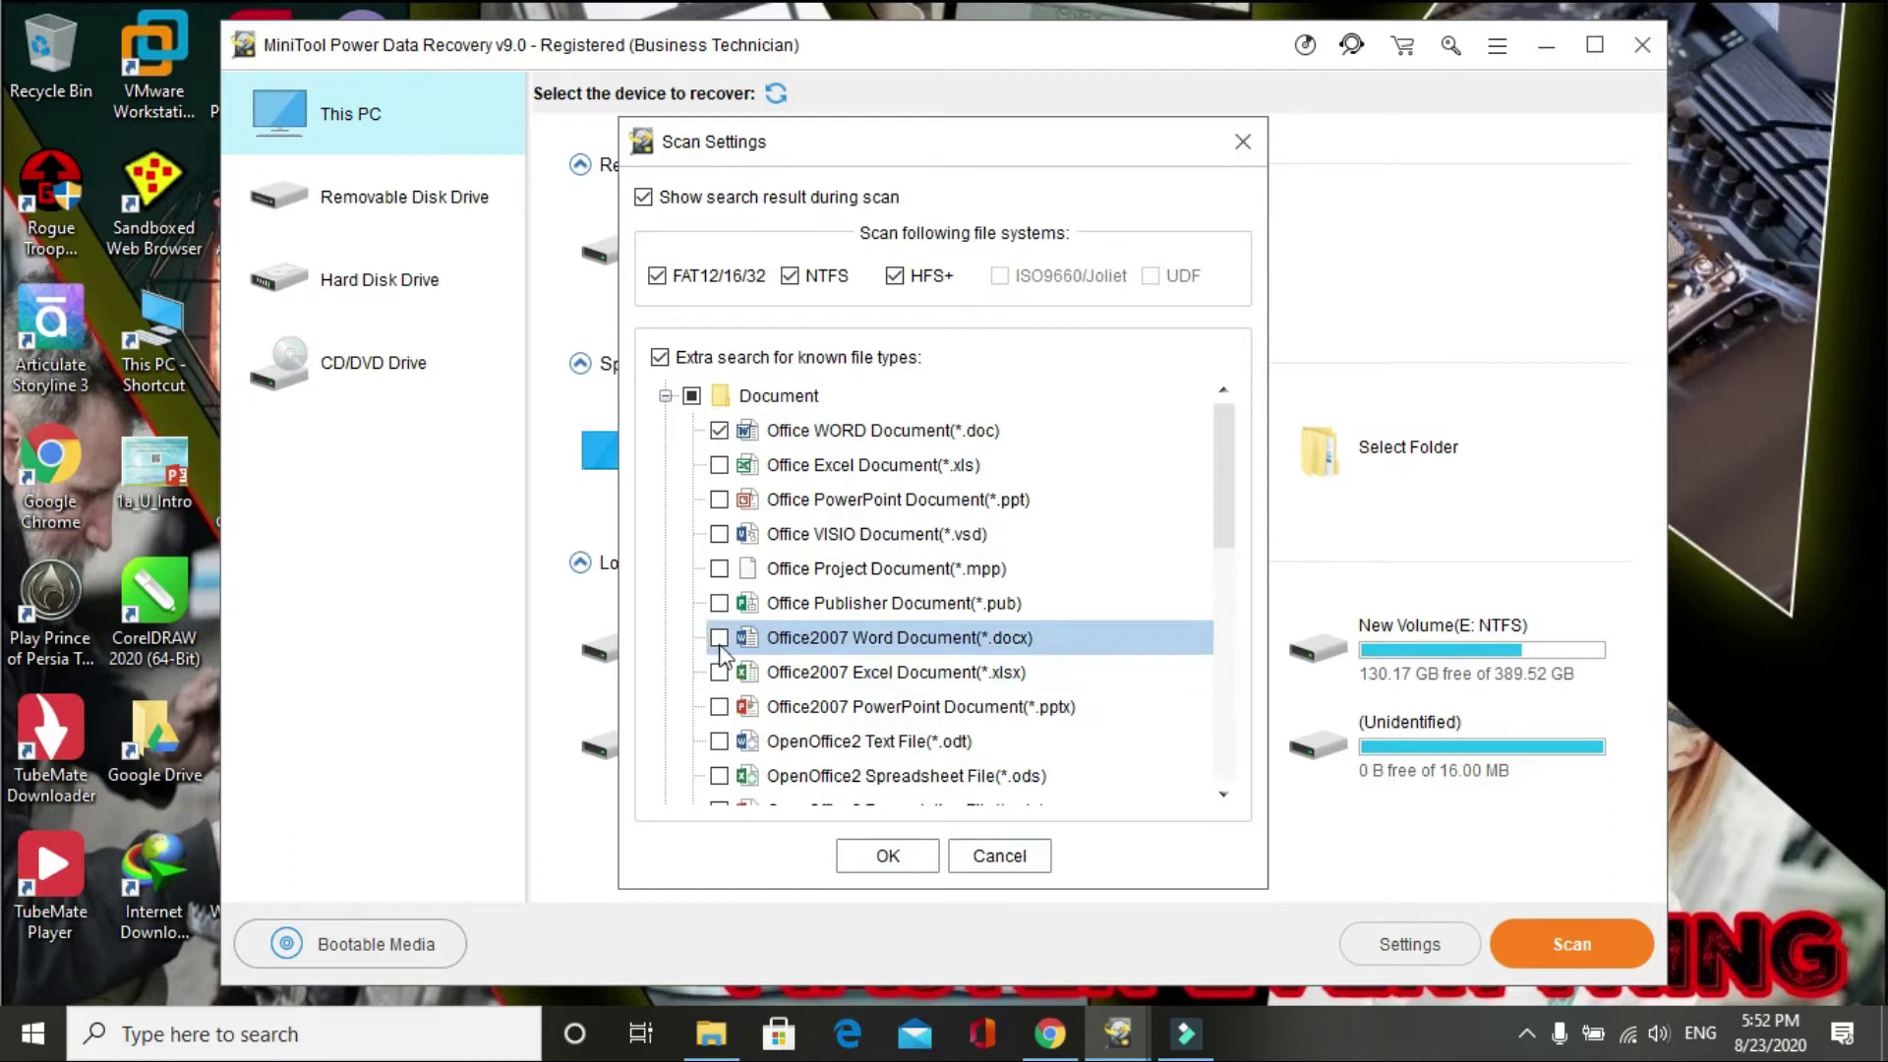
pyautogui.click(720, 641)
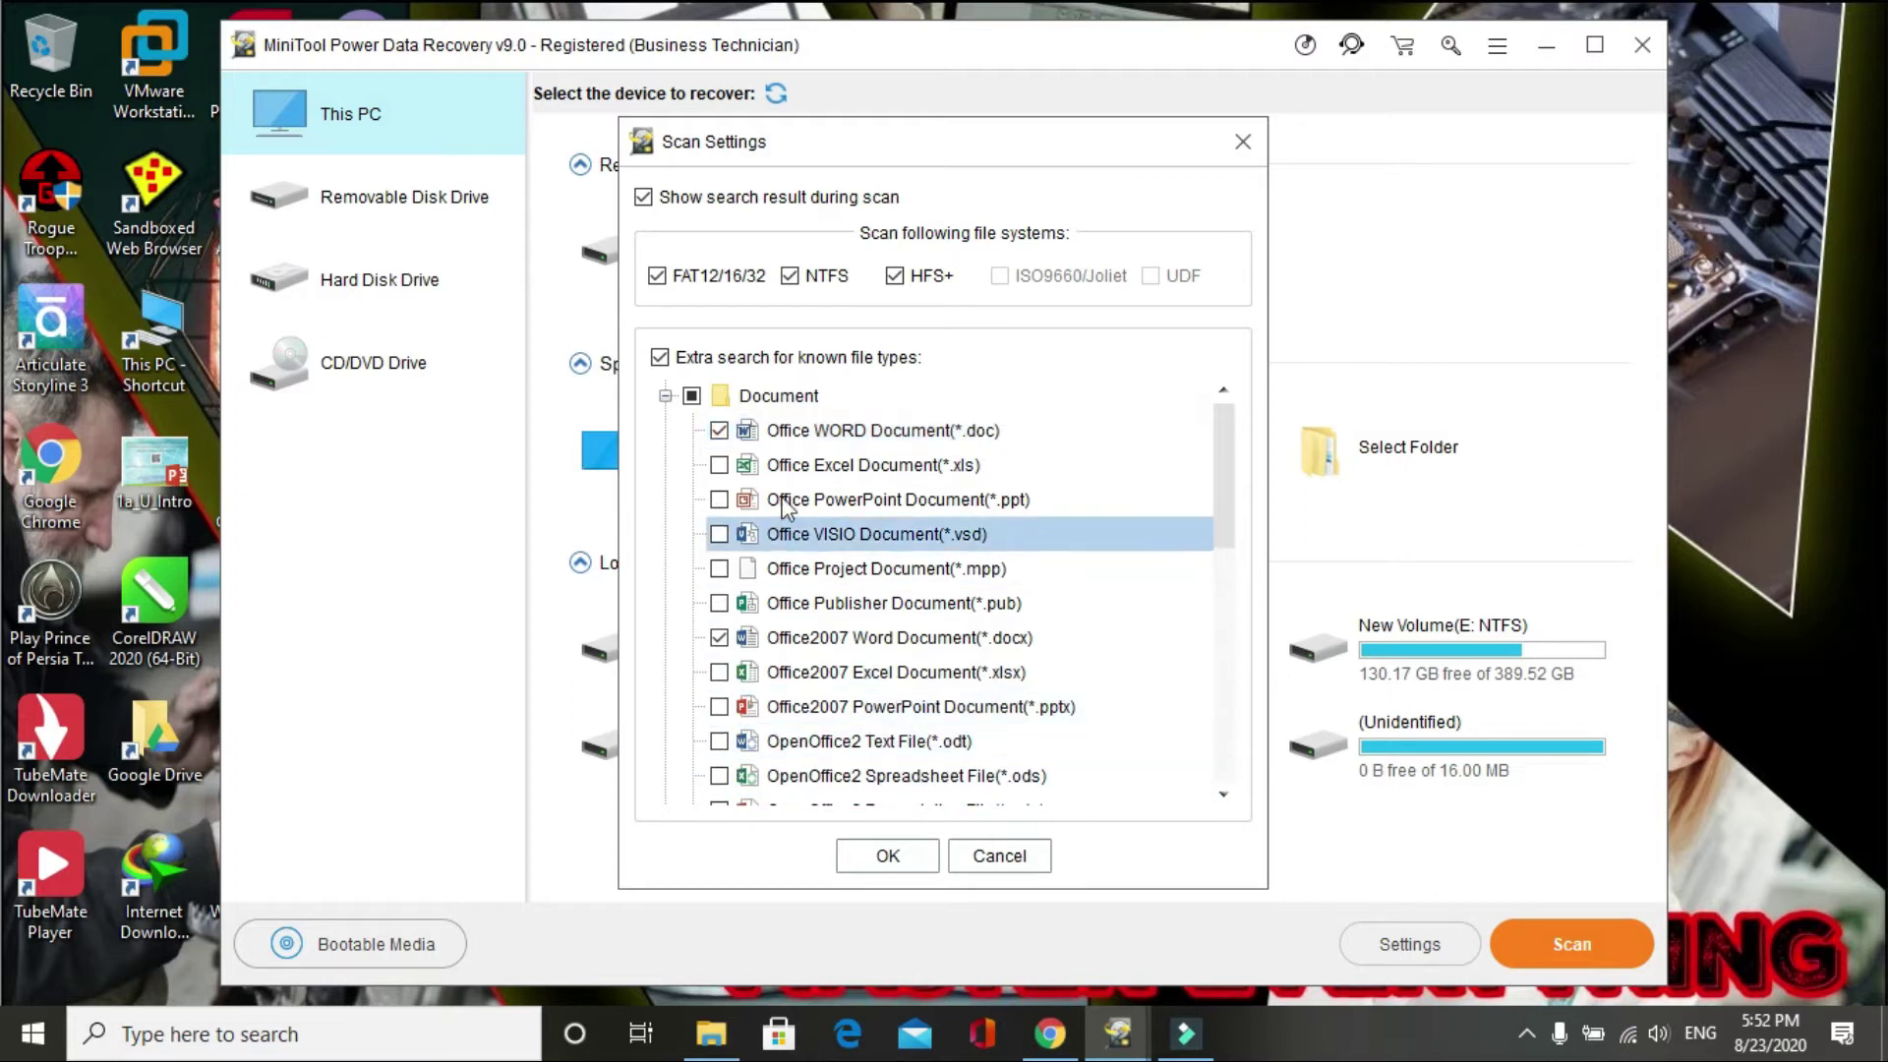
pyautogui.click(666, 396)
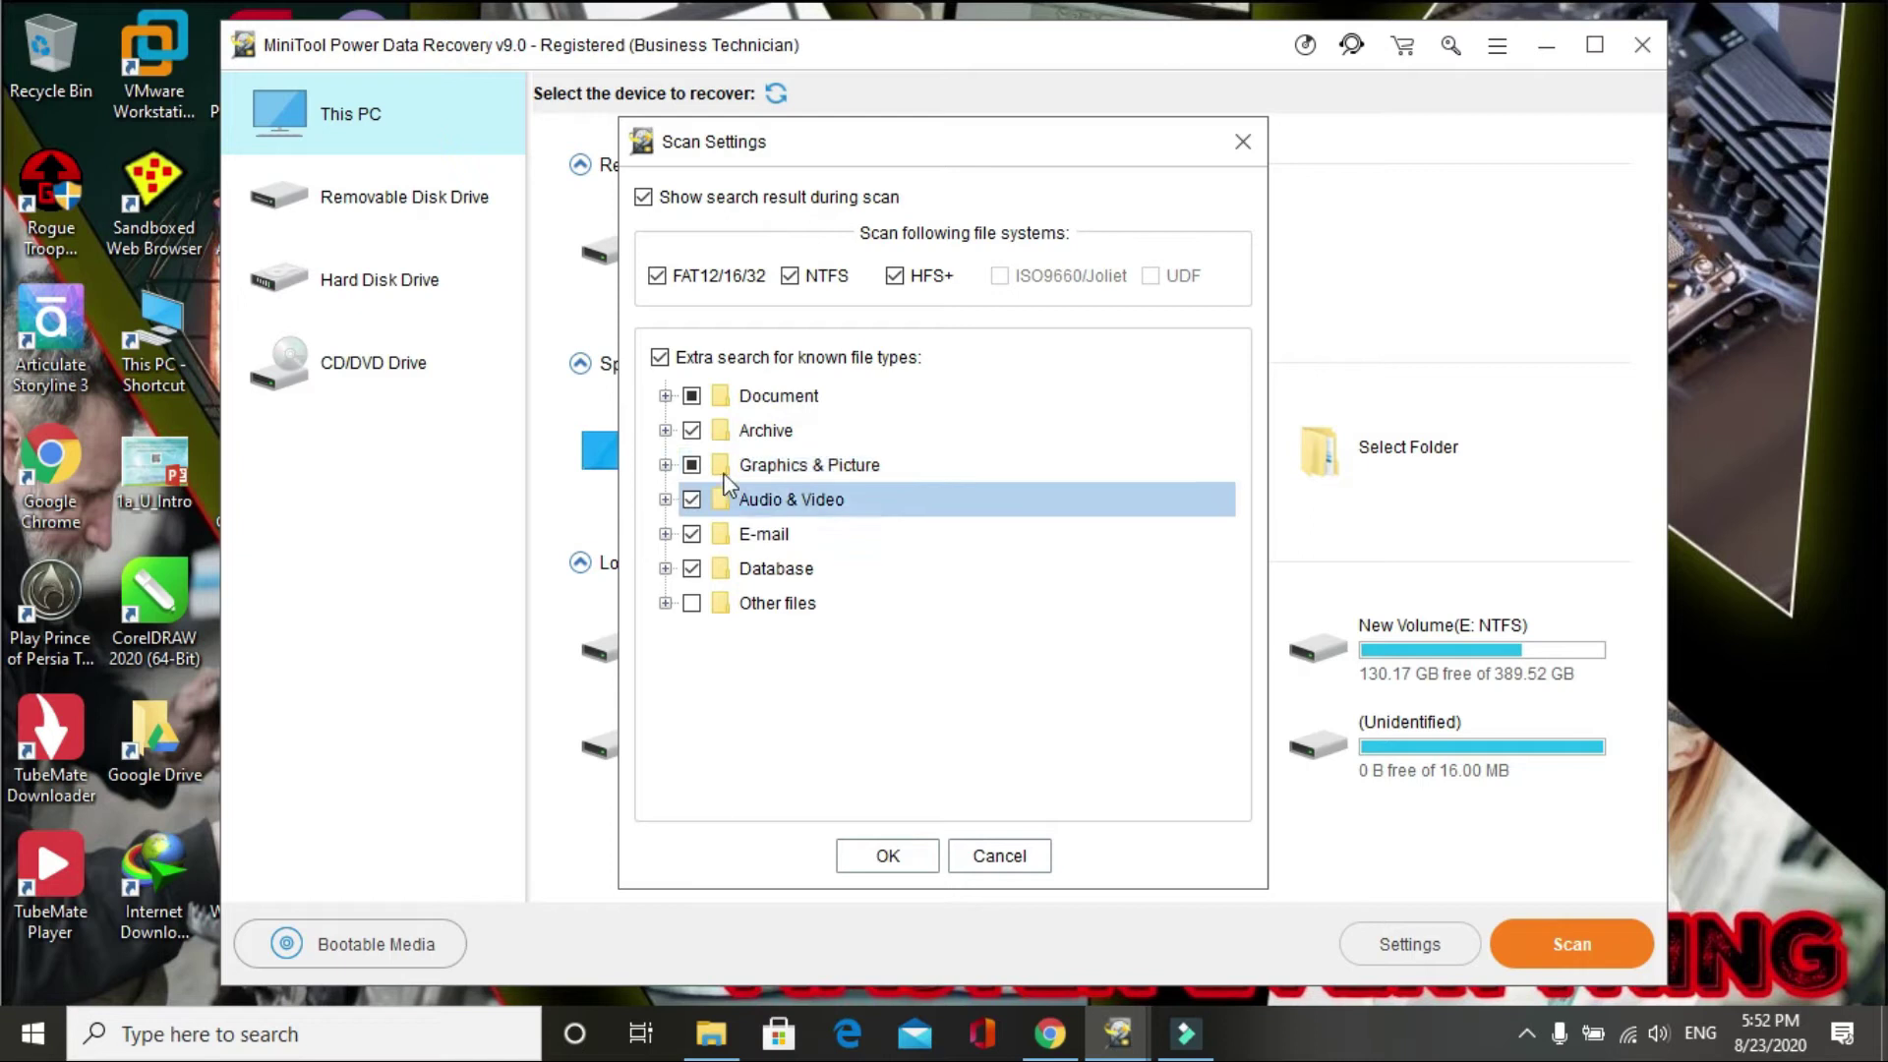
# Examine the file formats offered under Archive, Graphics & Picture, Audio & Video, E-mail, Database and Other files.
pyautogui.click(666, 430)
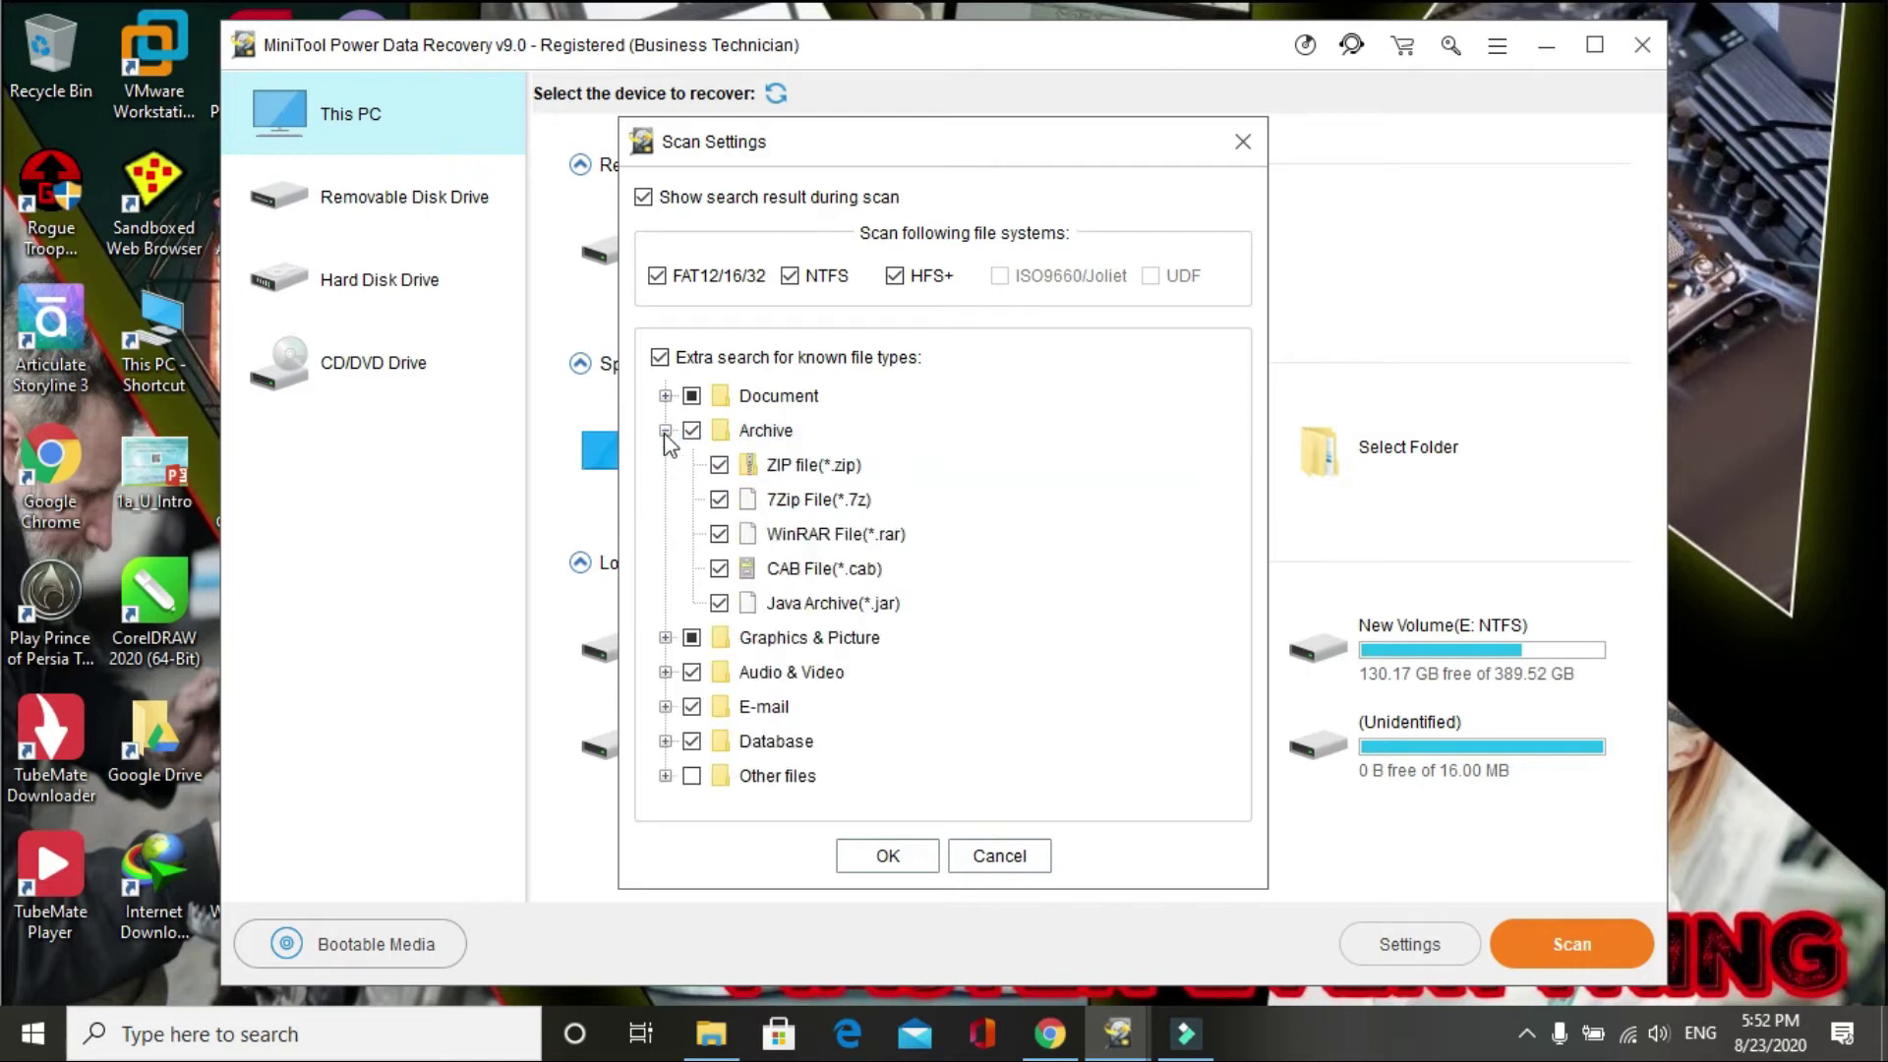
pyautogui.click(666, 430)
pyautogui.click(665, 465)
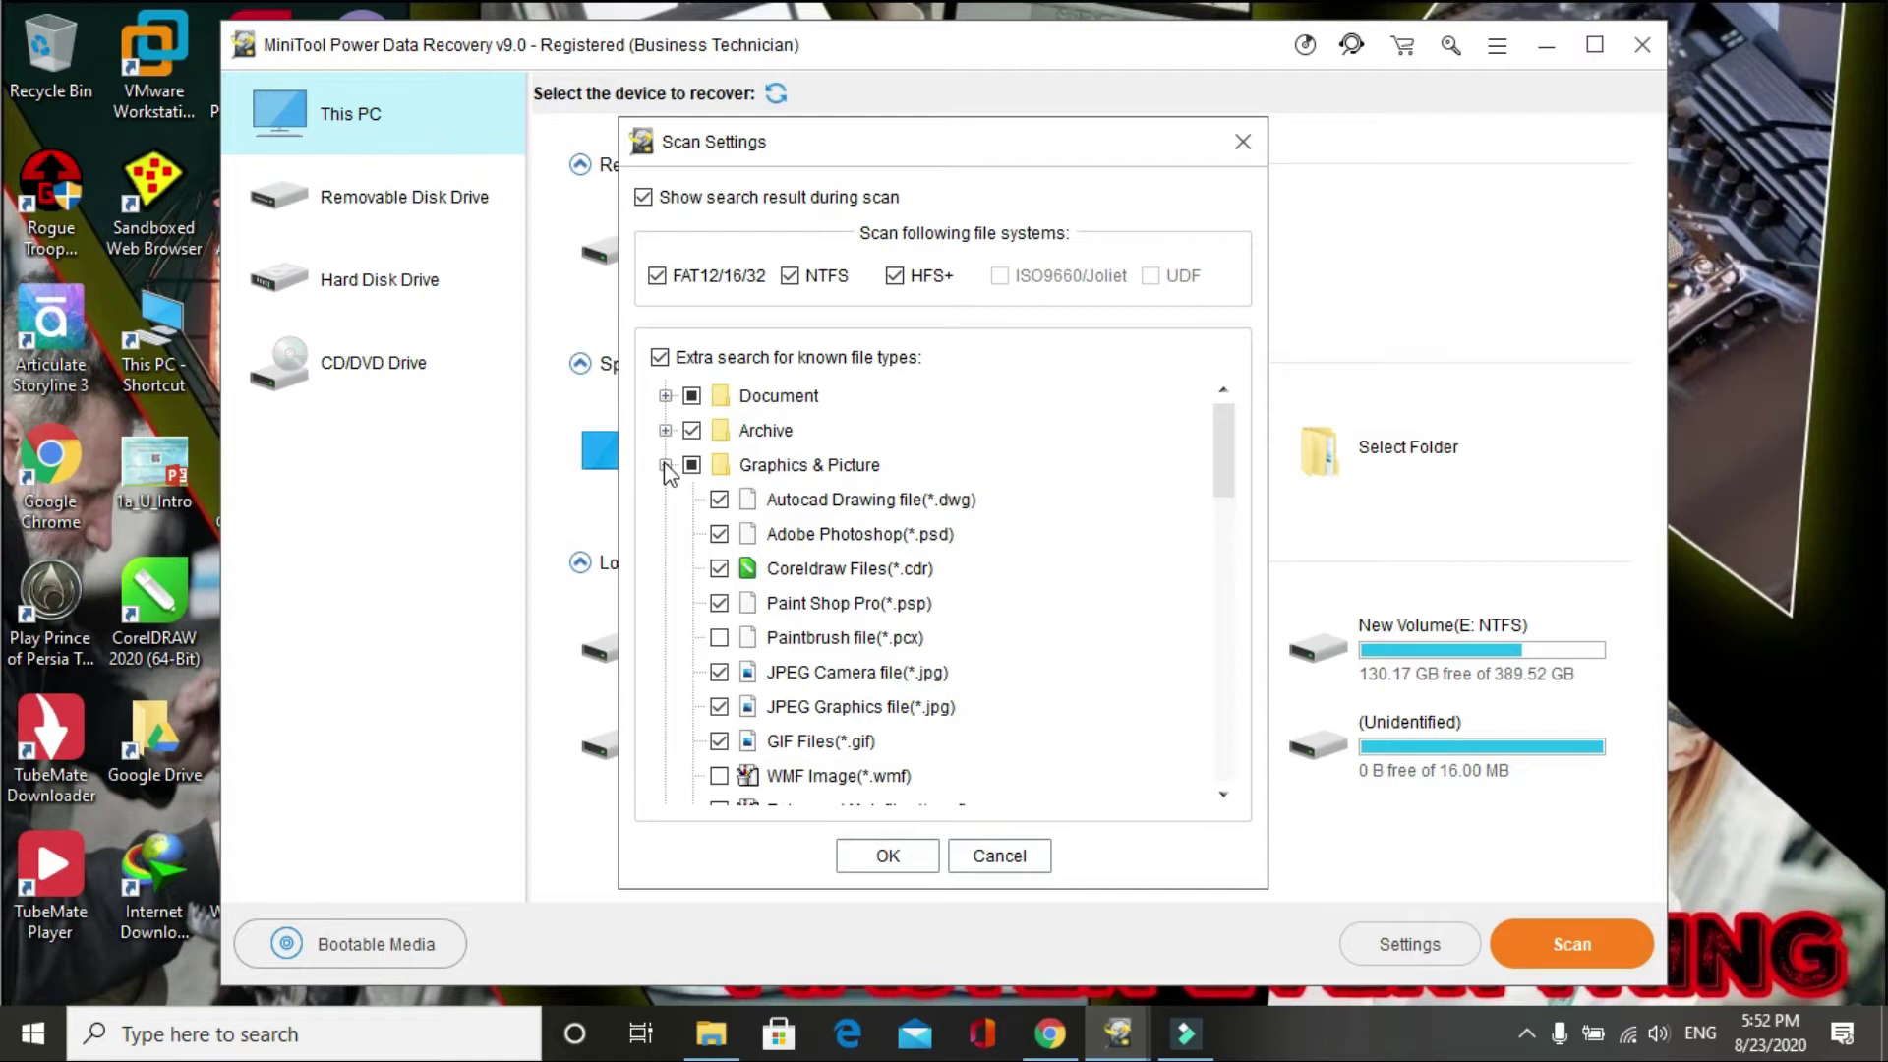
pyautogui.click(666, 465)
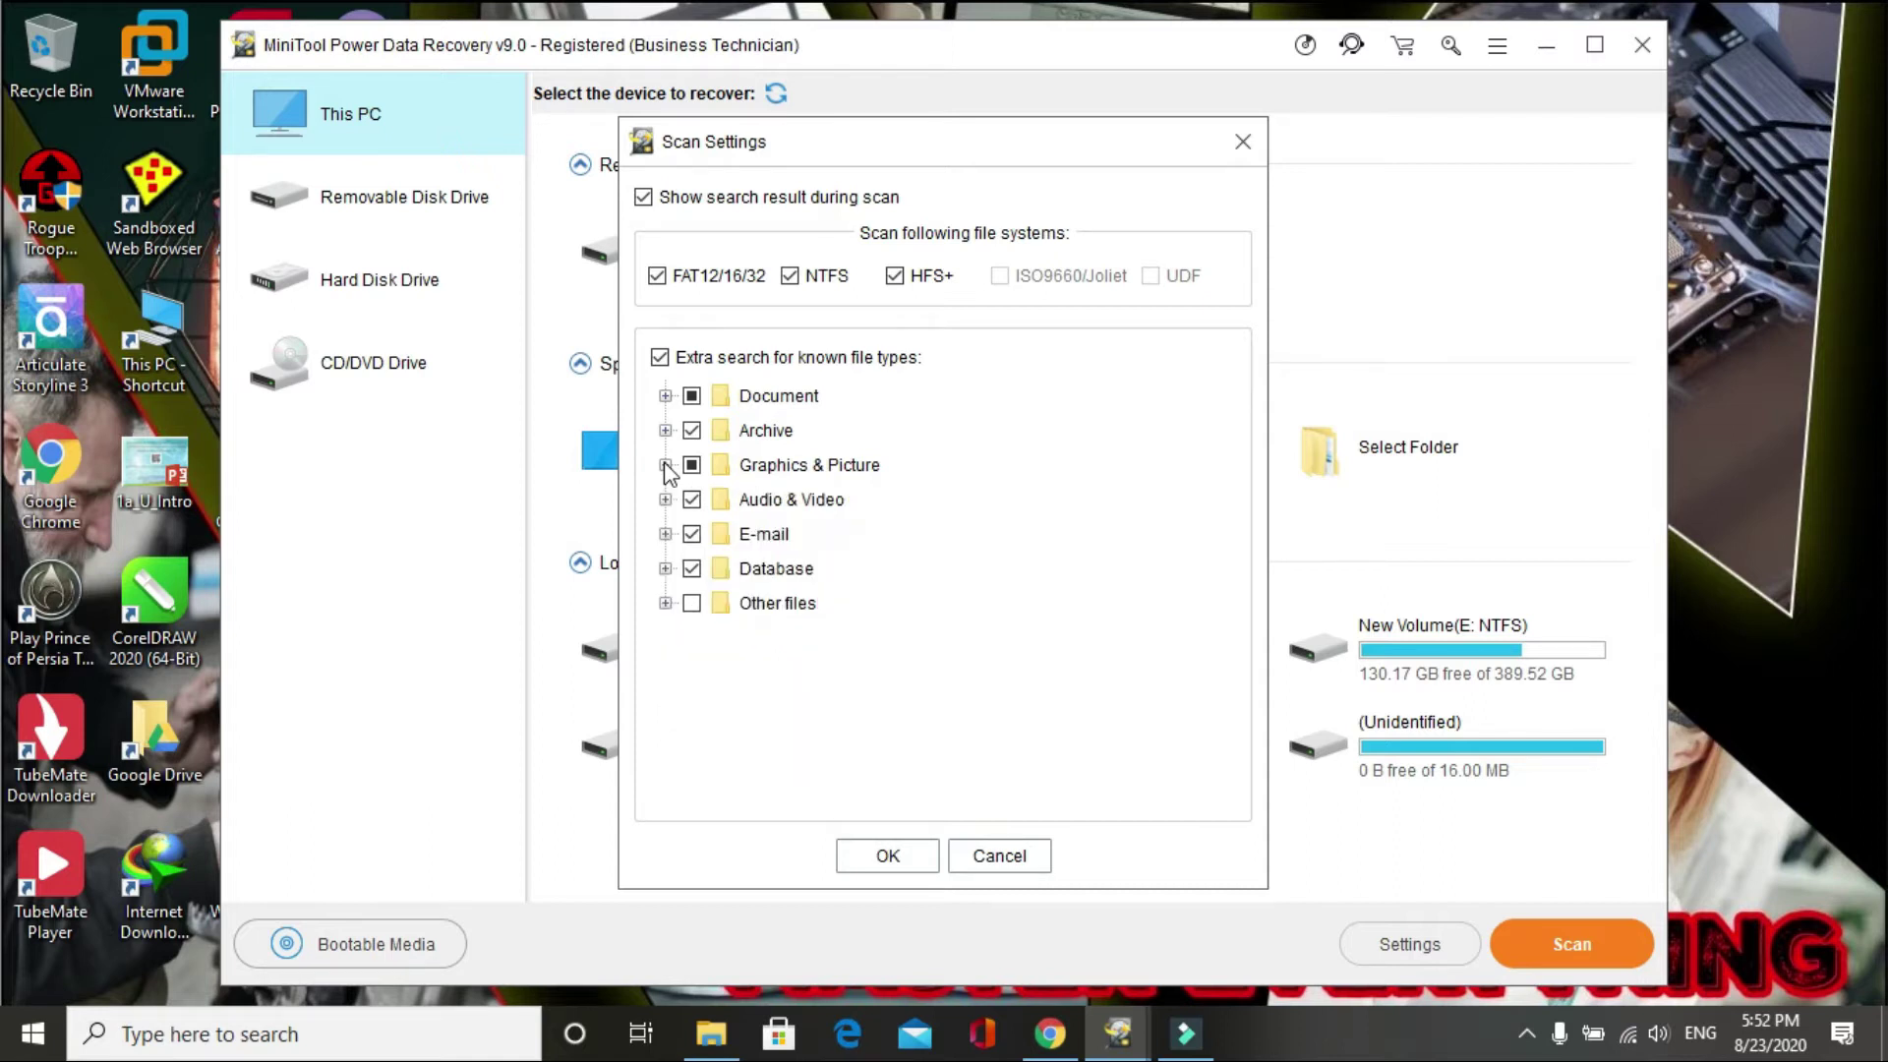
pyautogui.click(666, 500)
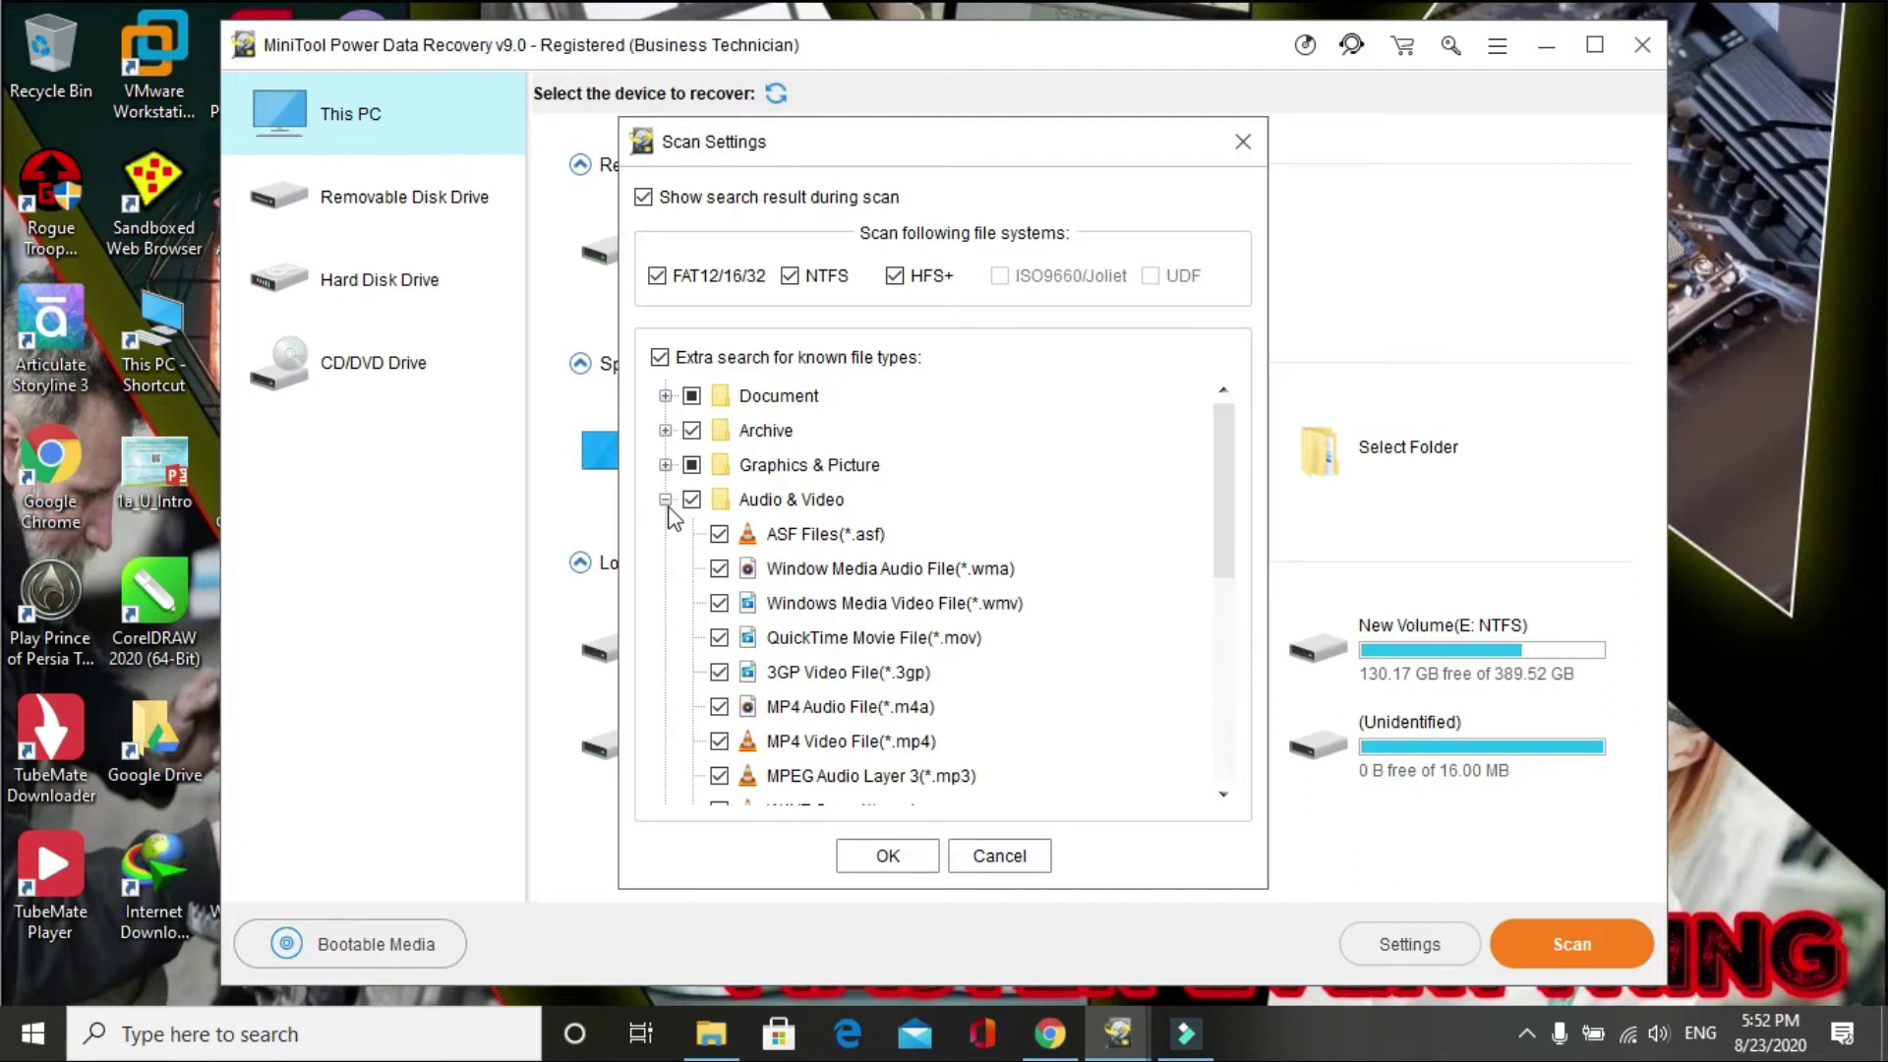
pyautogui.click(669, 509)
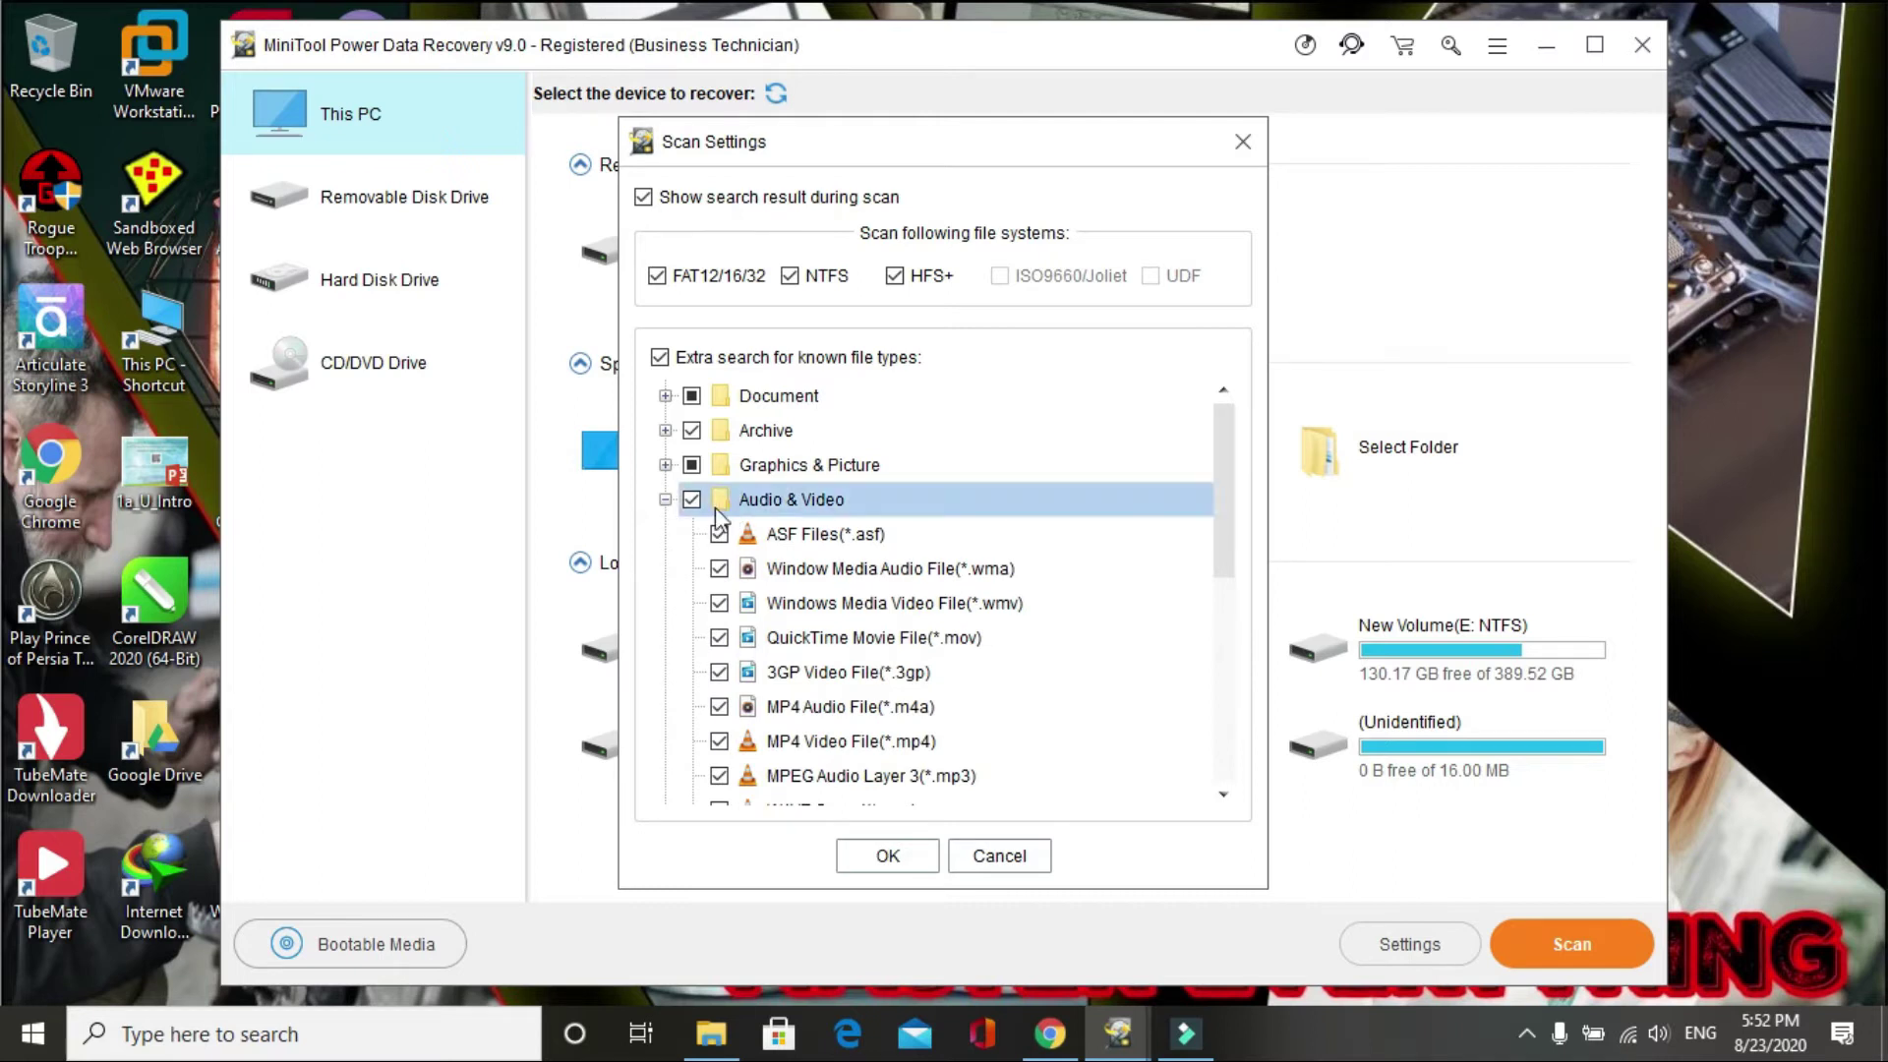
pyautogui.click(666, 499)
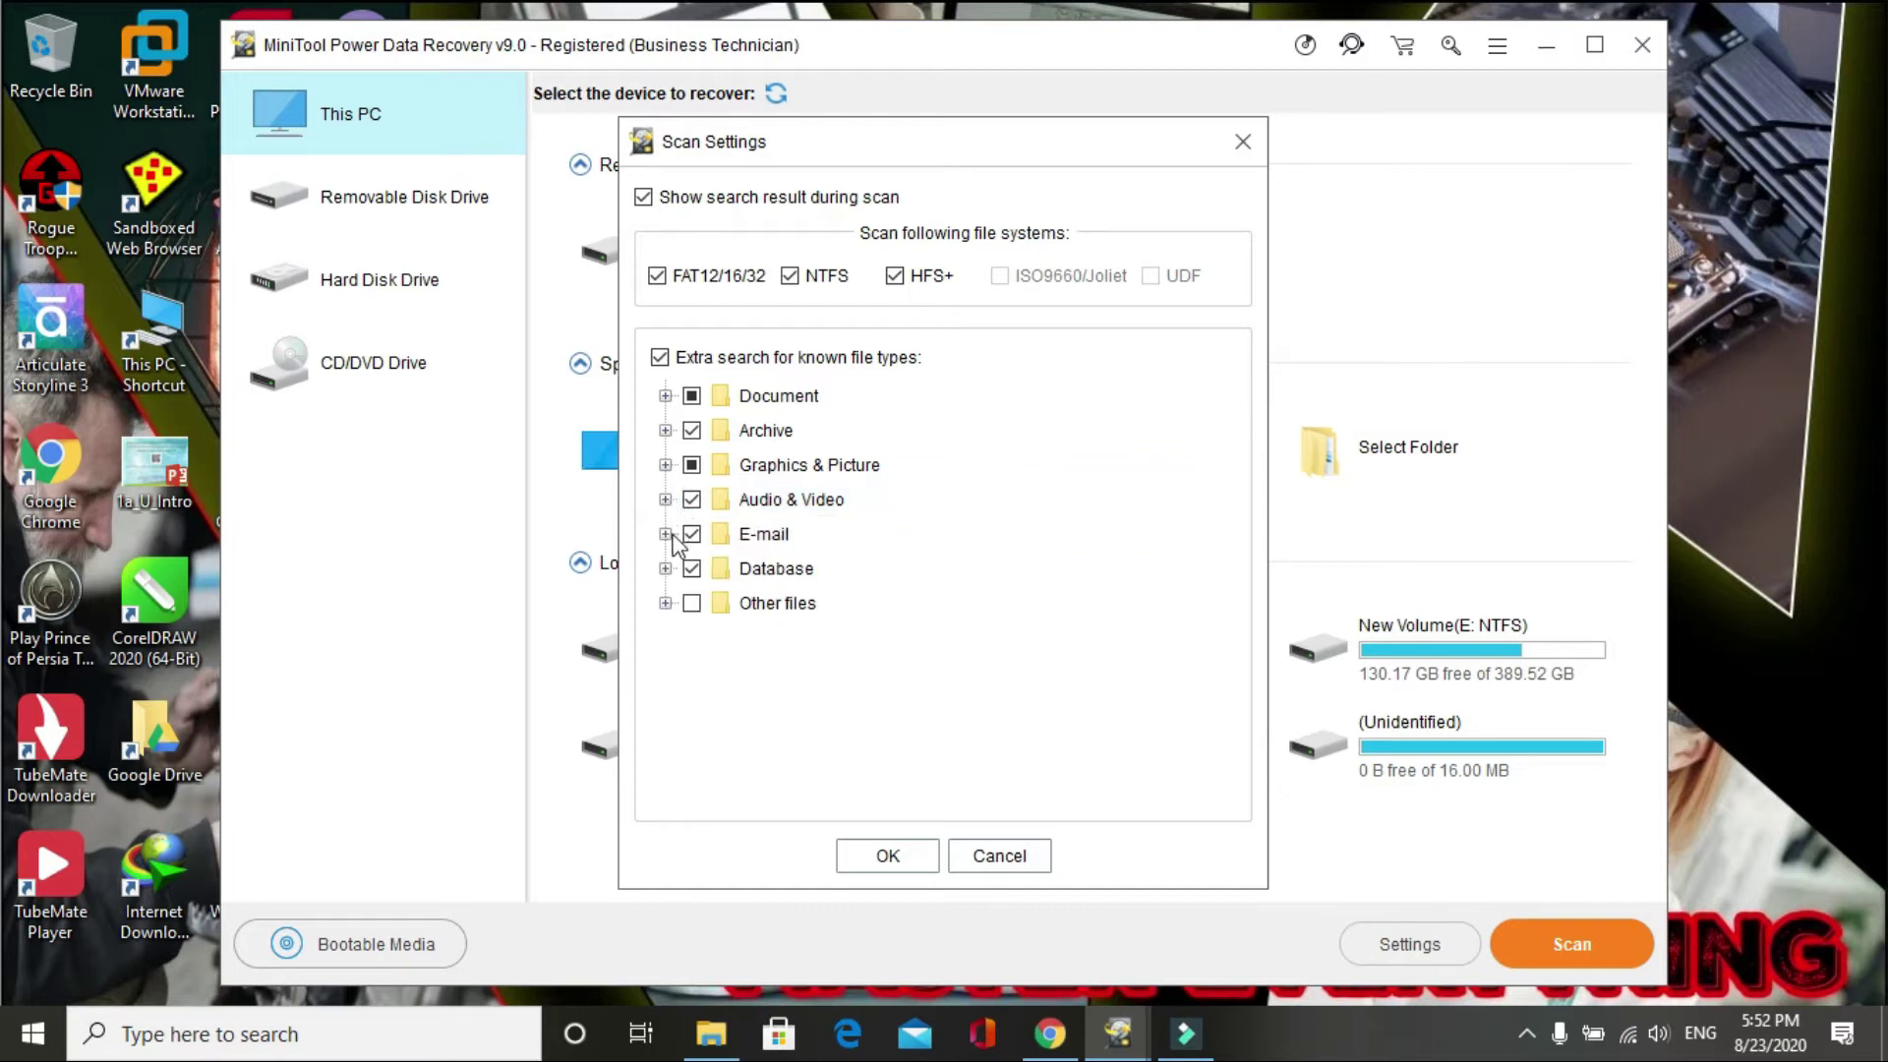
pyautogui.click(667, 534)
pyautogui.click(667, 534)
pyautogui.click(665, 568)
pyautogui.click(666, 569)
pyautogui.click(666, 603)
pyautogui.click(666, 602)
# Exclude Database, E-mail, Audio & Video, Archive and Graphics & Picture from the extra search and apply the scan settings.
pyautogui.click(748, 536)
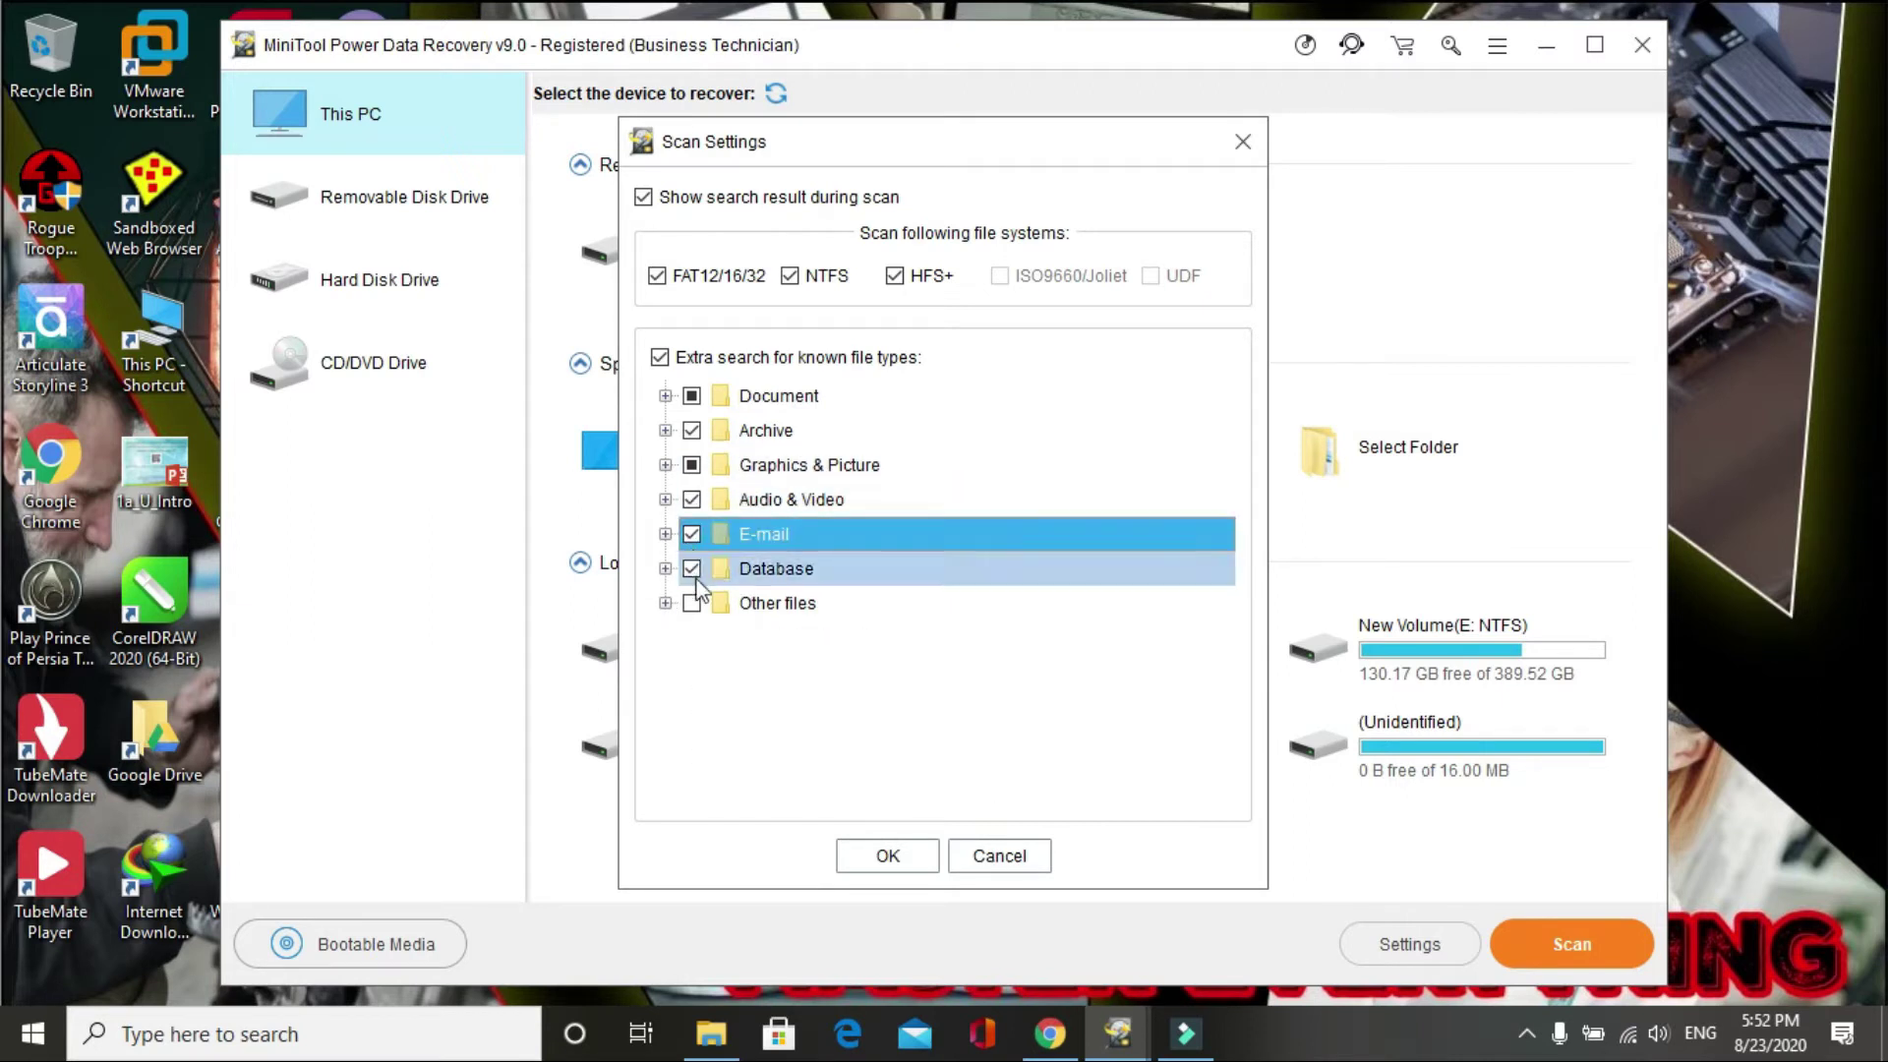
pyautogui.click(692, 571)
pyautogui.click(692, 534)
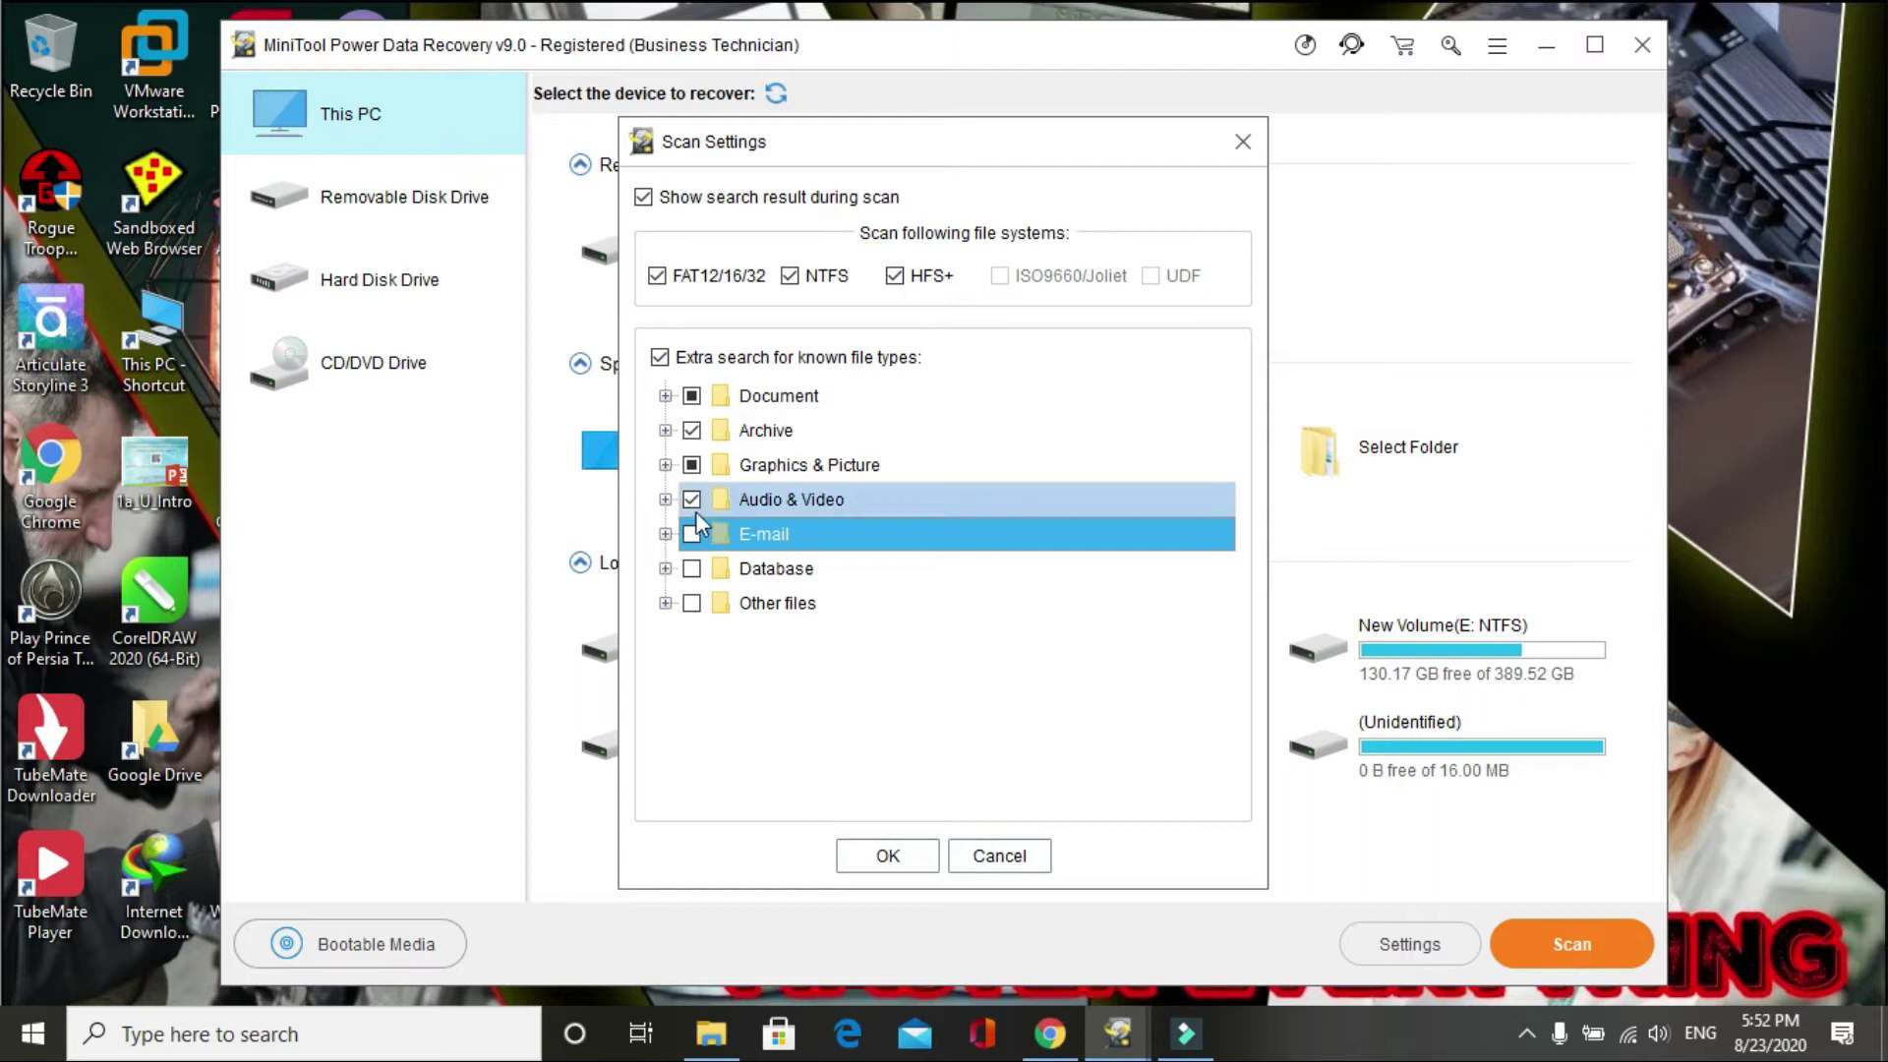
pyautogui.click(692, 430)
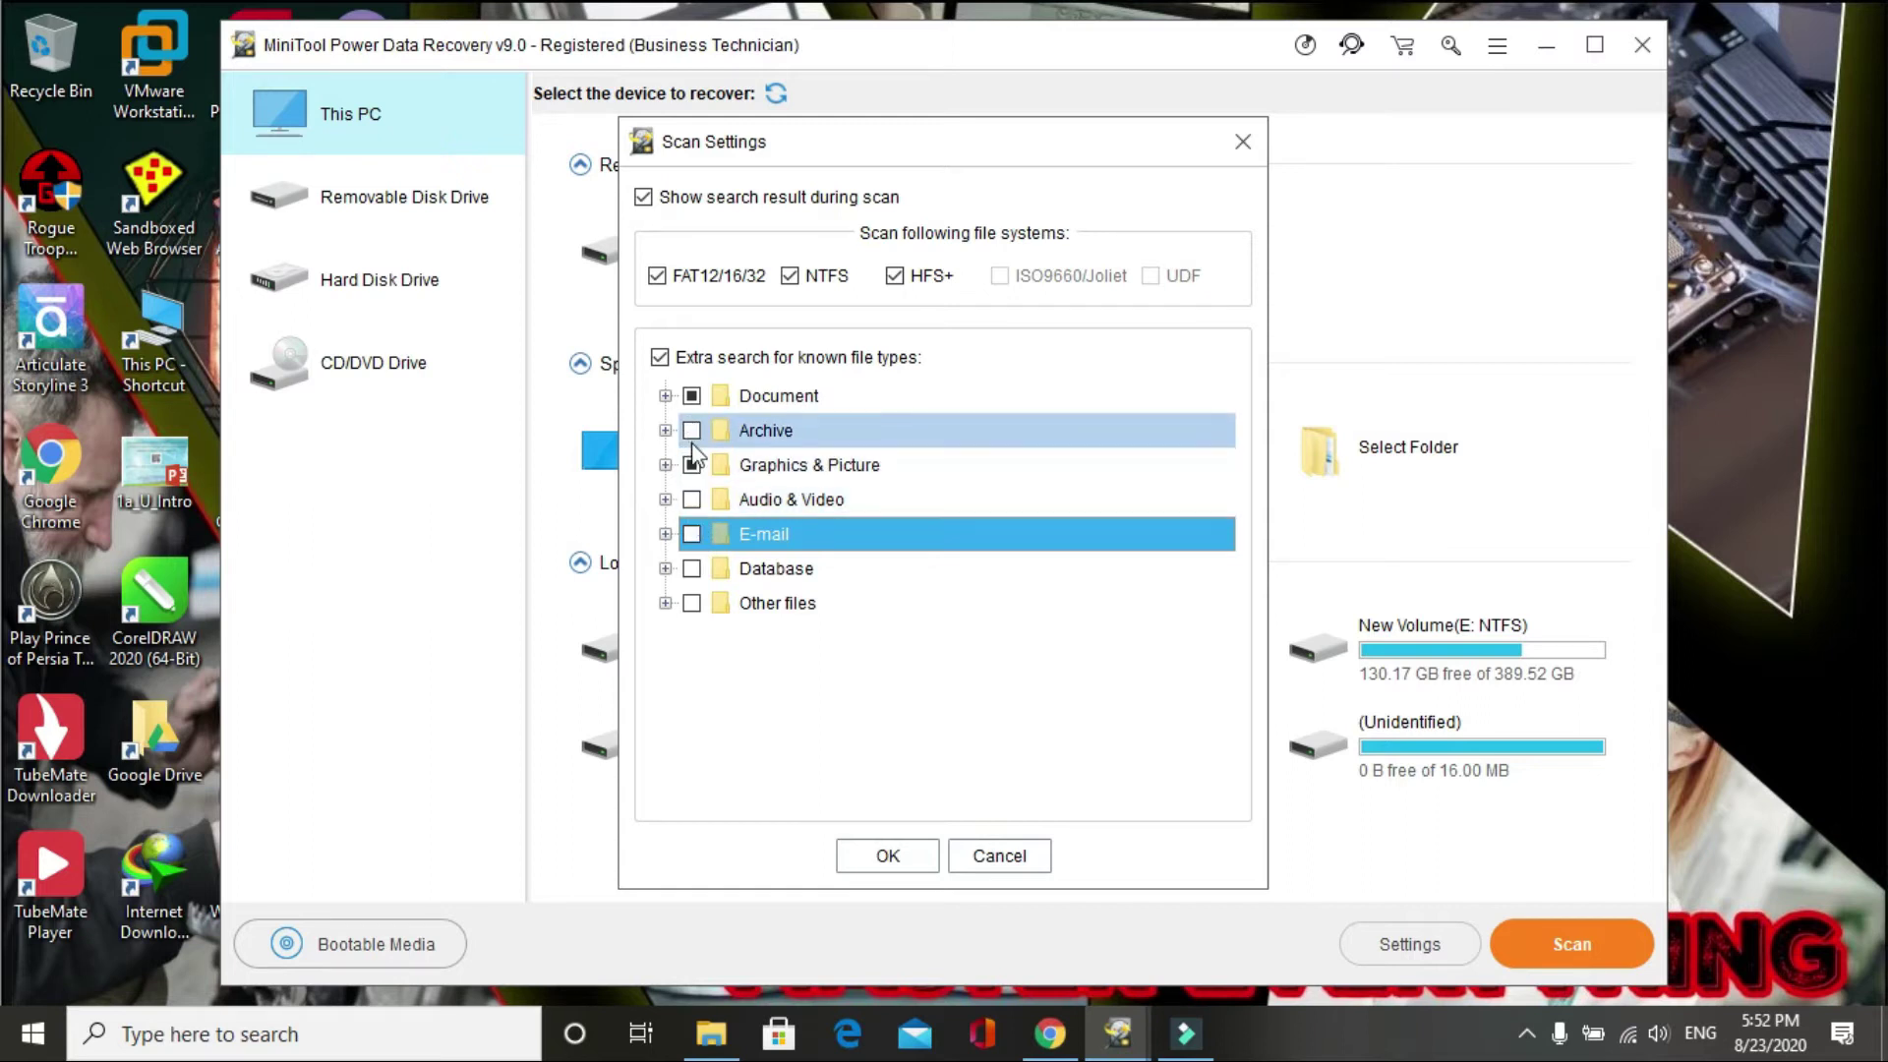
pyautogui.click(693, 465)
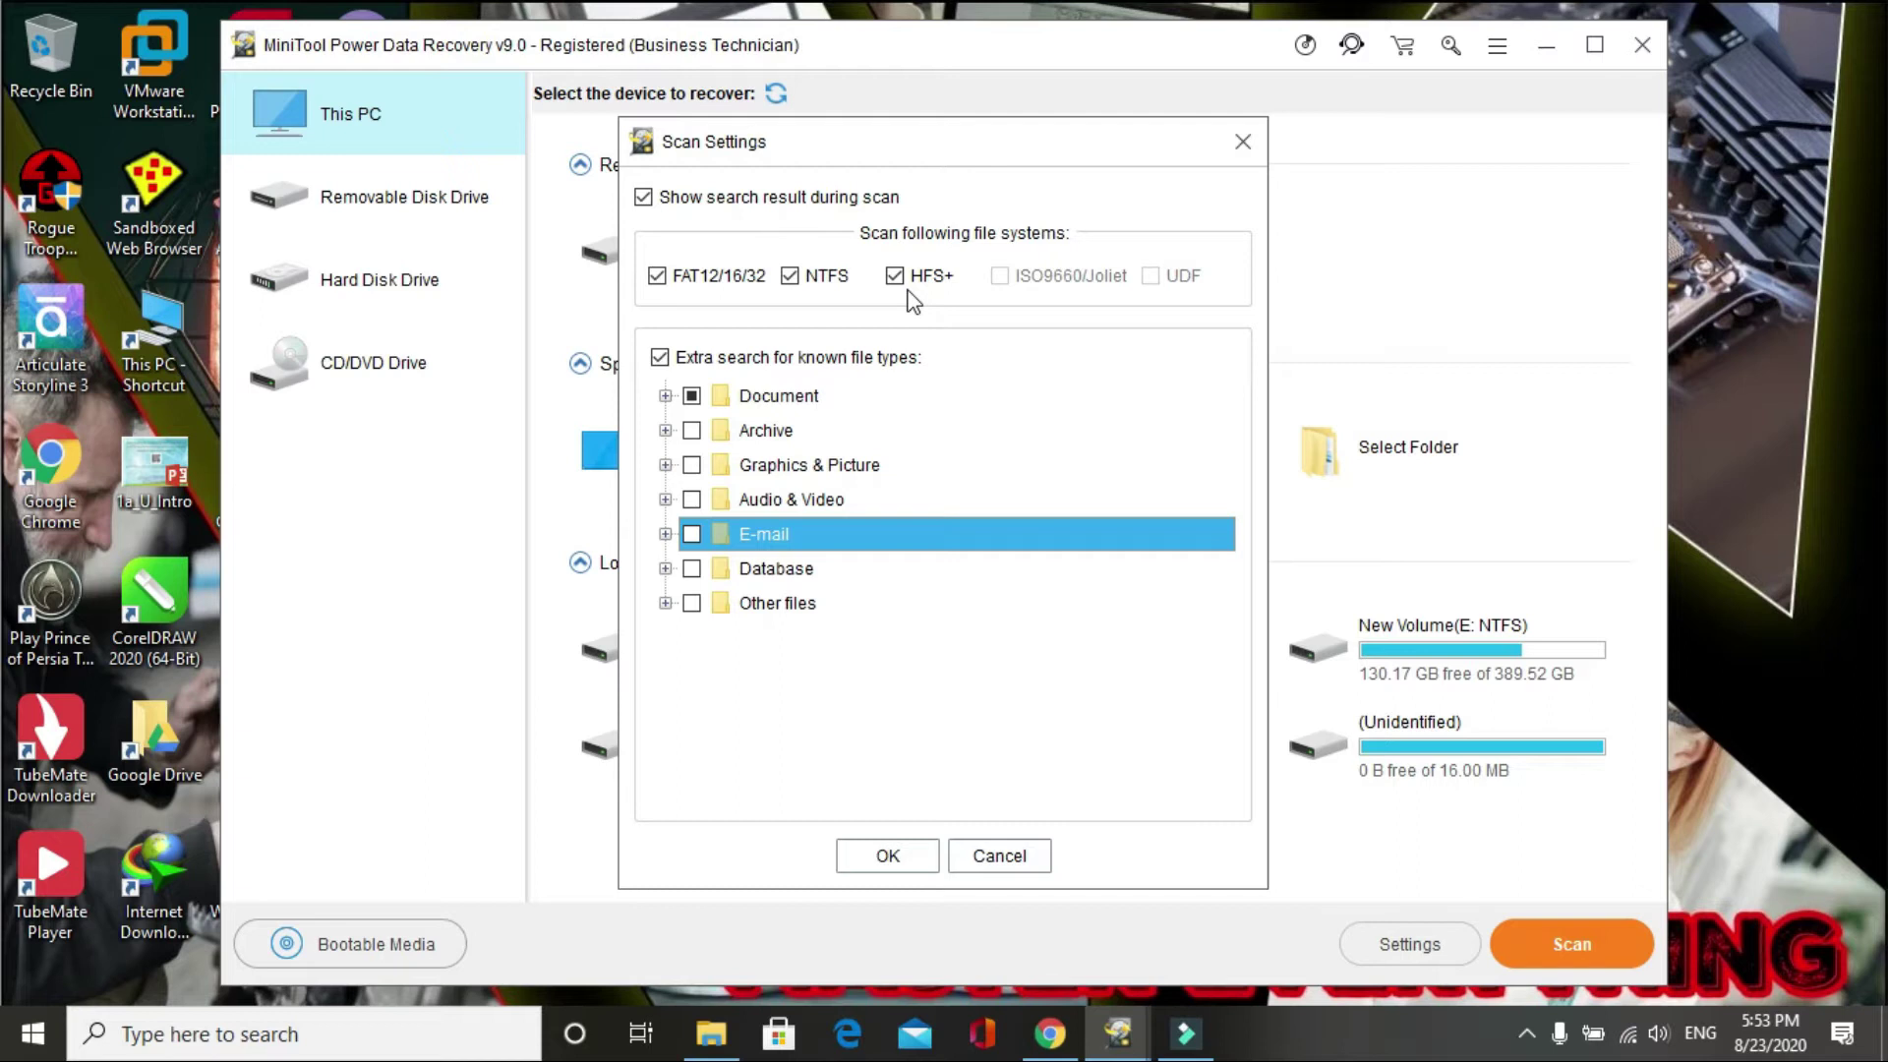
pyautogui.click(866, 859)
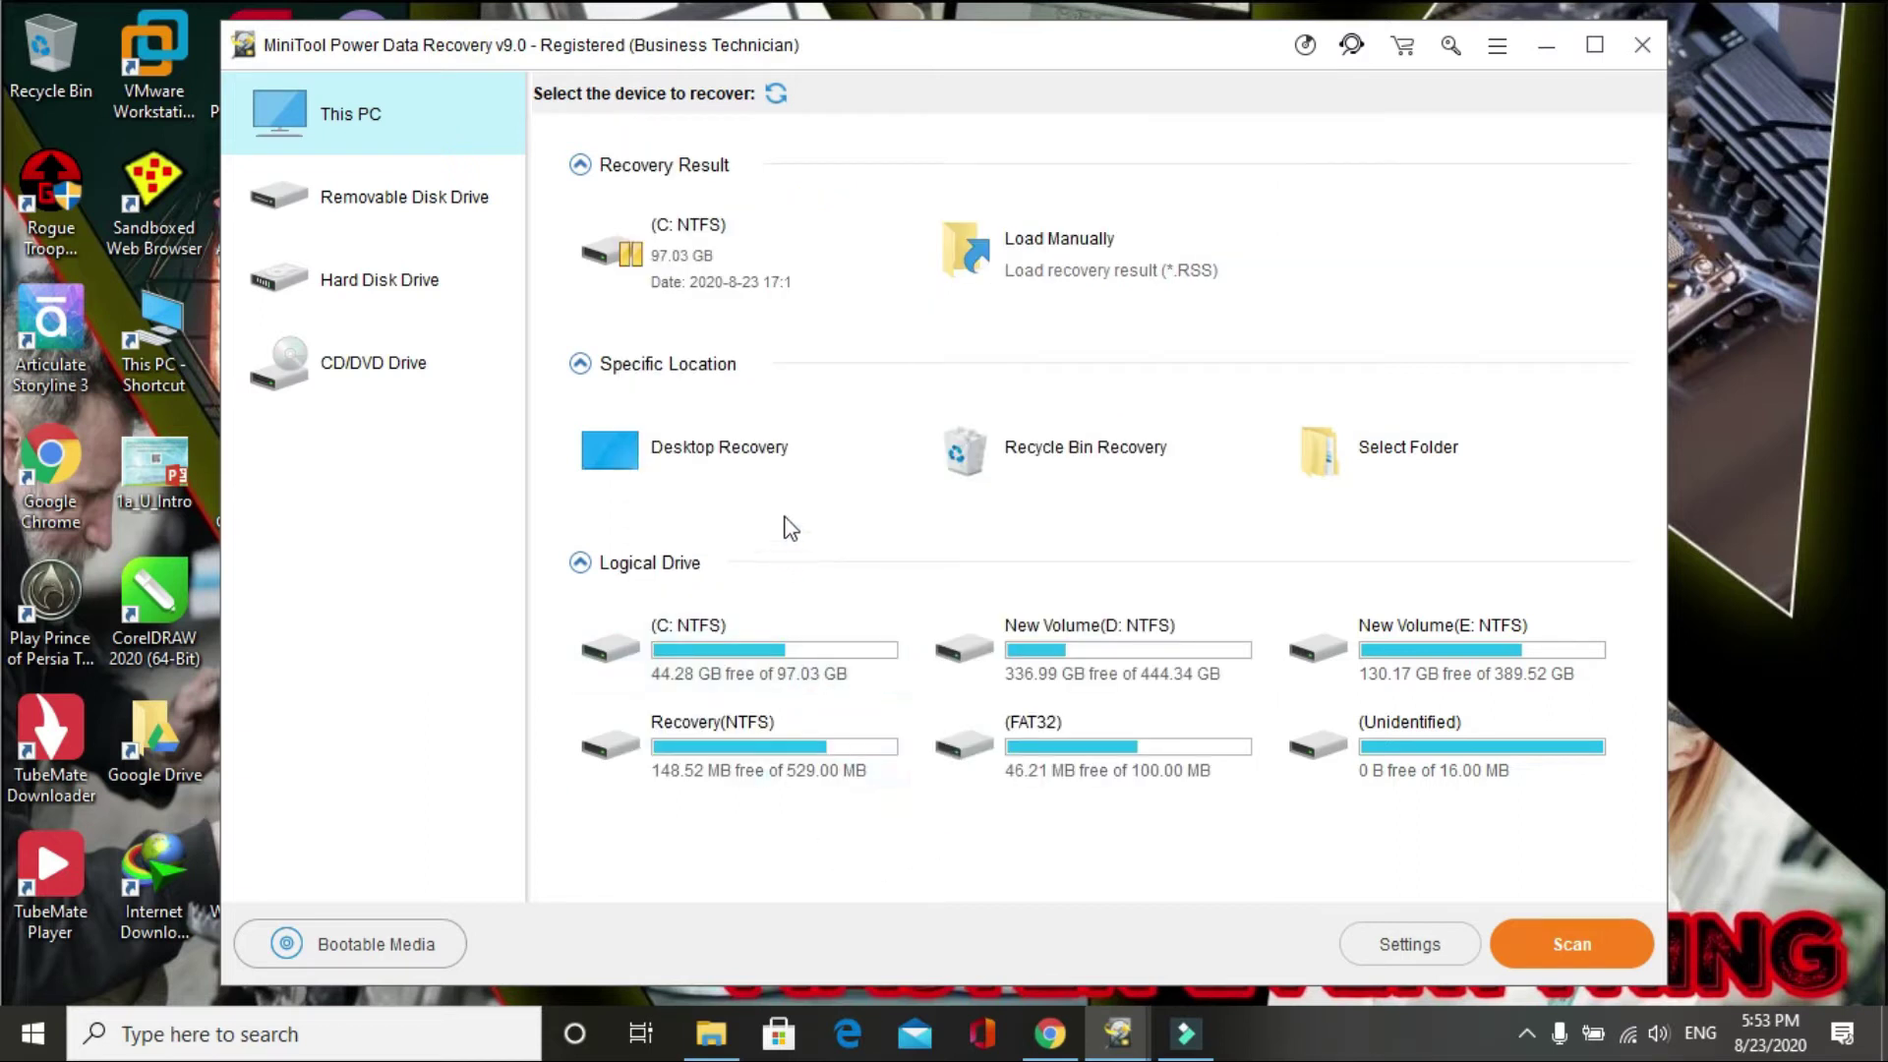
# Start a Desktop Recovery scan.
pyautogui.click(805, 459)
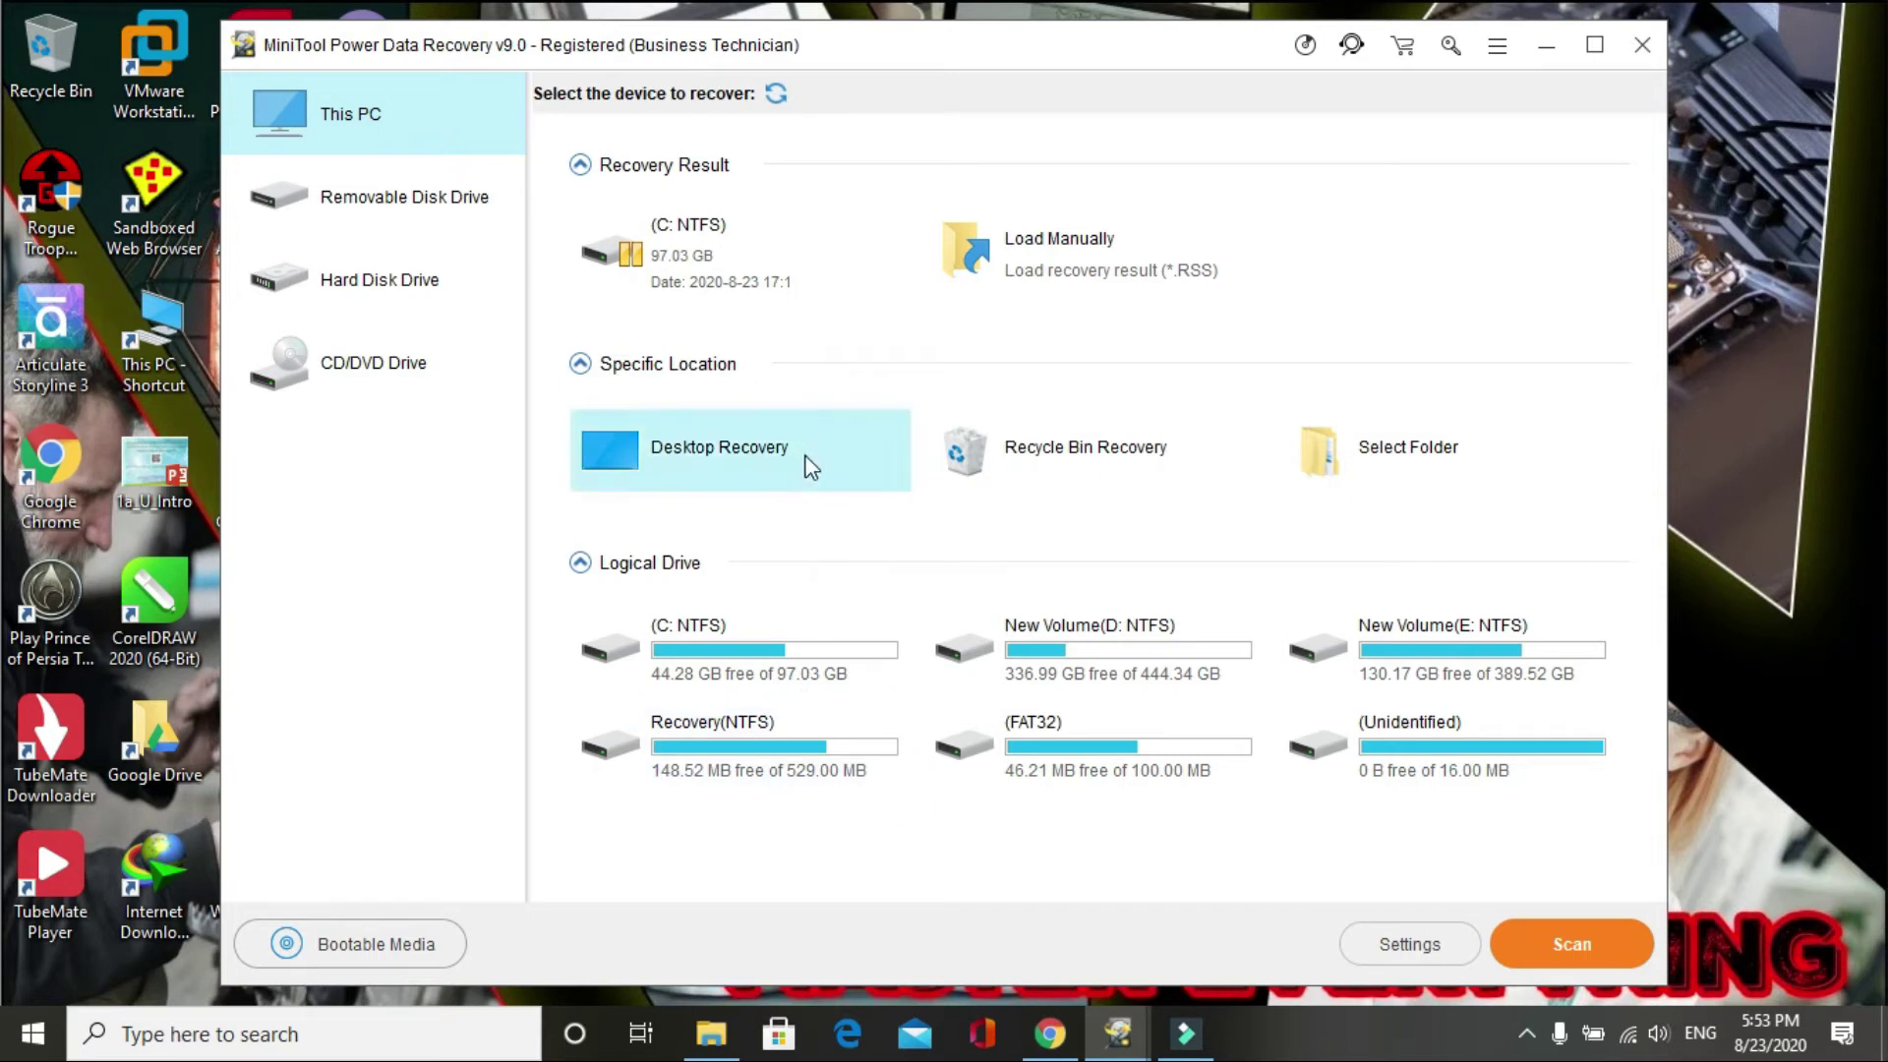
pyautogui.doubleClick(807, 457)
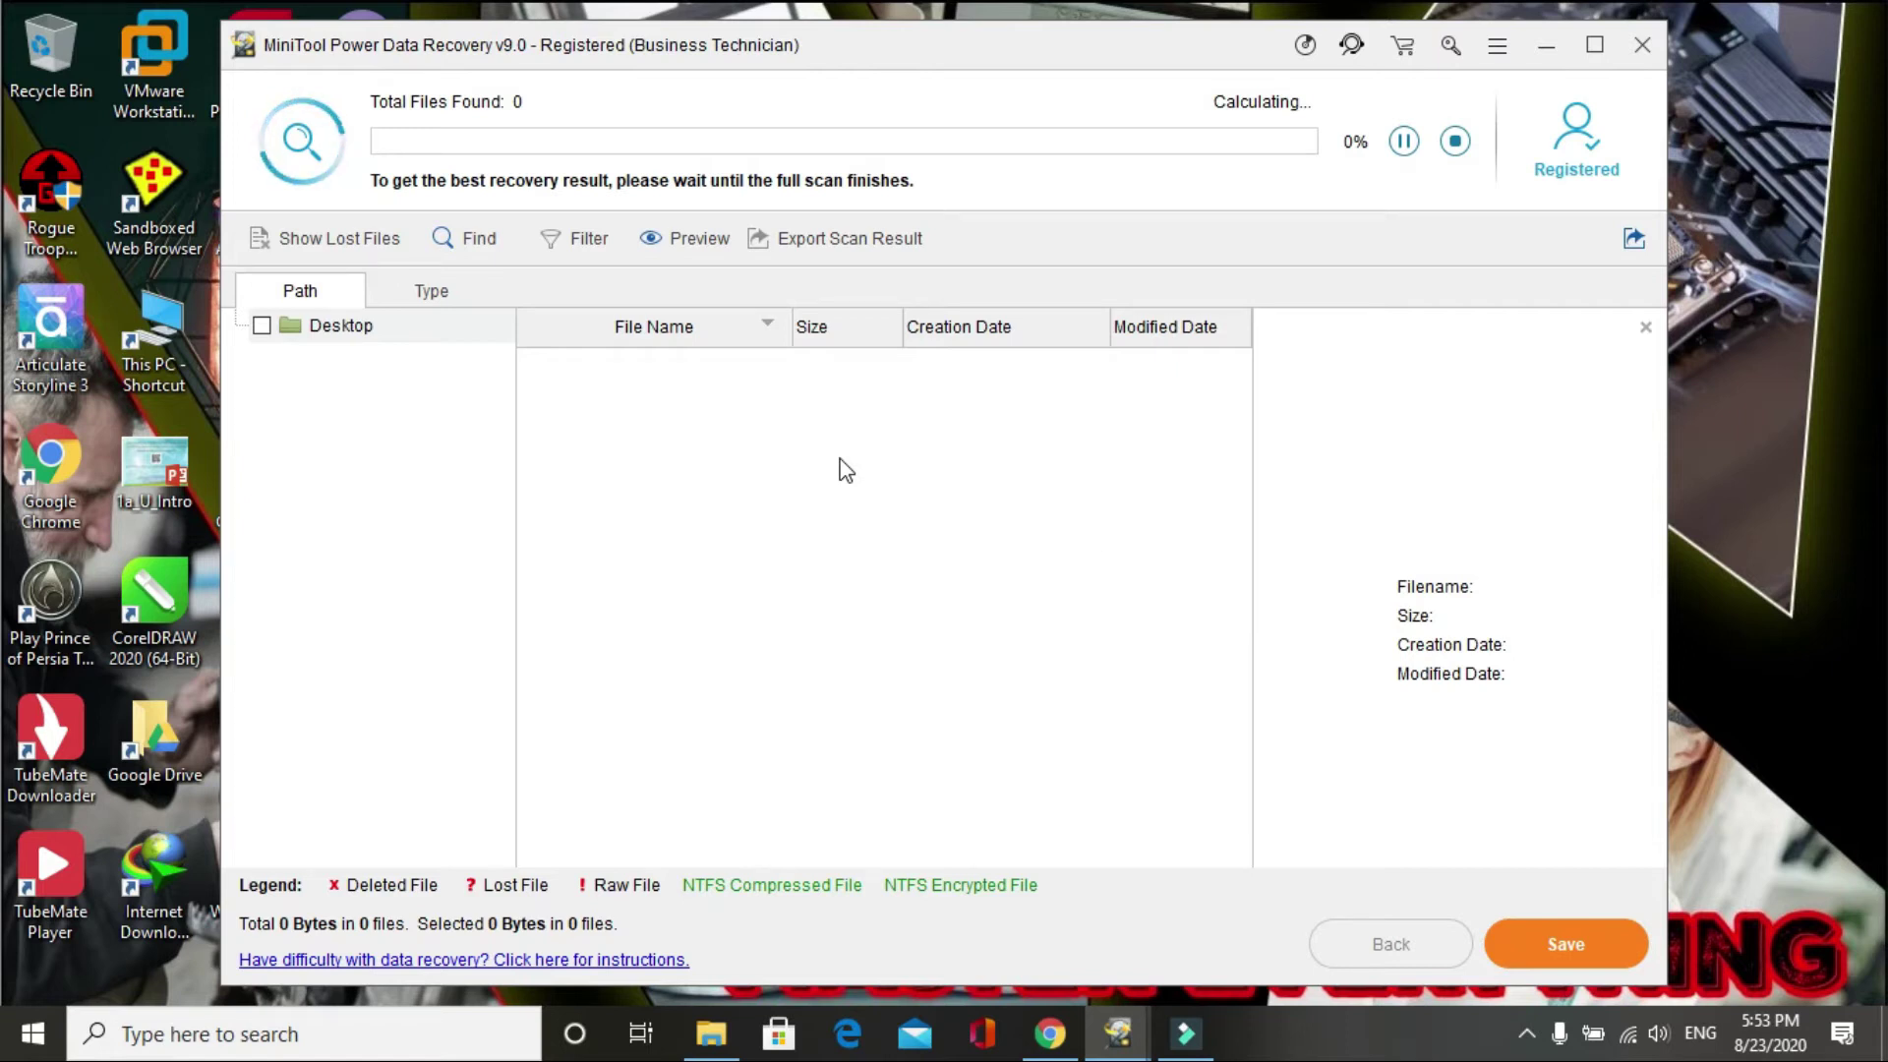
pyautogui.moveTo(1192, 1033)
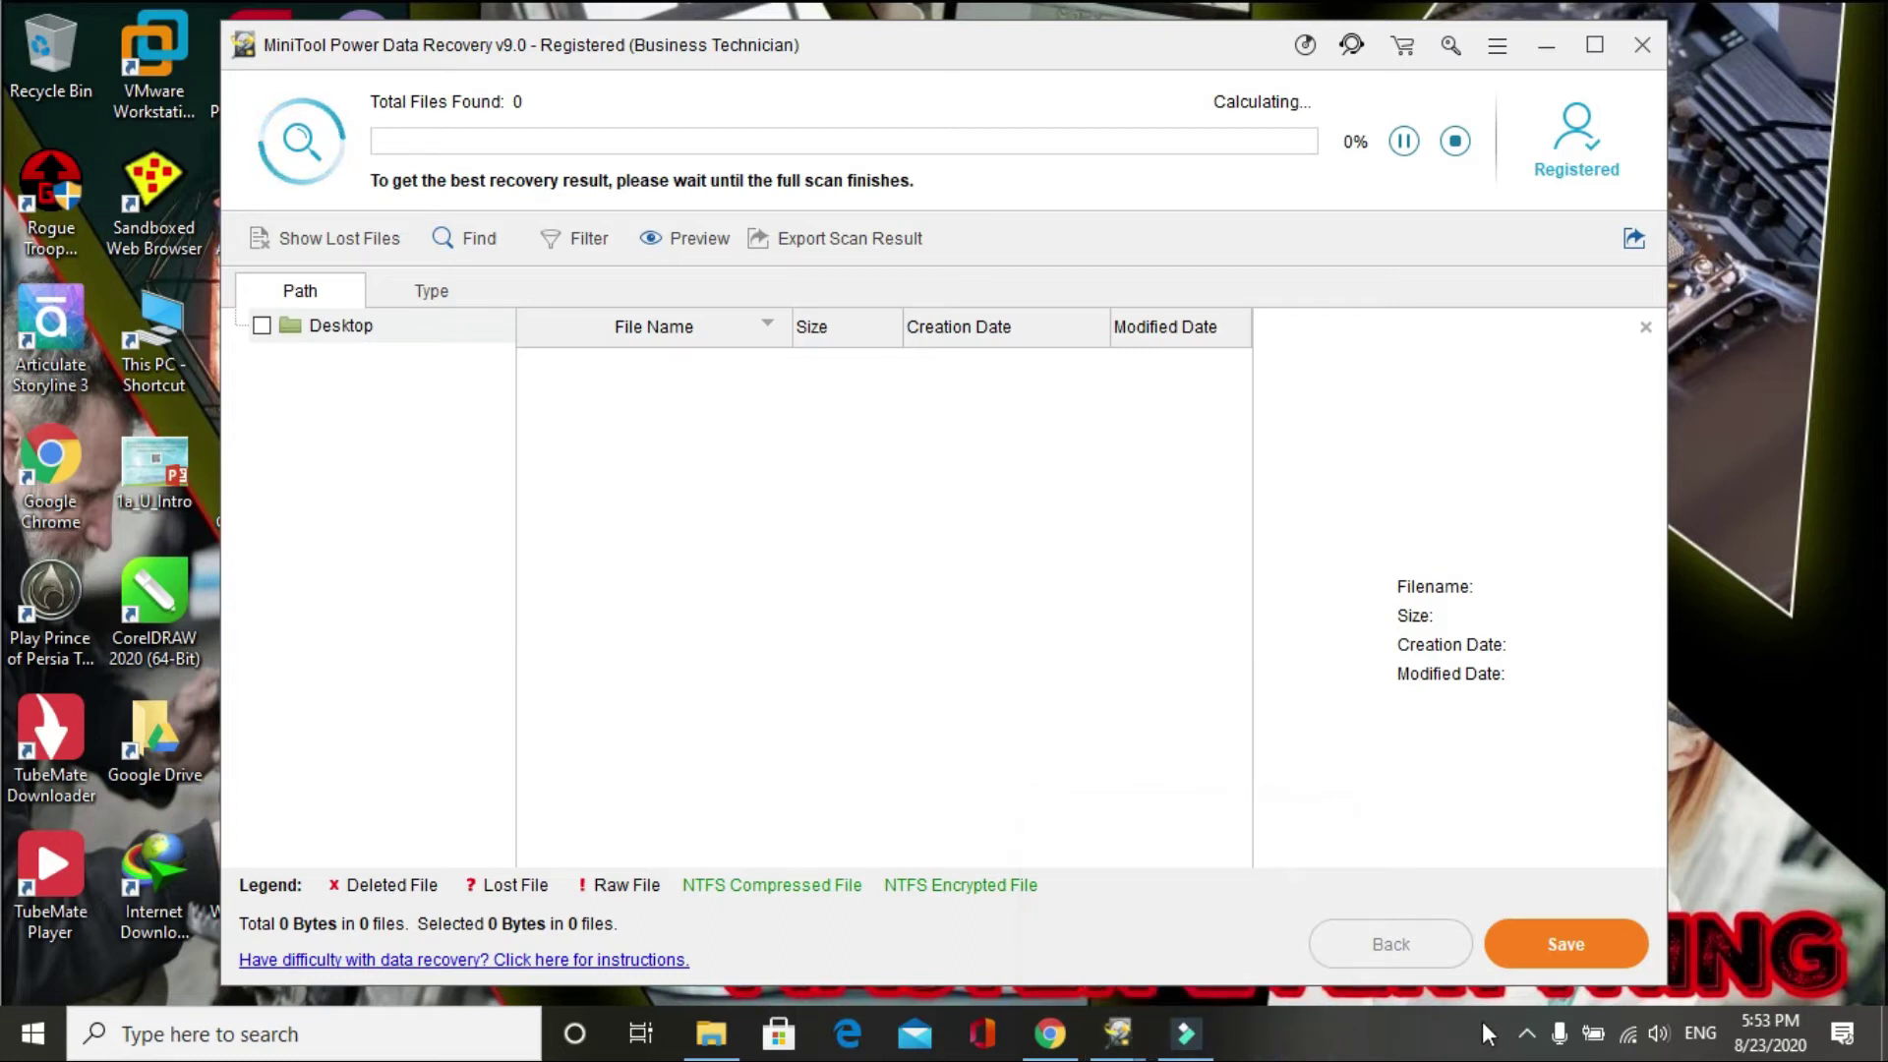
pyautogui.click(1528, 1033)
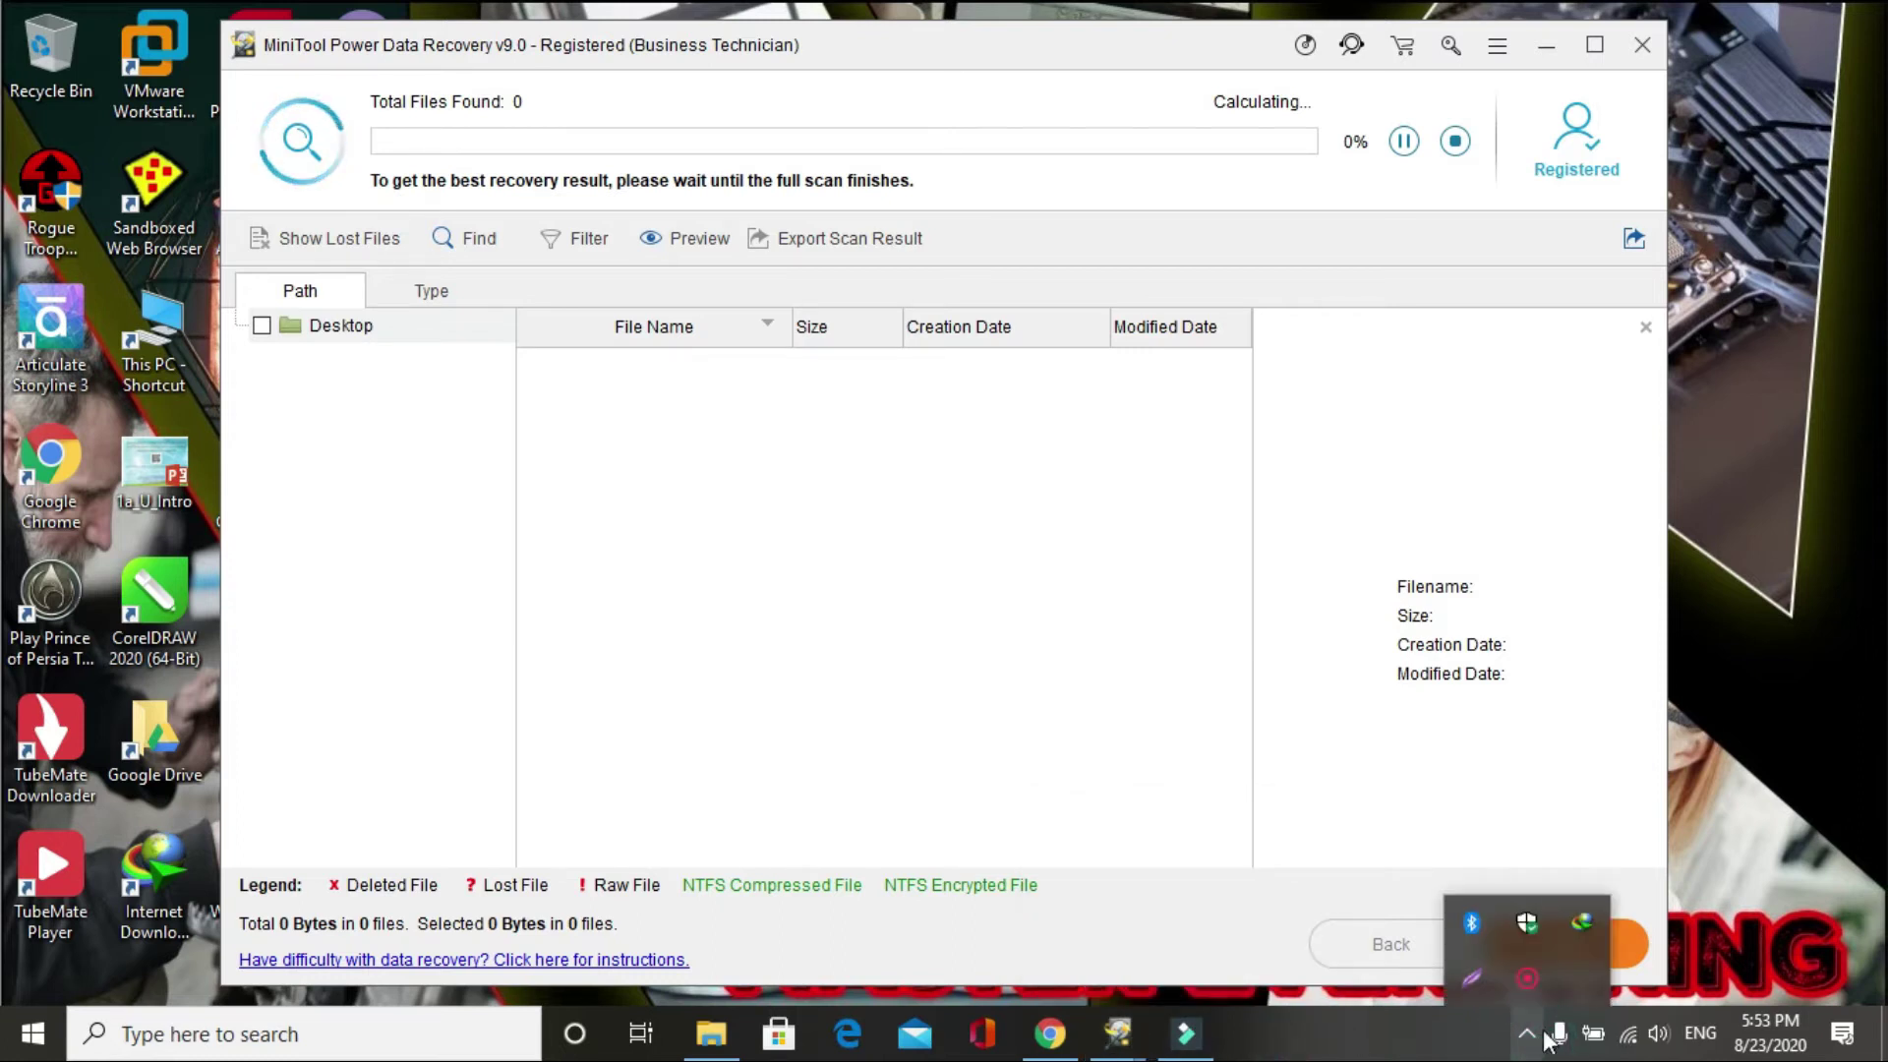
pyautogui.rightClick(1527, 978)
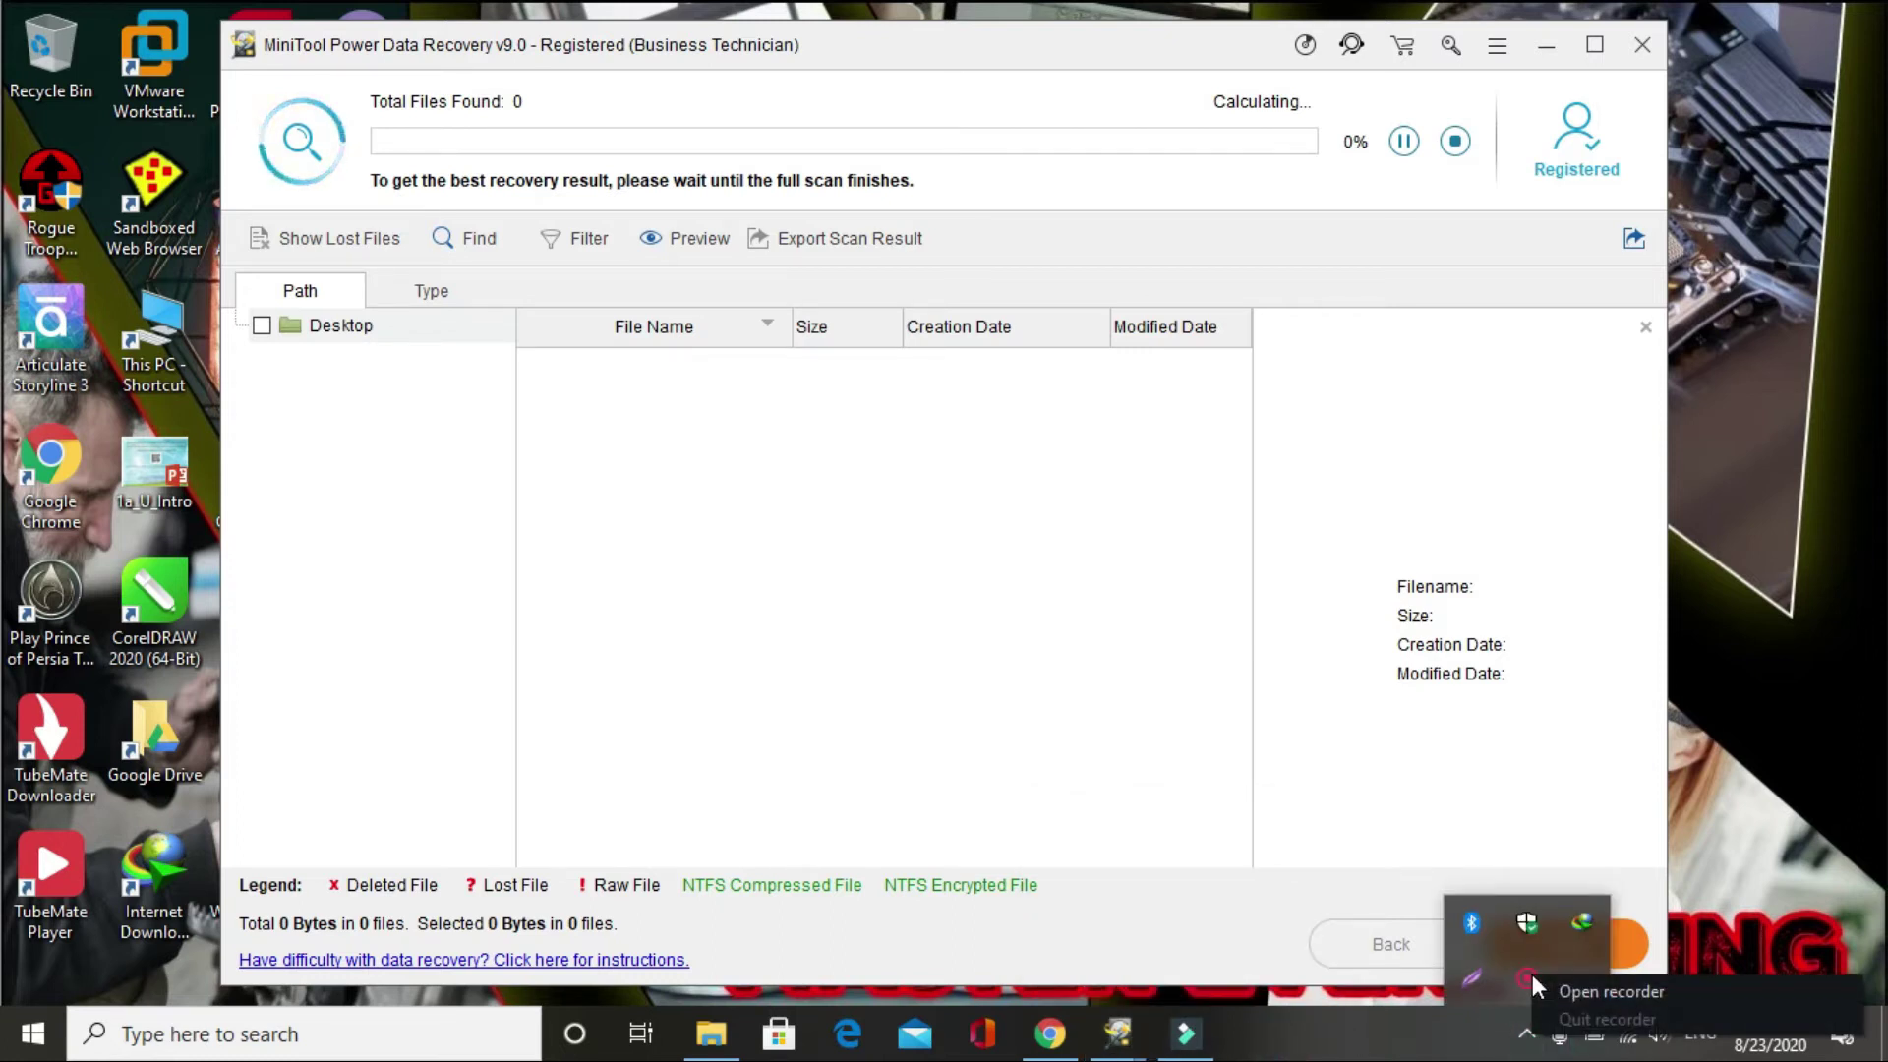
pyautogui.click(1564, 996)
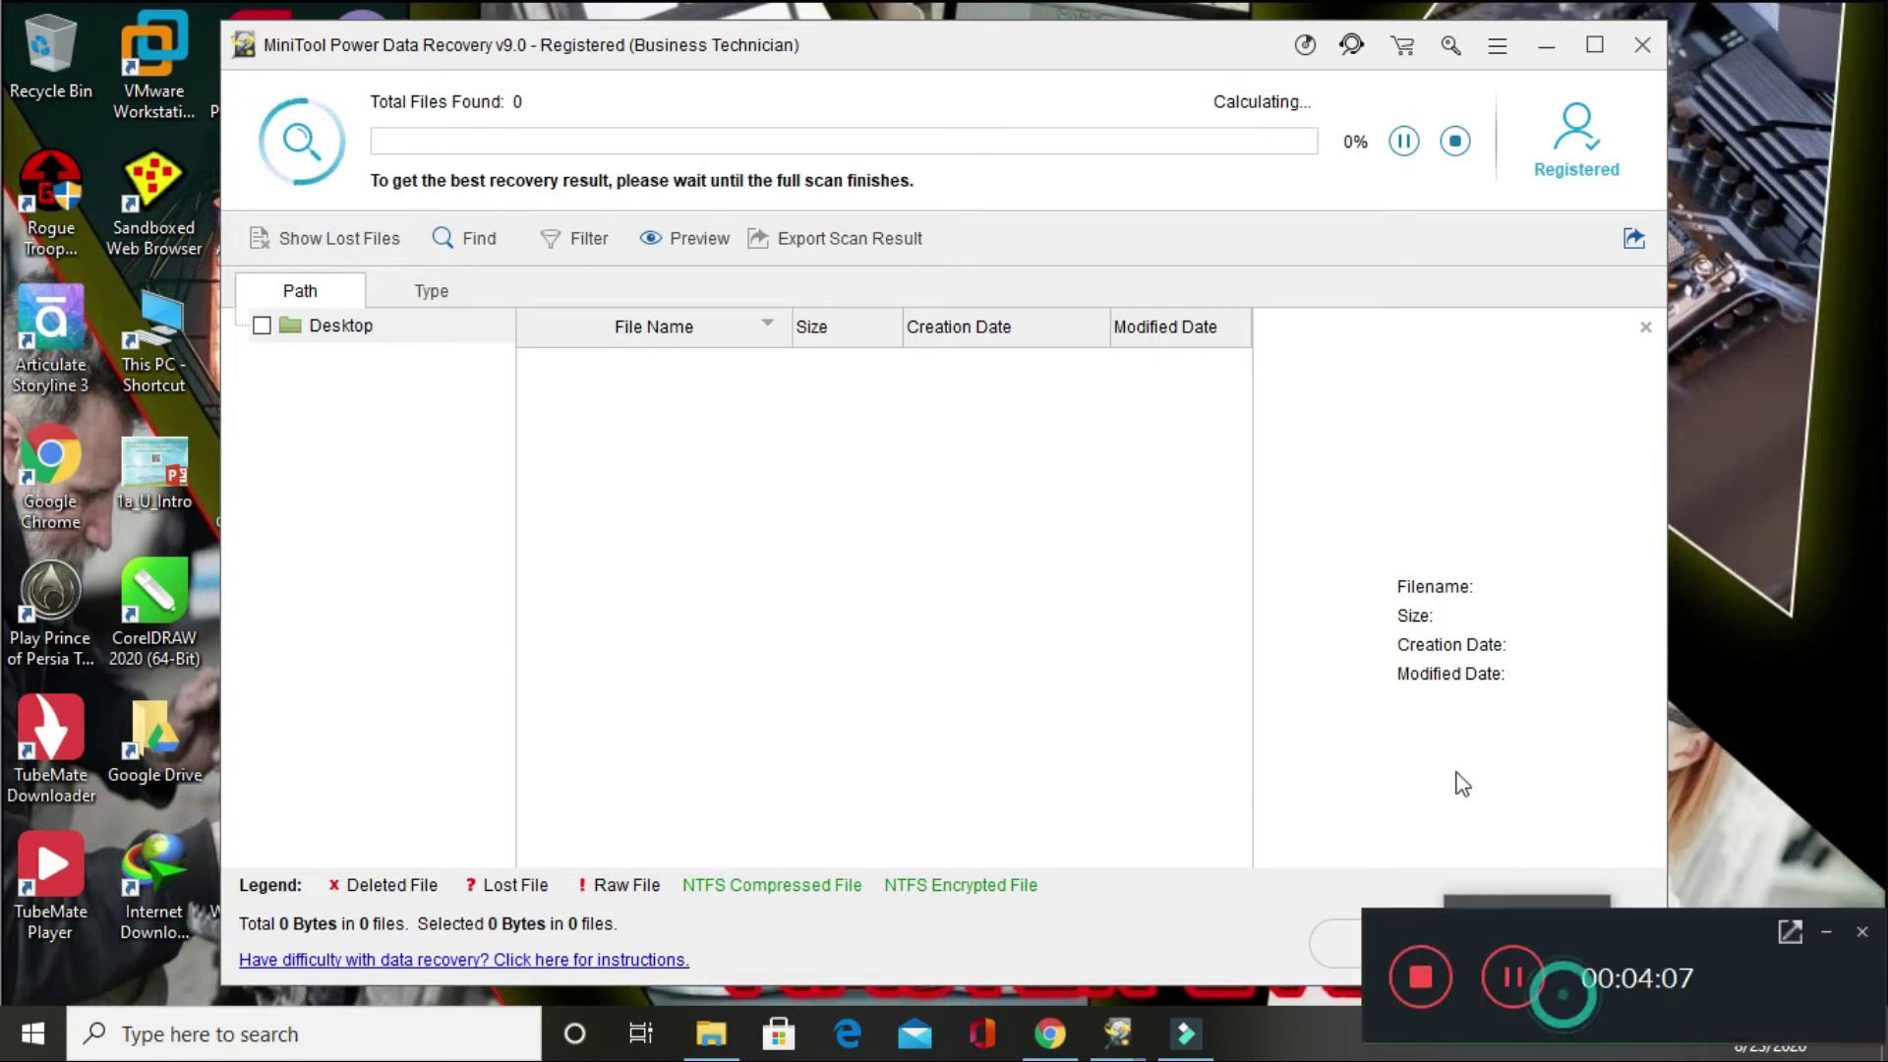
pyautogui.click(1420, 979)
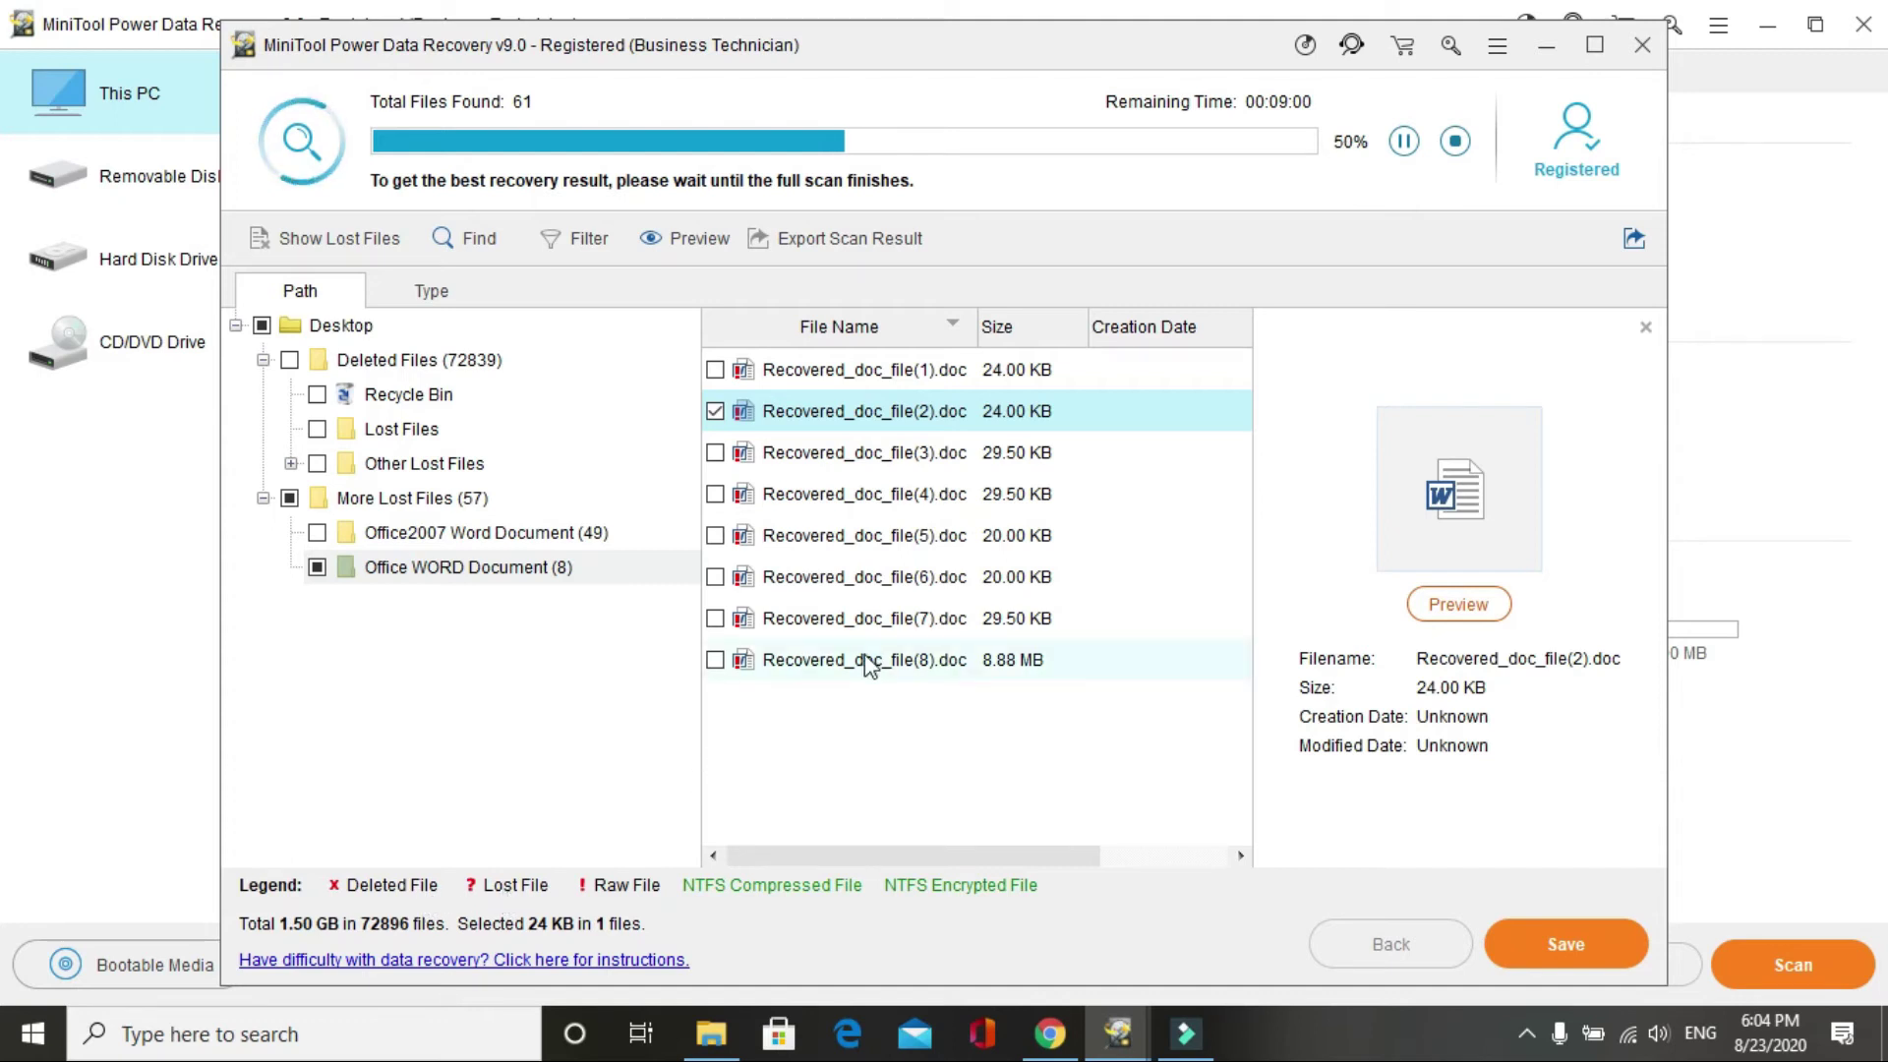
# Stop the running scan and save the recovered file Recovered_doc_file(2).doc to the Desktop.
pyautogui.click(1454, 144)
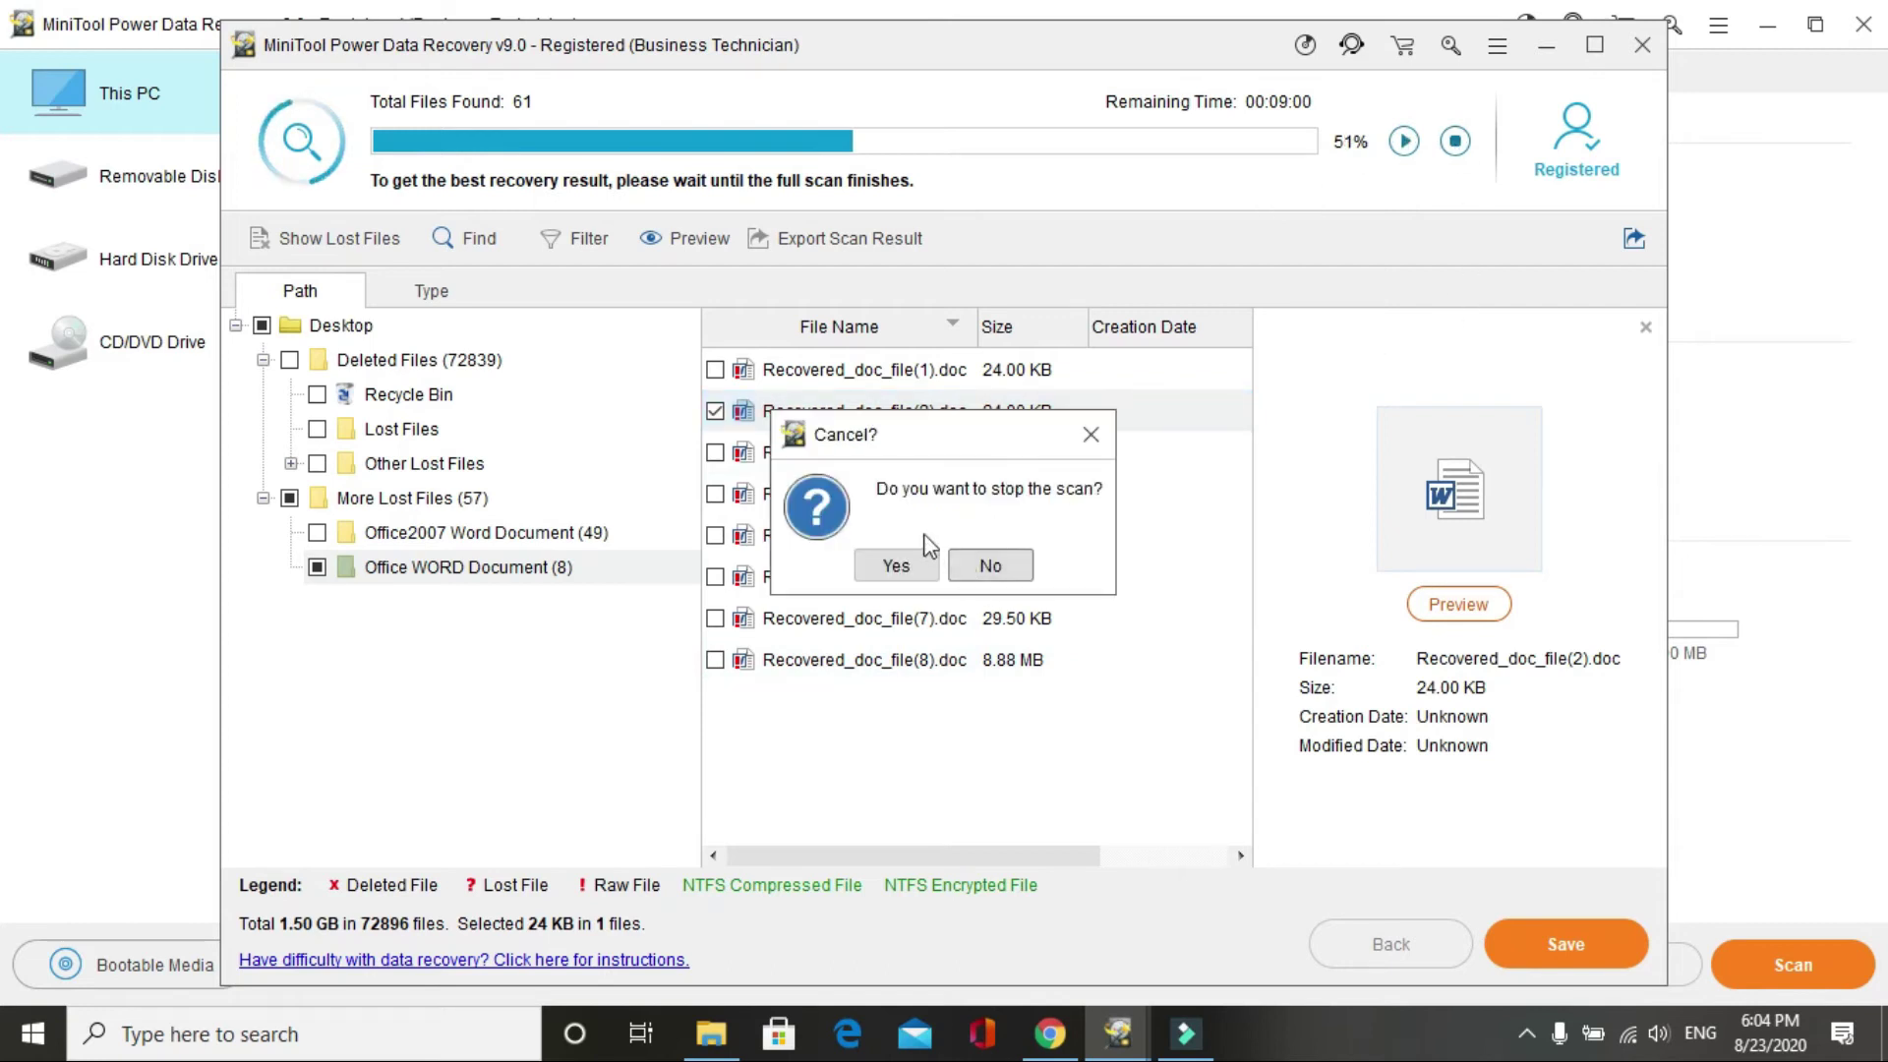
pyautogui.click(896, 566)
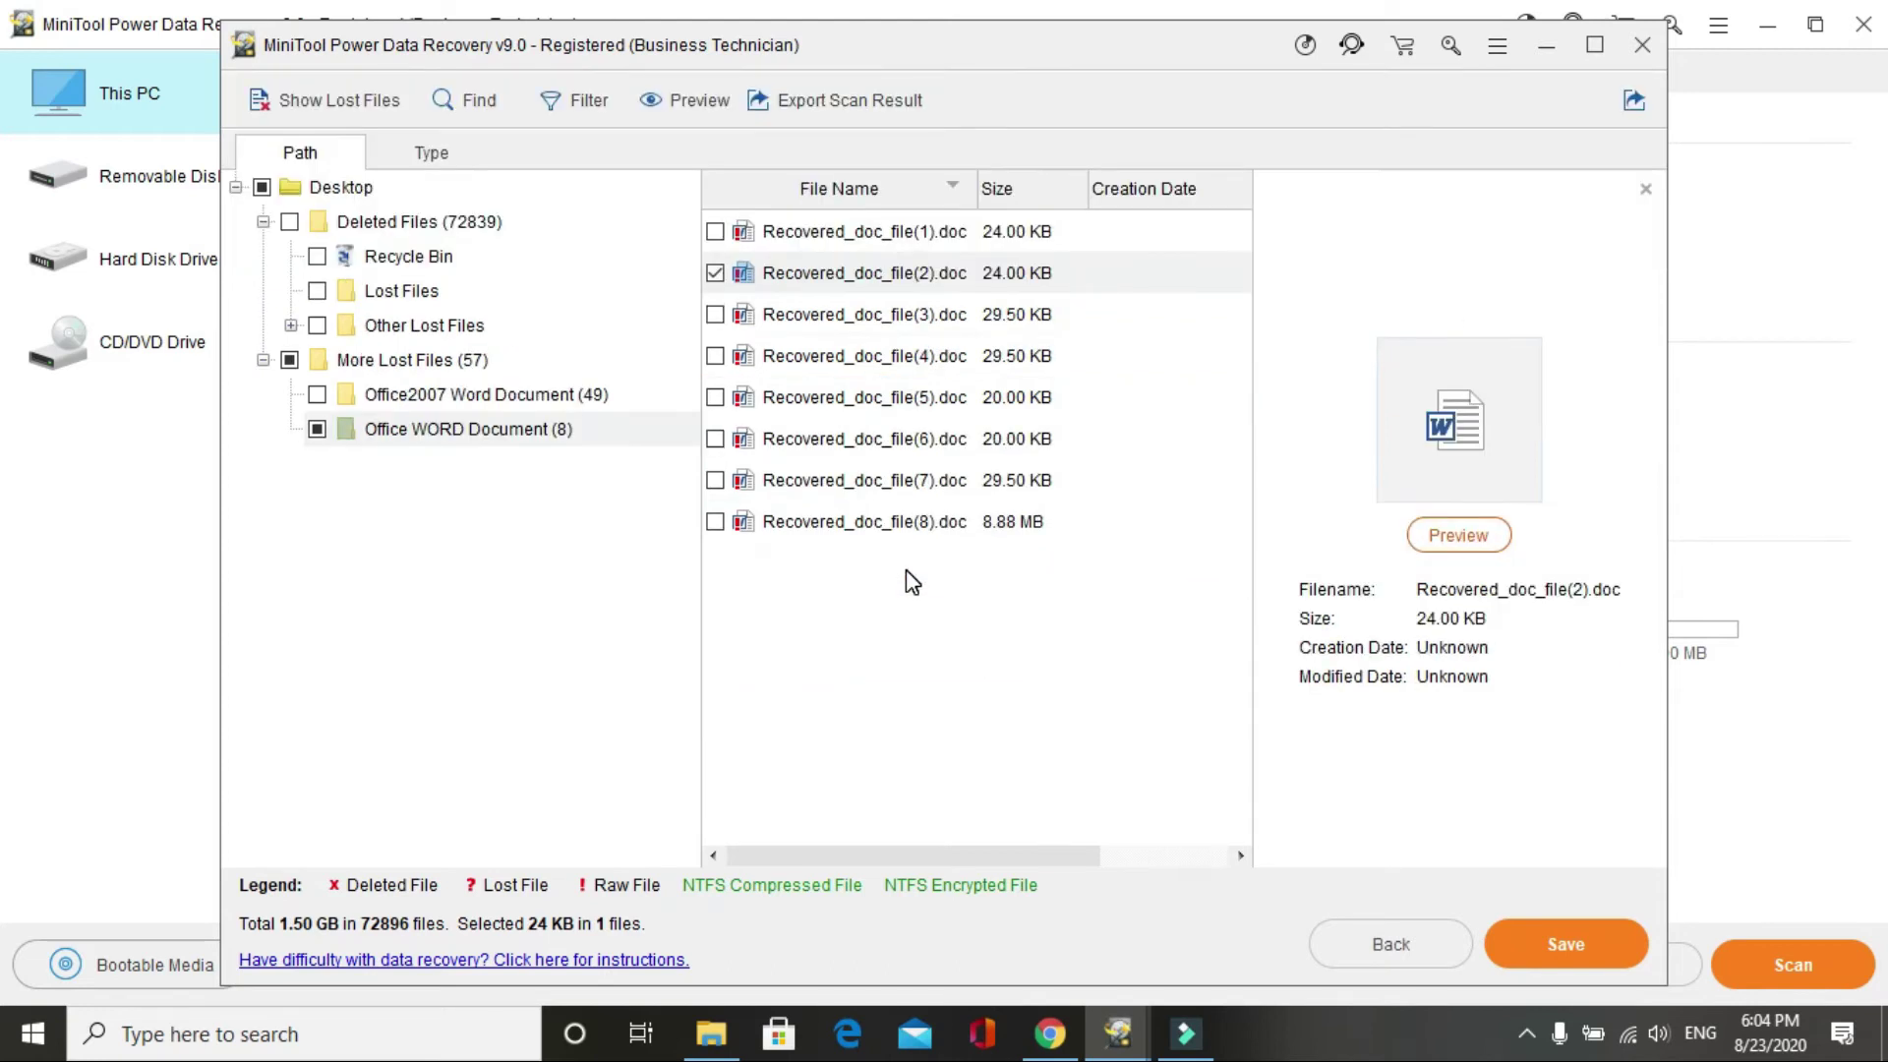
pyautogui.click(1569, 940)
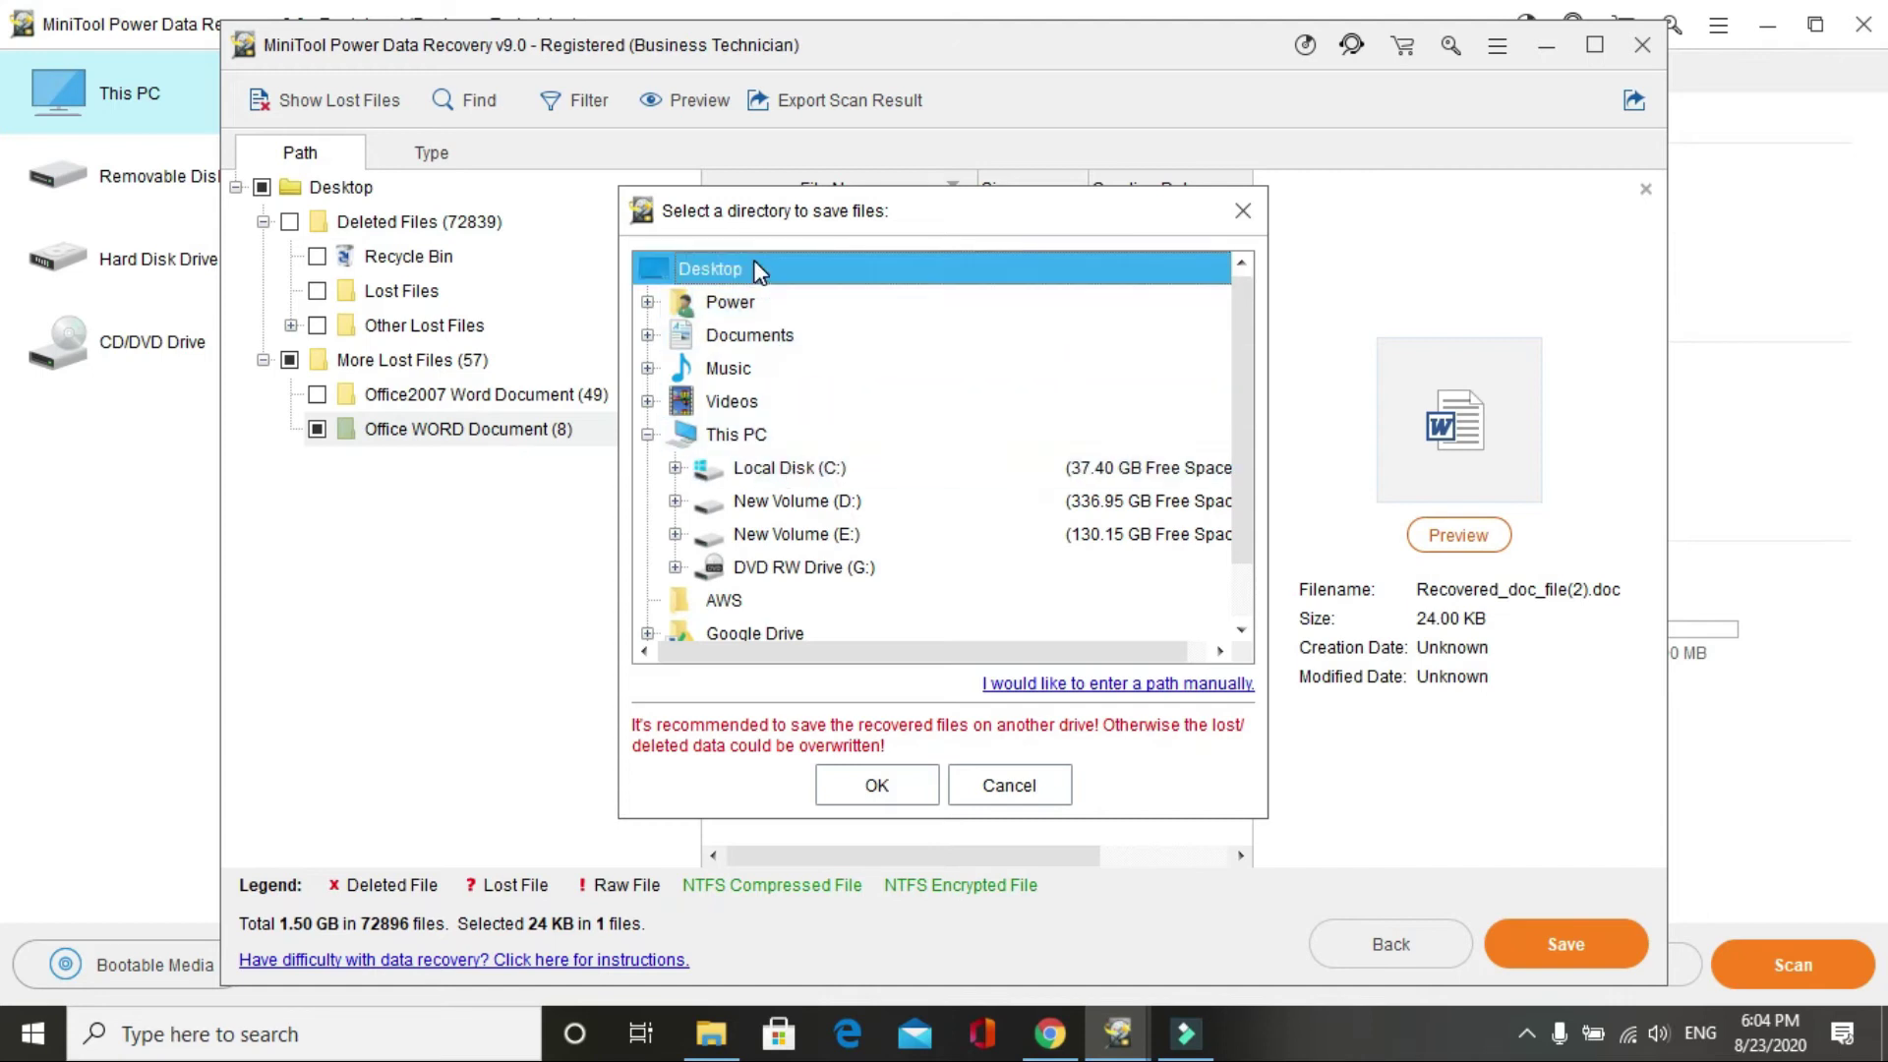
pyautogui.click(893, 781)
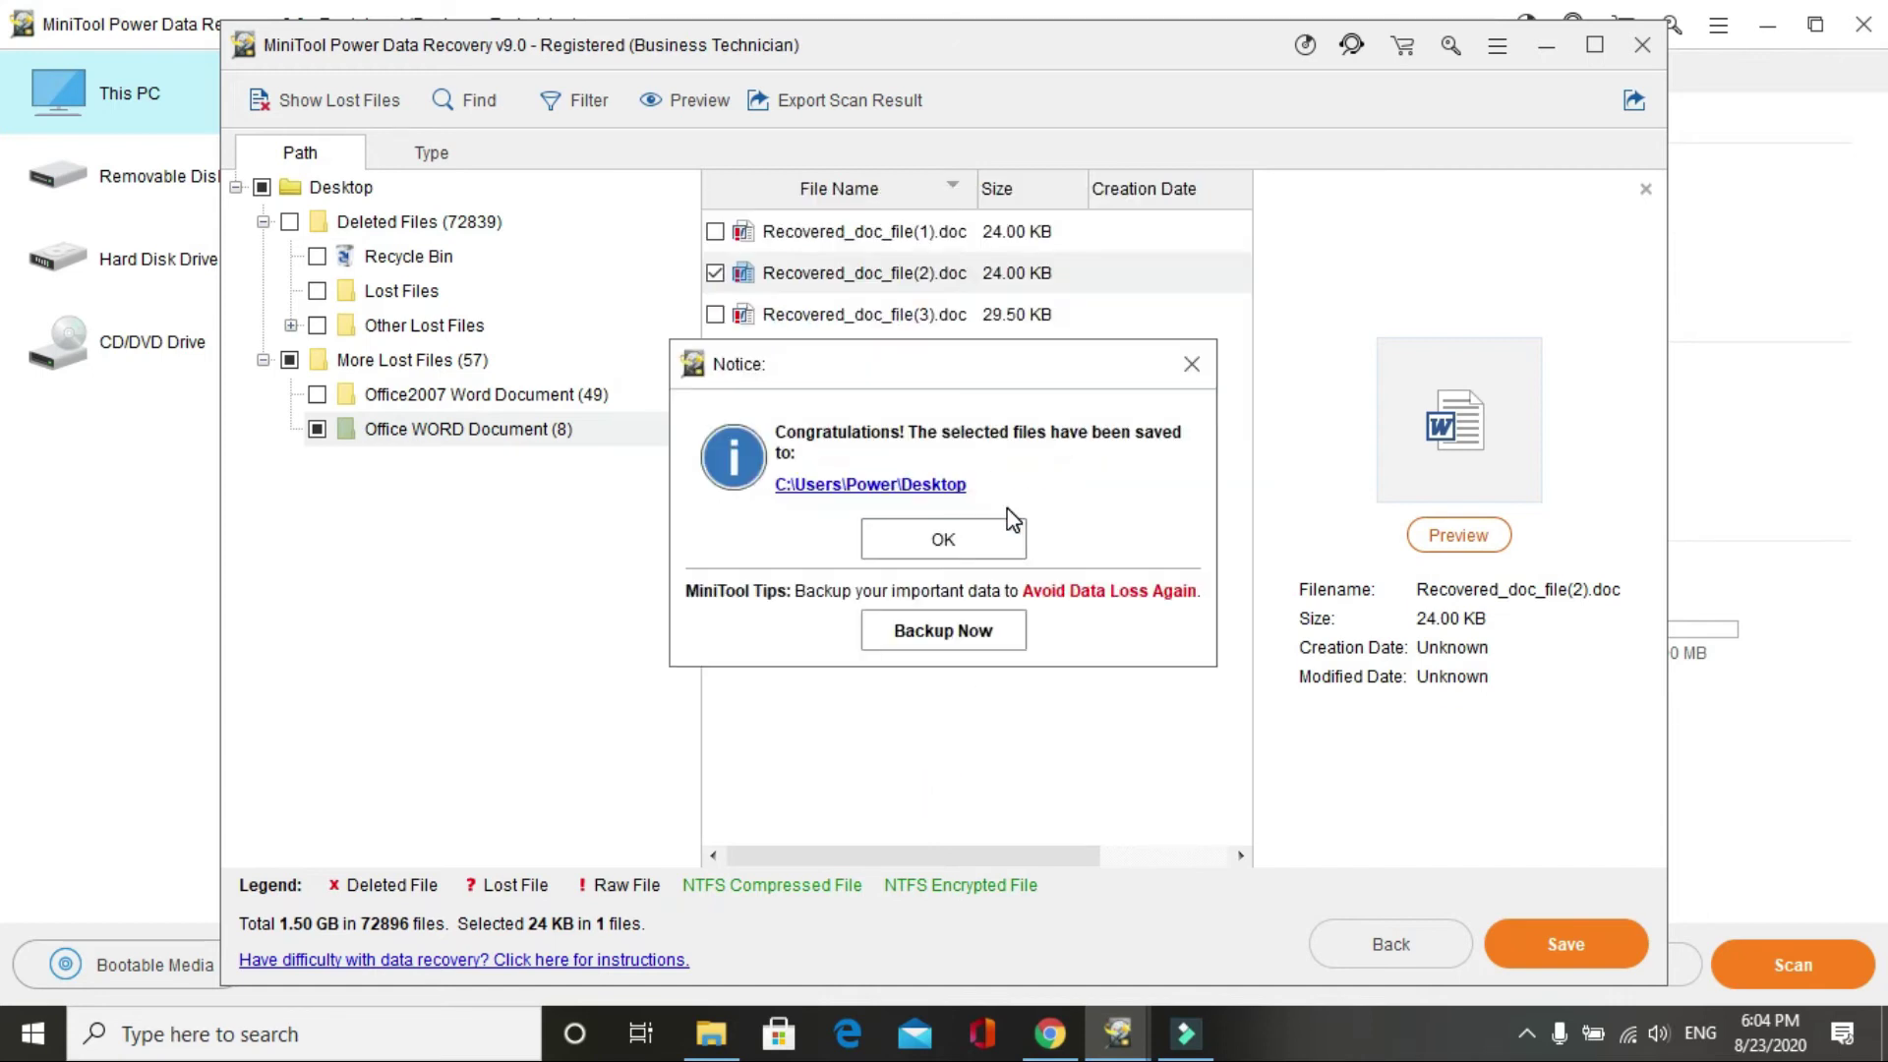
pyautogui.click(952, 544)
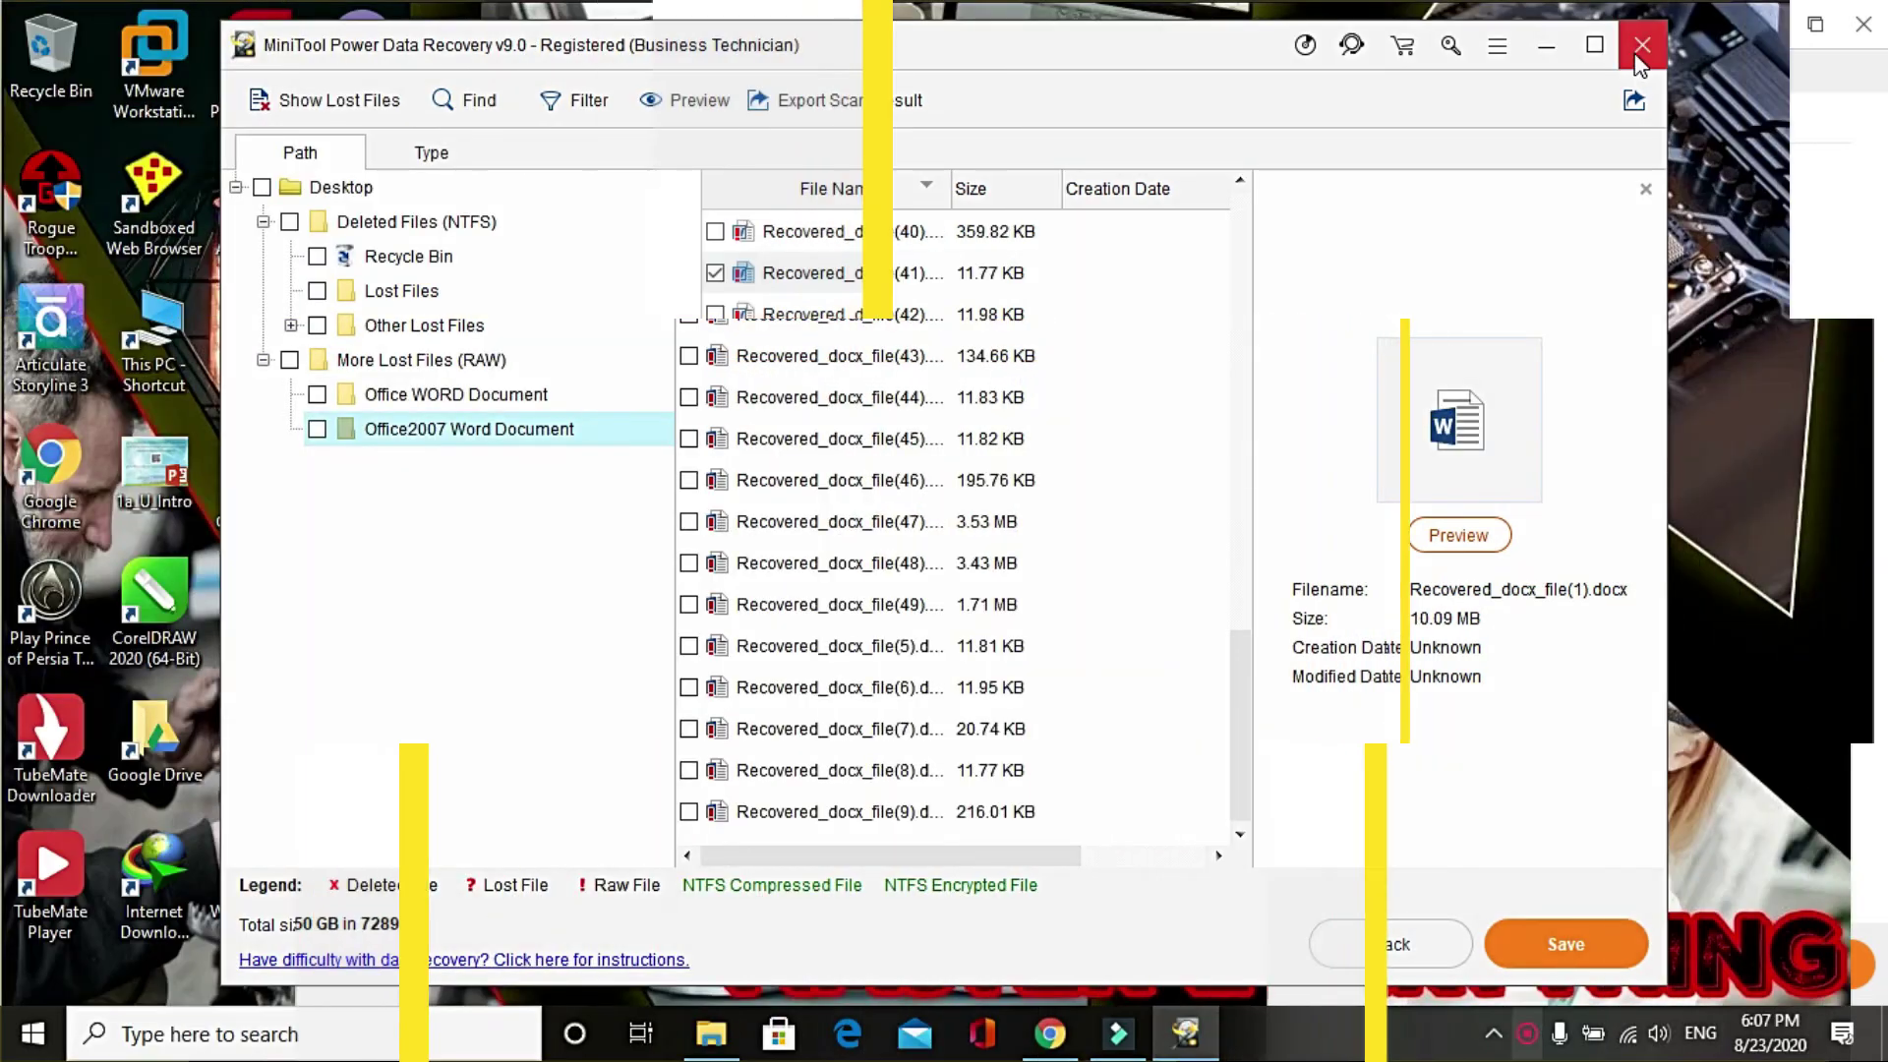
# Relaunch MiniTool Power Data Recovery and load the saved (C: NTFS) recovery result.
pyautogui.click(895, 567)
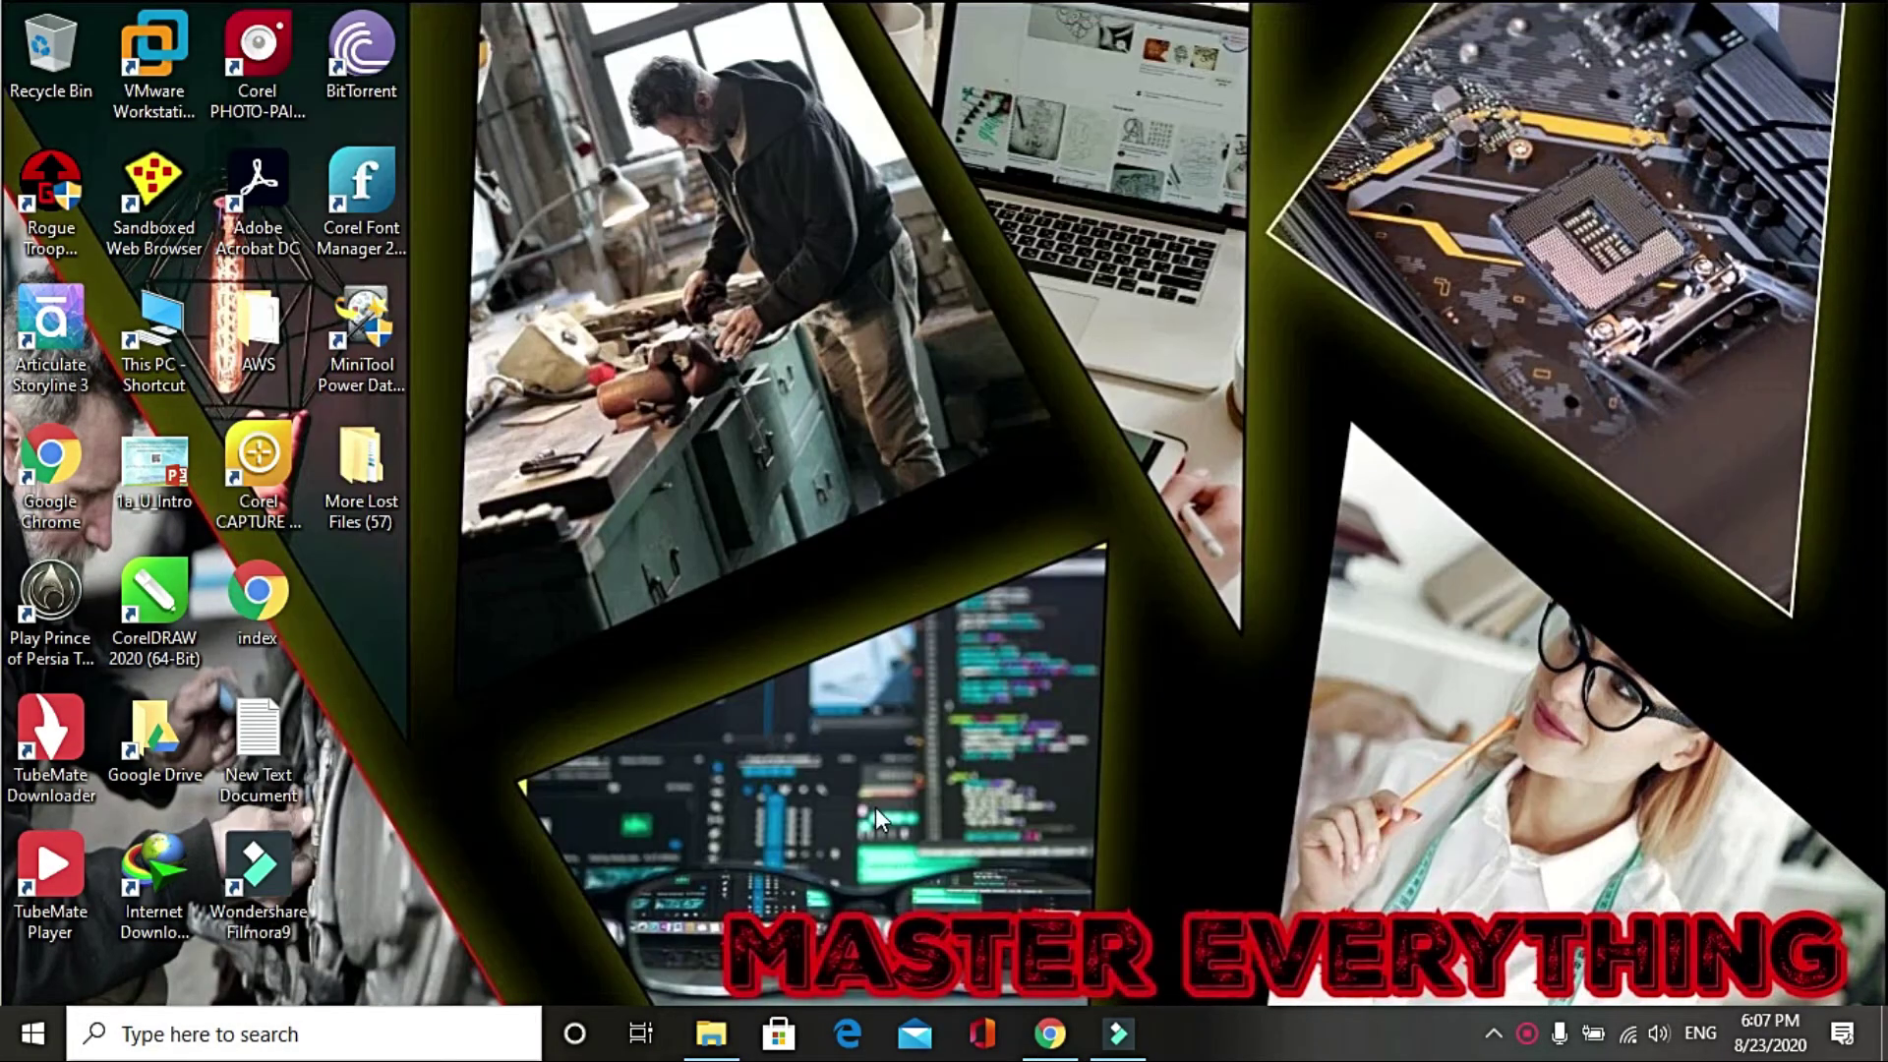
pyautogui.click(370, 376)
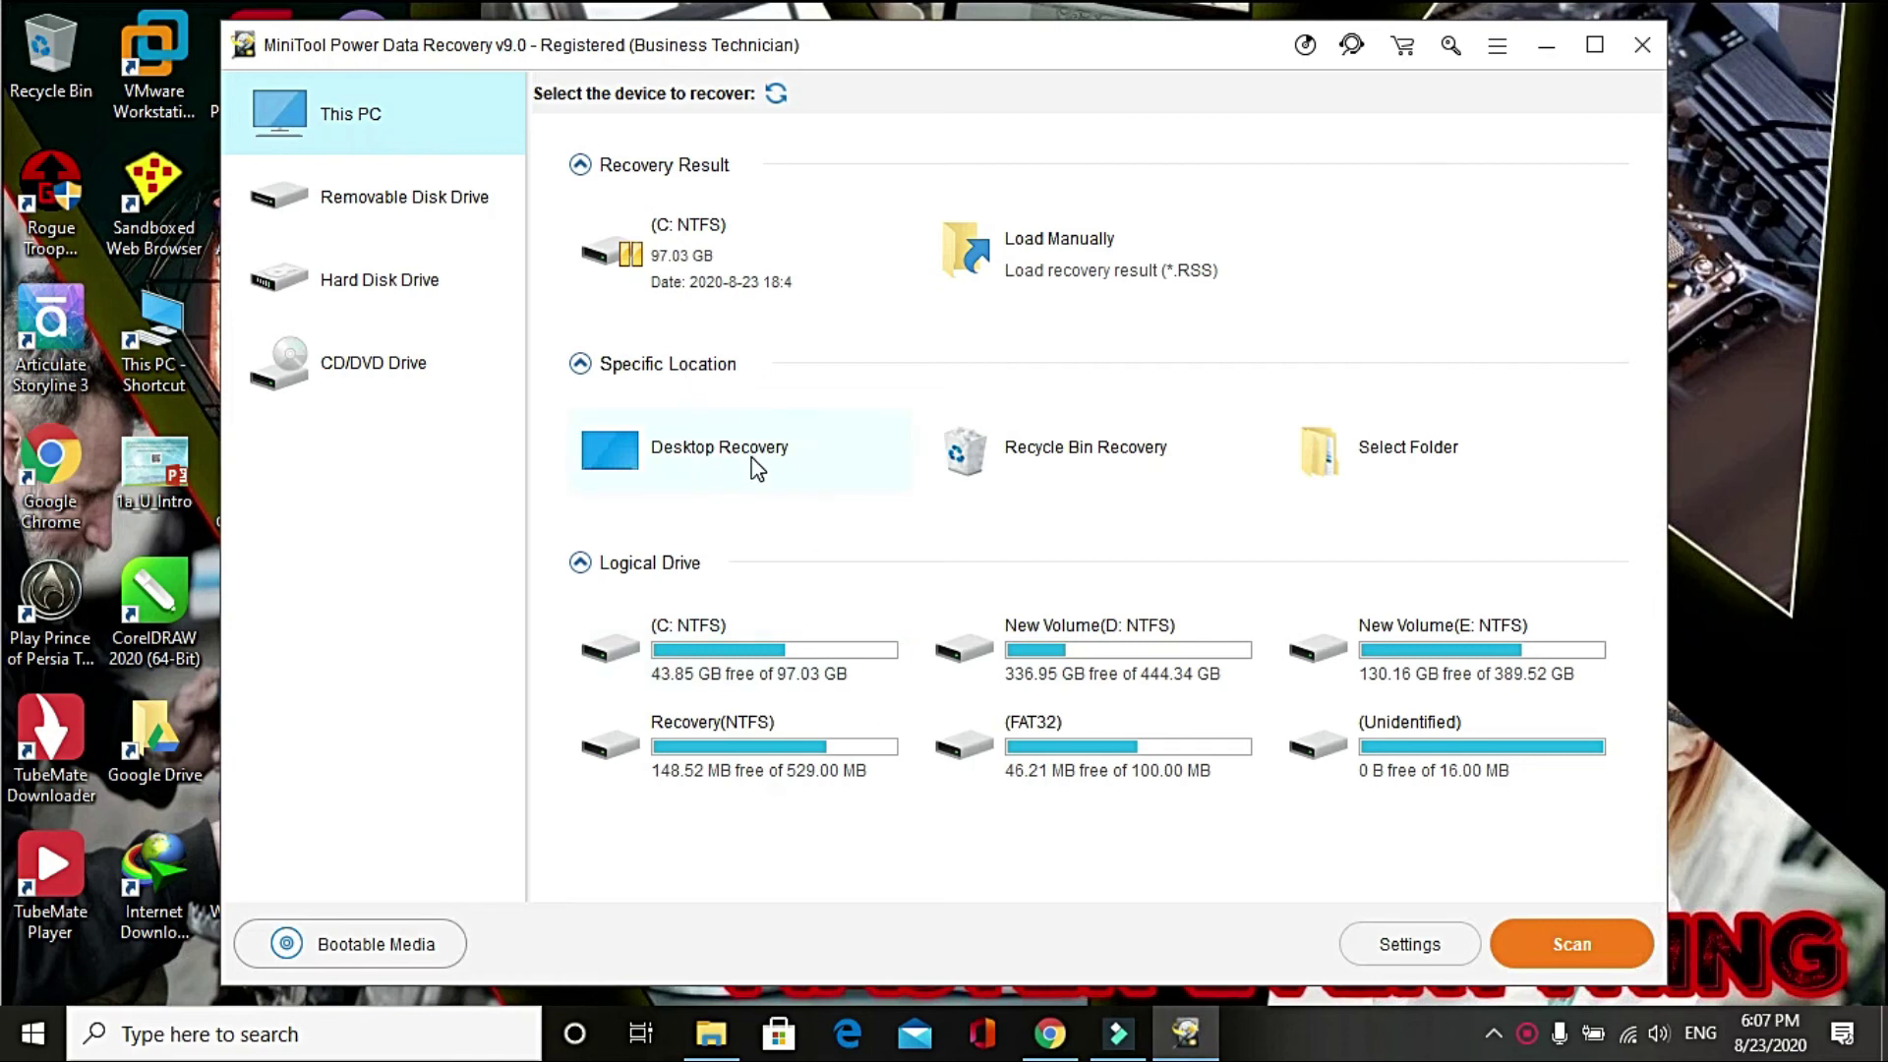
pyautogui.doubleClick(711, 252)
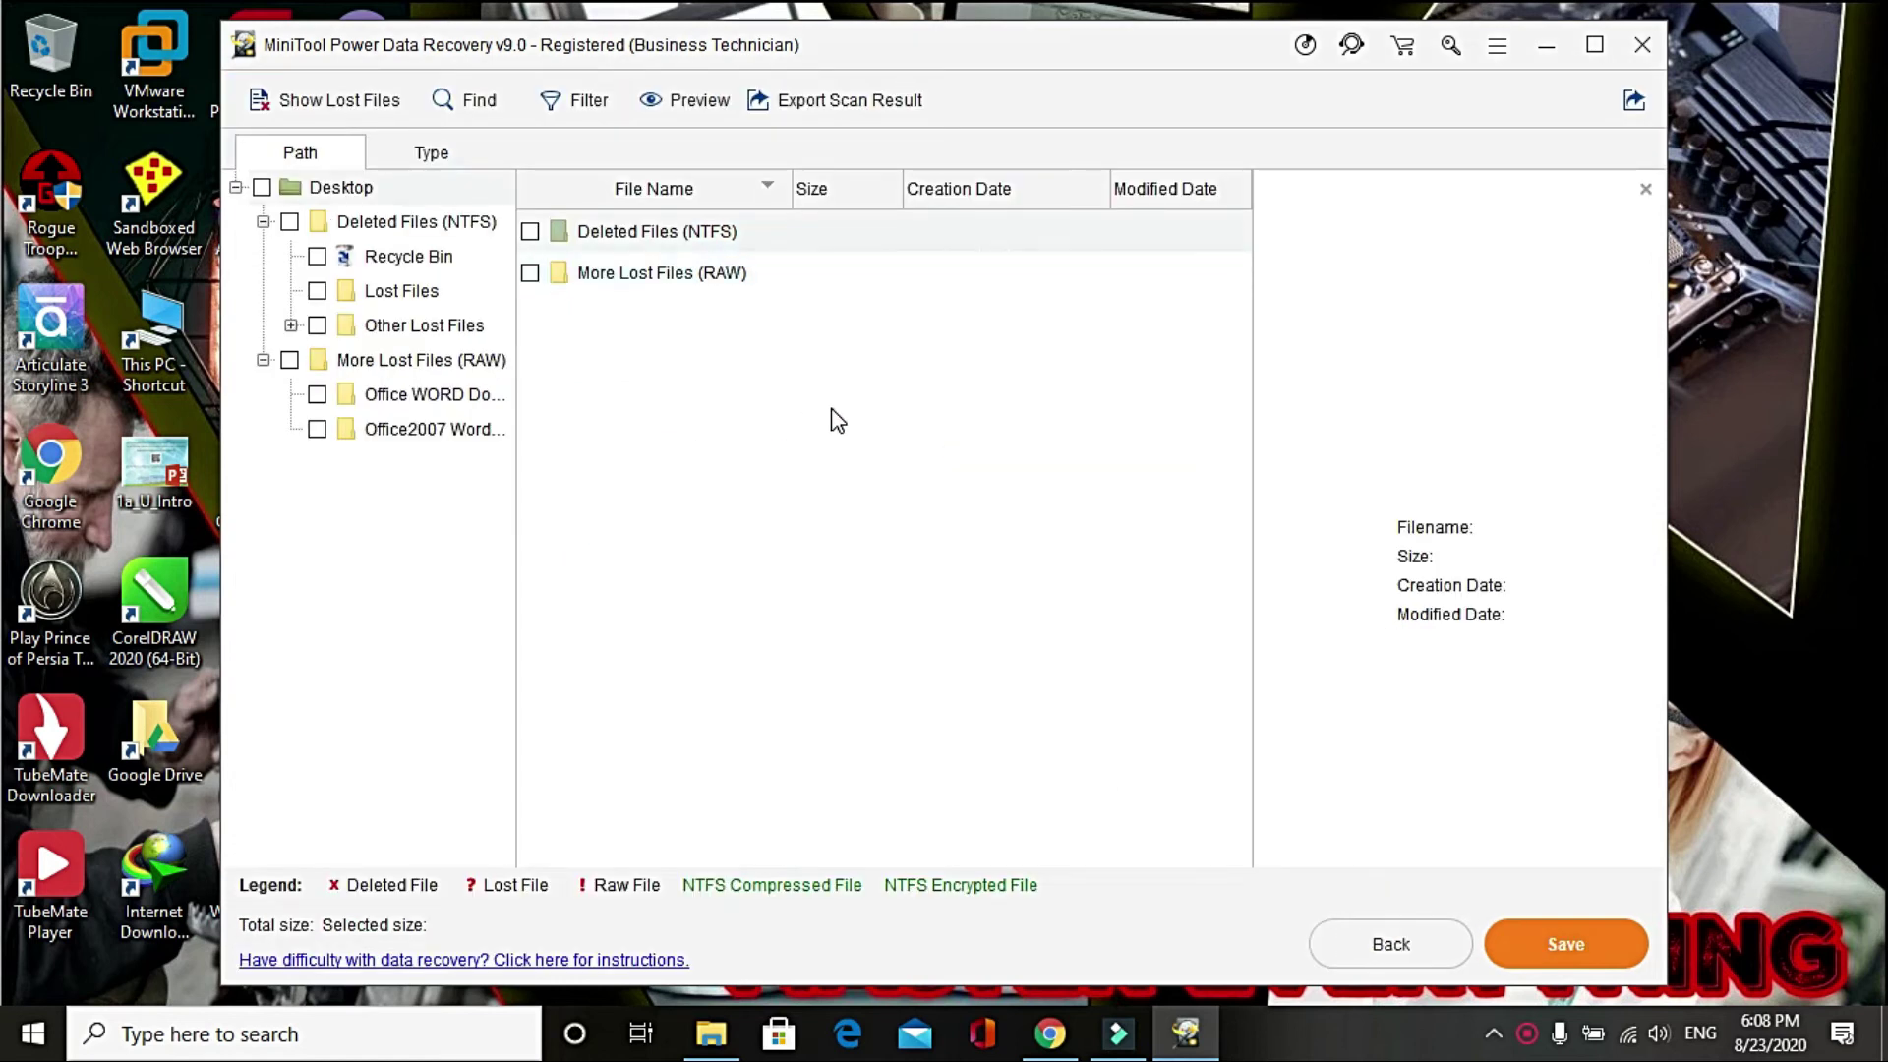
# Widen the folder tree and mark all files in the Office2007 Word Document folder for recovery.
pyautogui.click(524, 587)
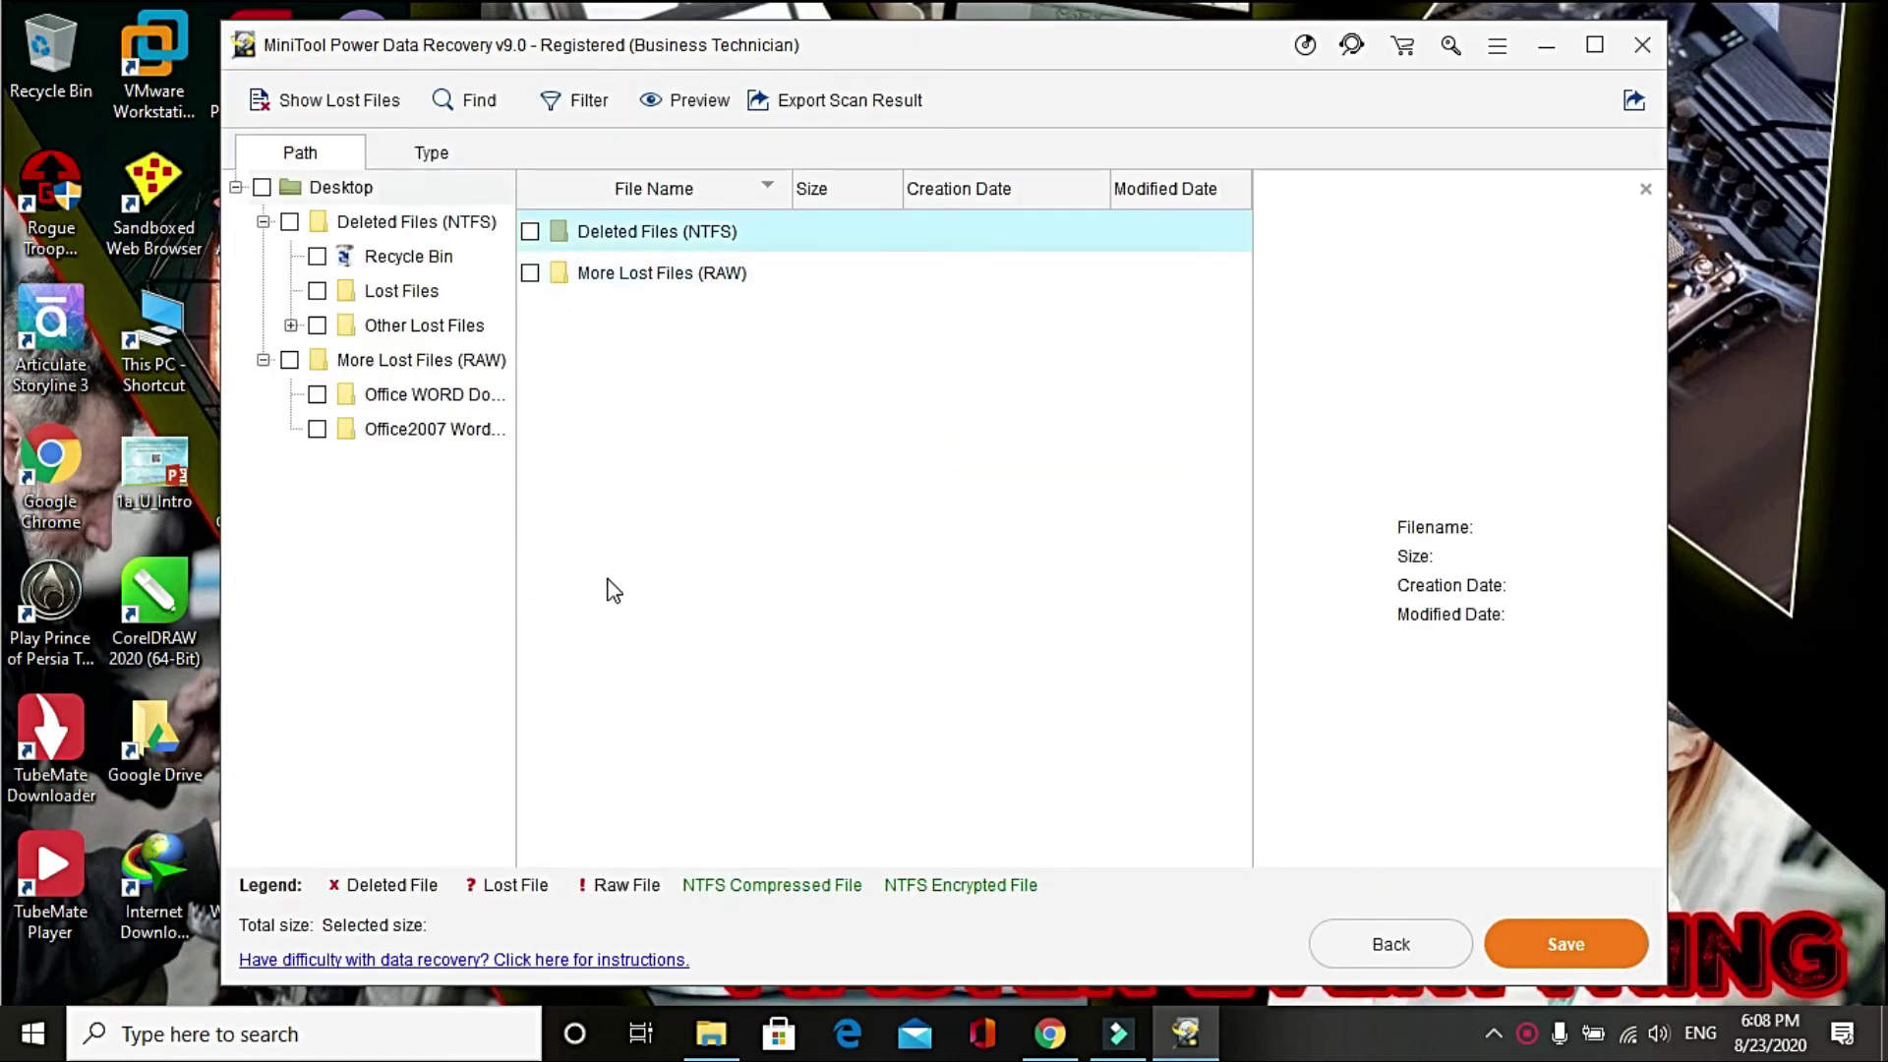
pyautogui.moveTo(516, 586); pyautogui.dragTo(699, 586)
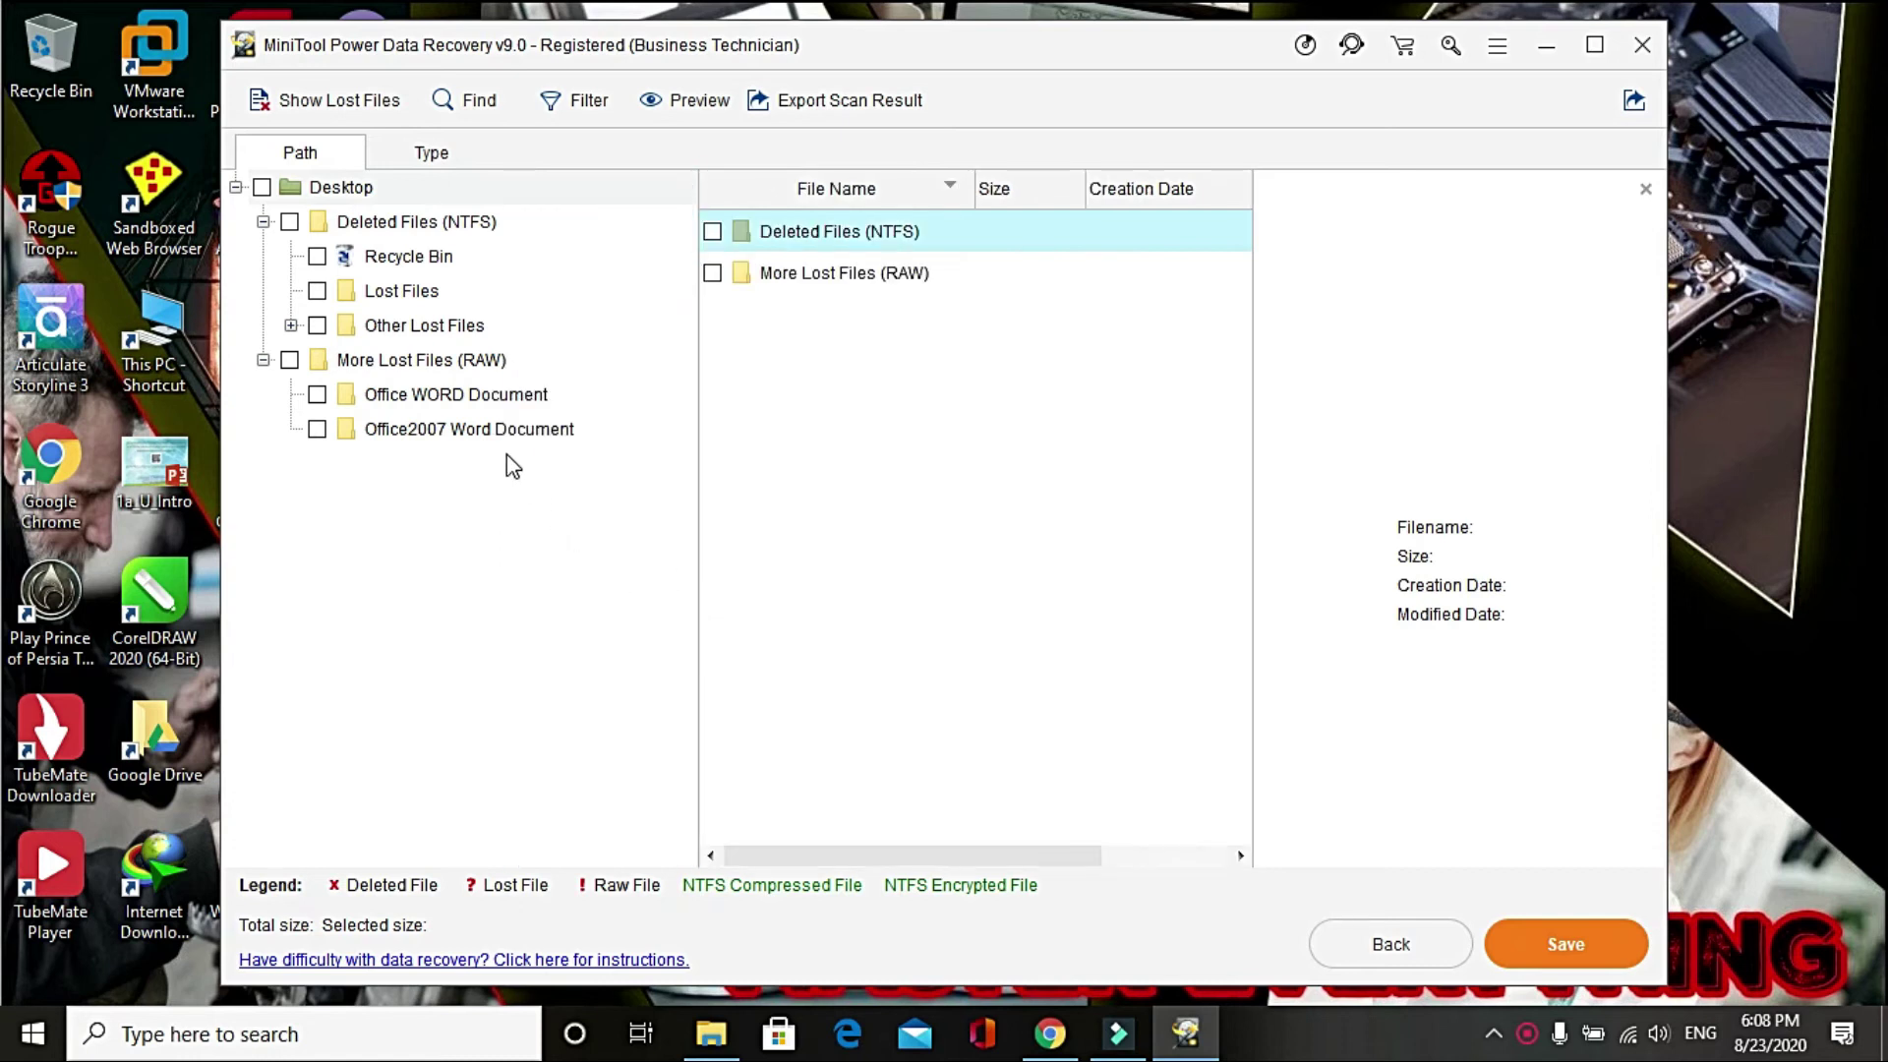
pyautogui.click(500, 398)
pyautogui.click(506, 436)
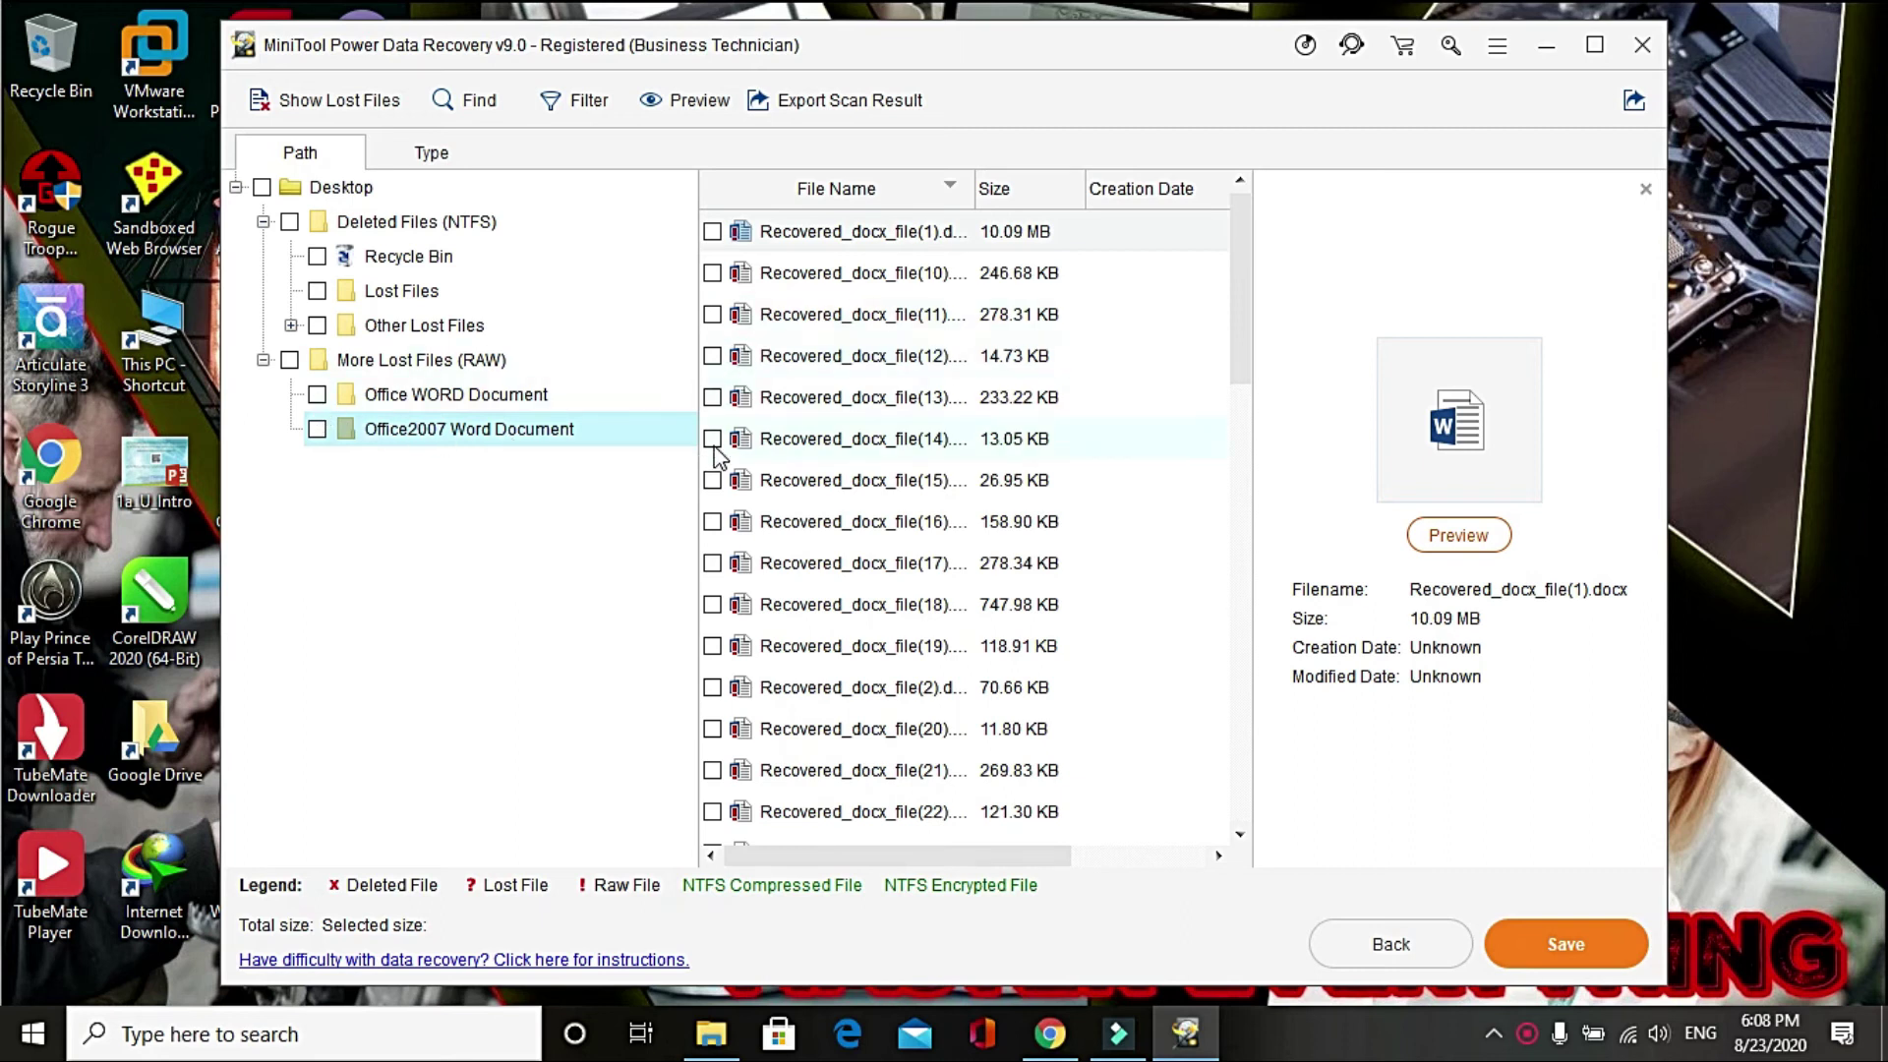
pyautogui.click(712, 480)
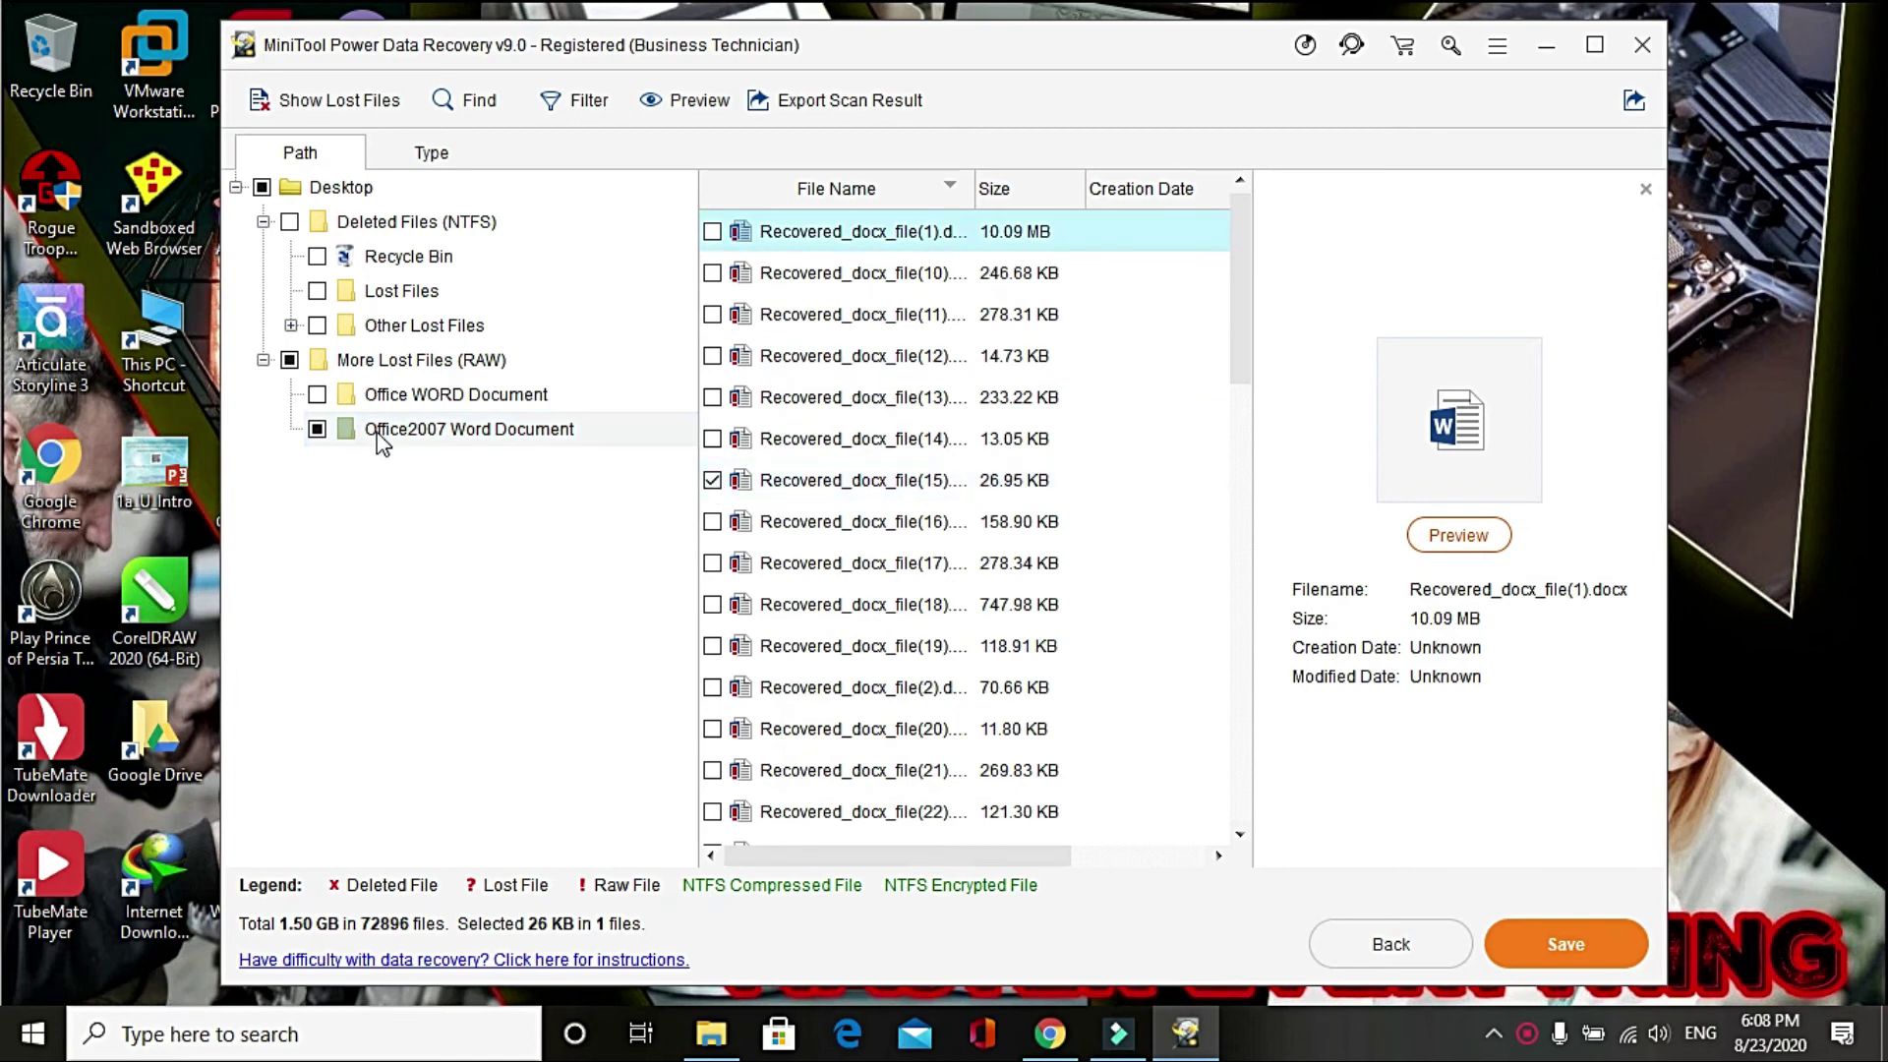
pyautogui.click(317, 429)
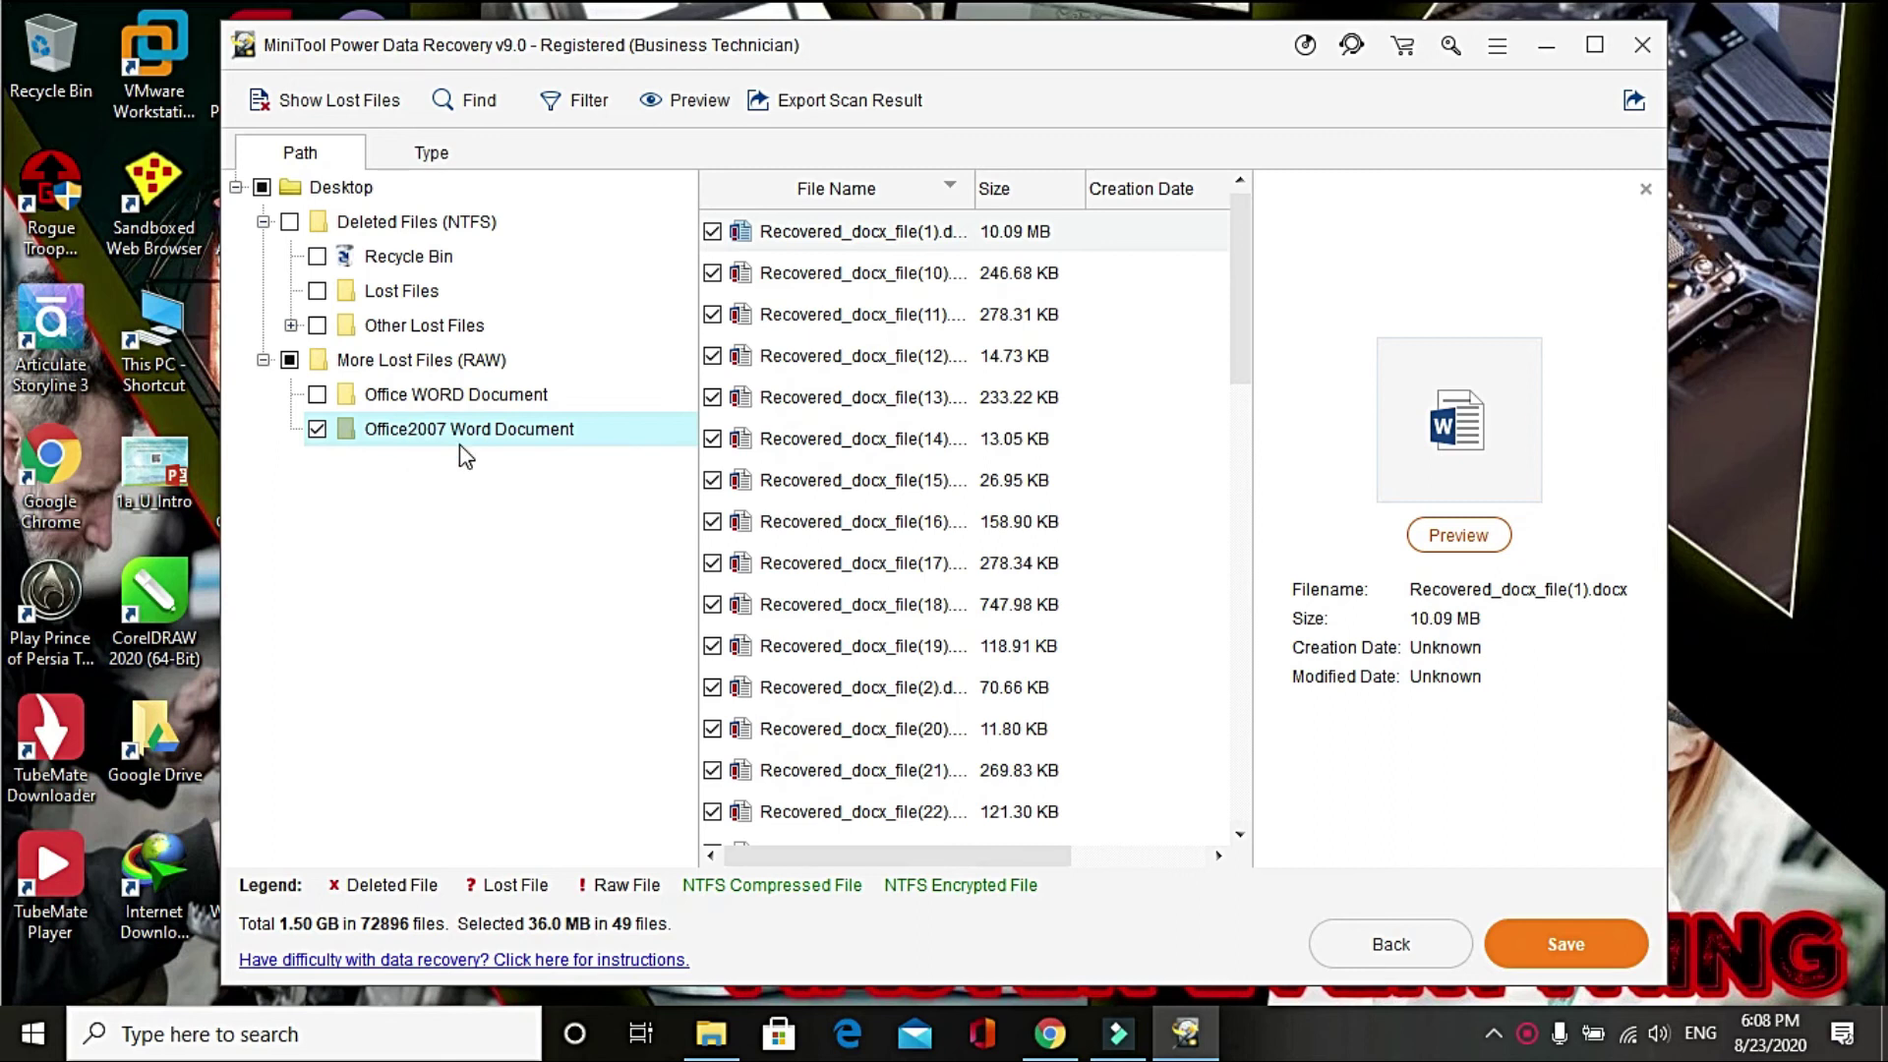
# Save the marked files to New Volume (E:) and dismiss the completion notice.
pyautogui.click(1573, 948)
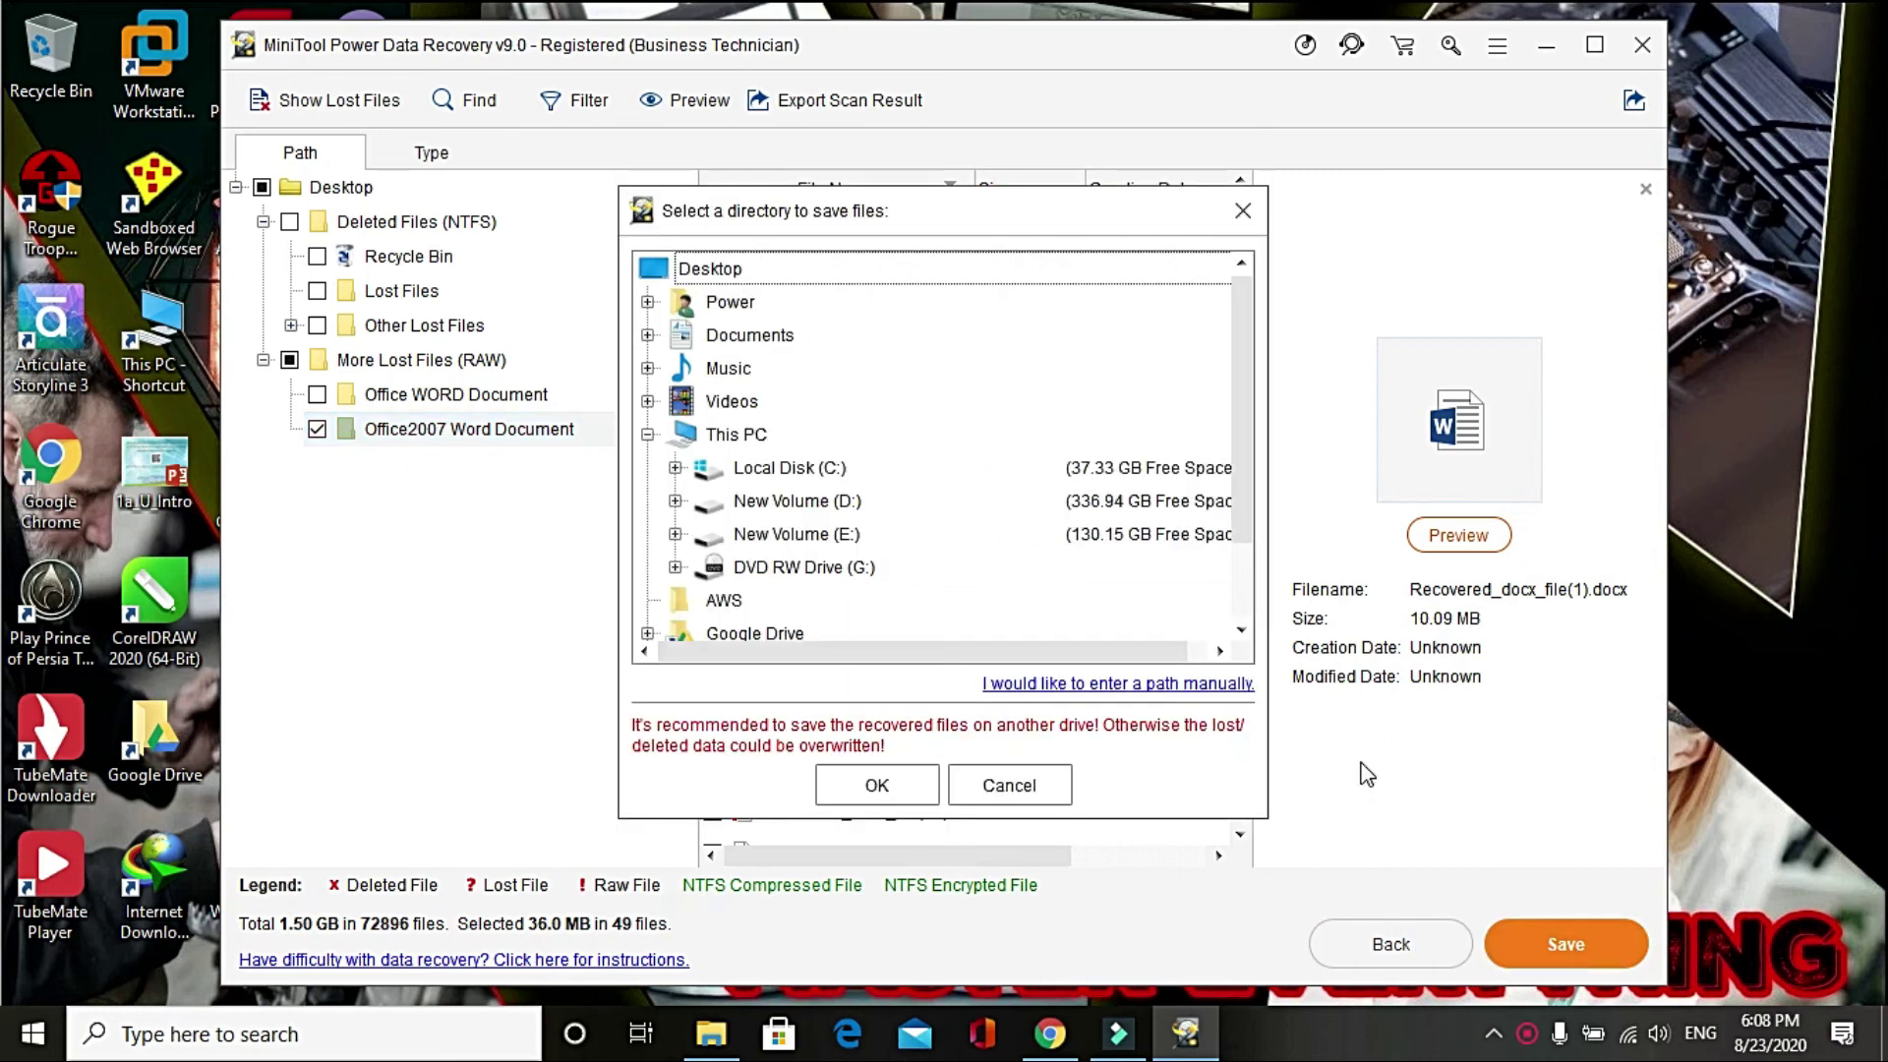
pyautogui.click(794, 543)
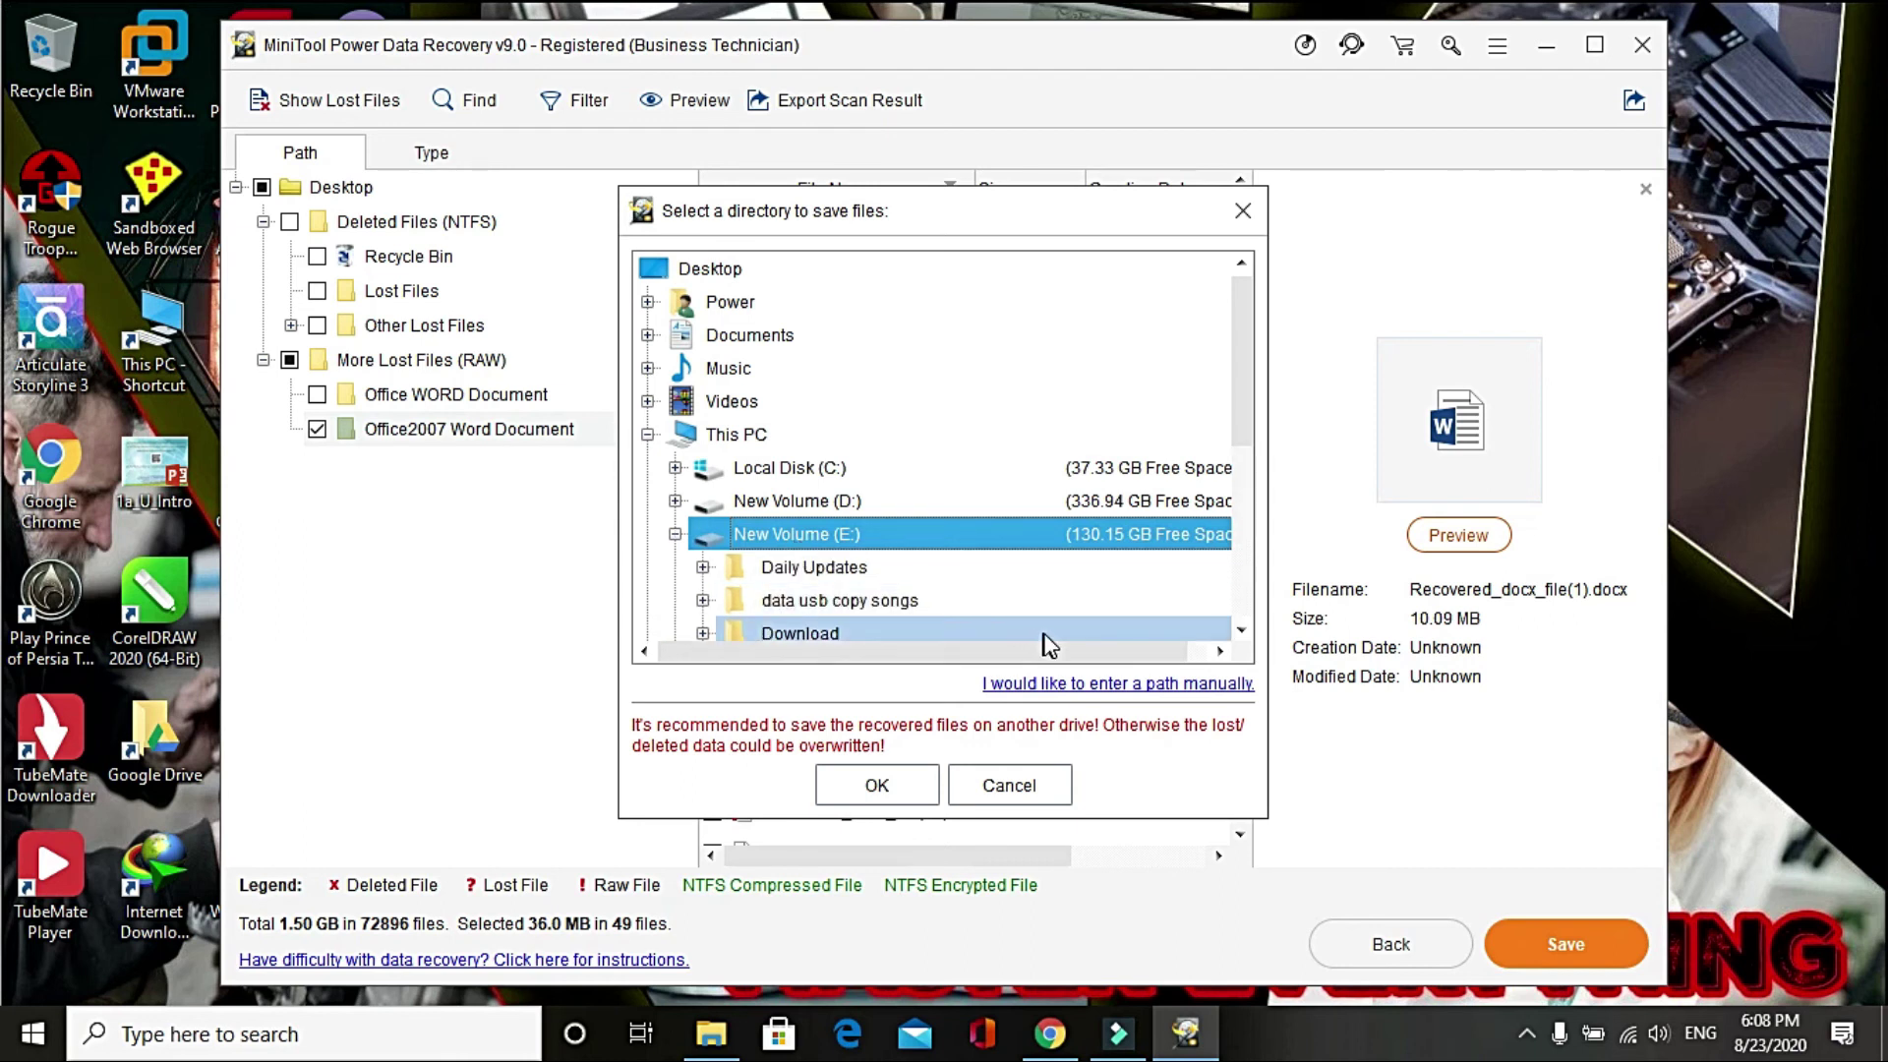
pyautogui.scroll(-3, 1098, 609)
pyautogui.scroll(1, 1098, 610)
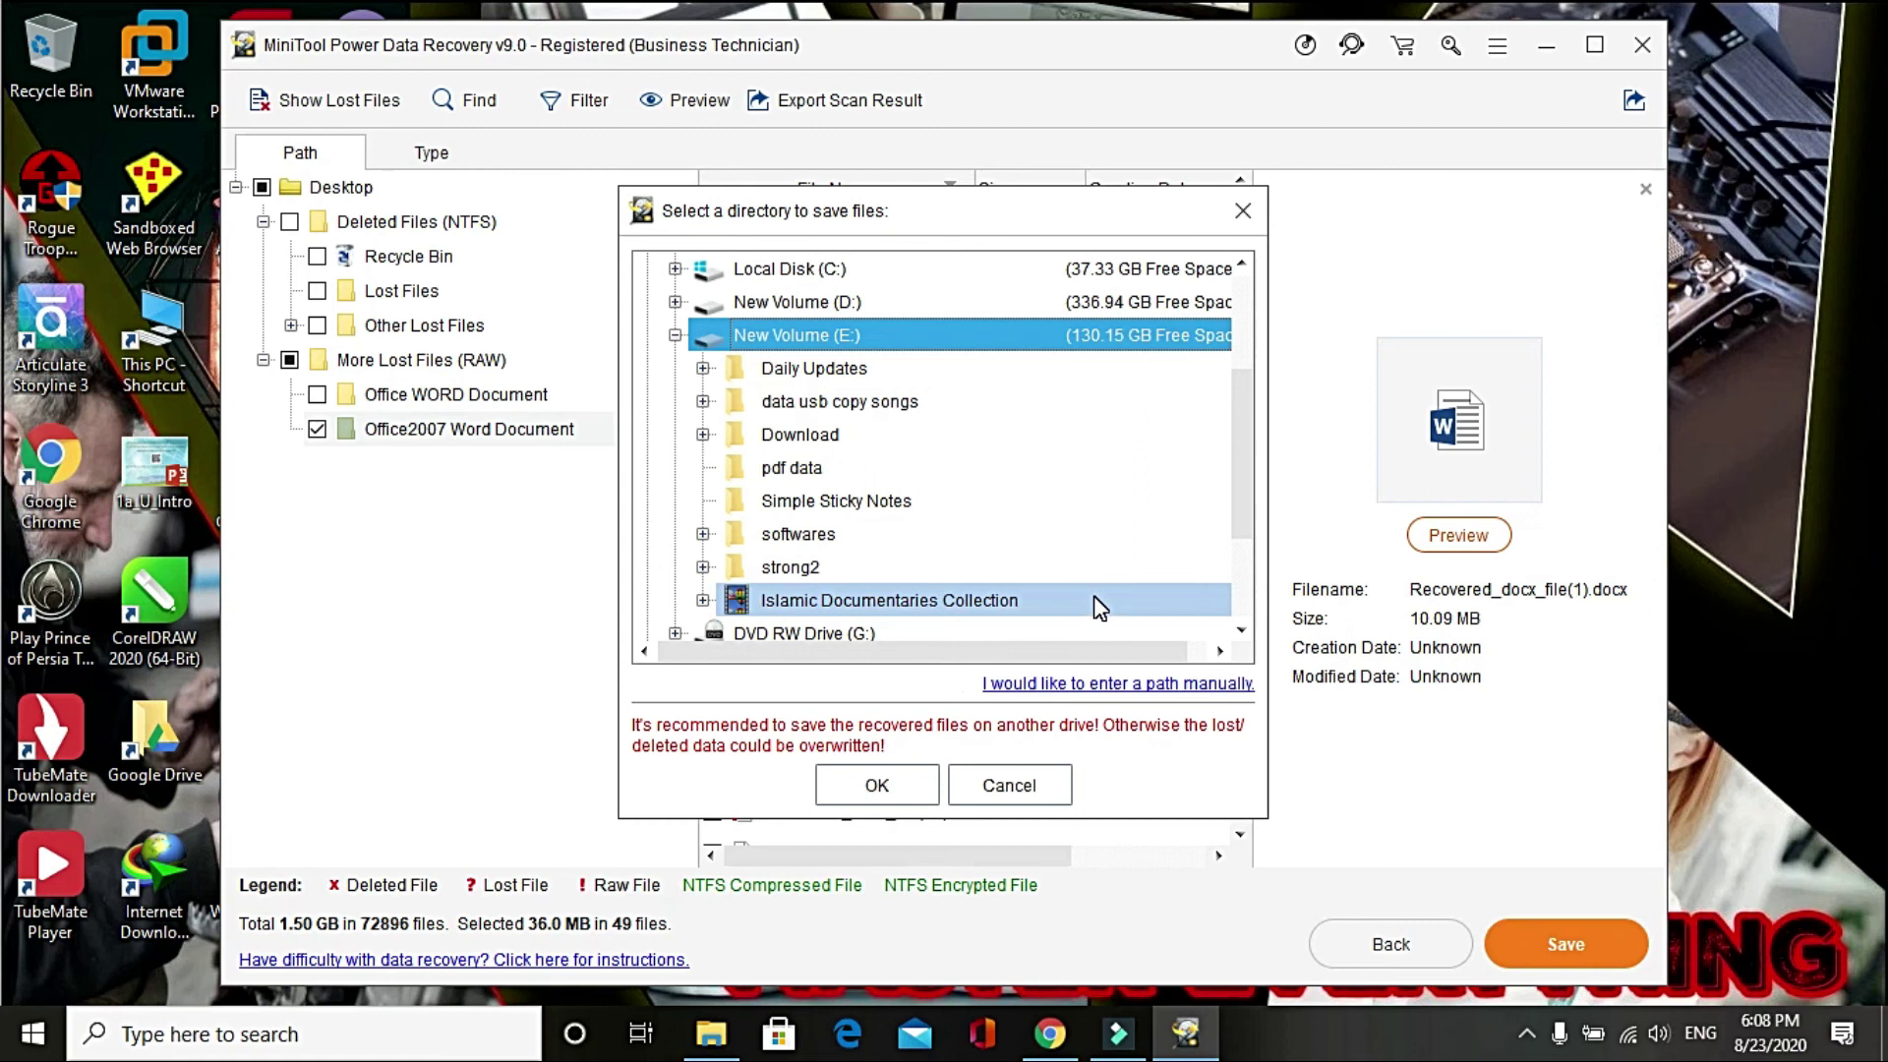
pyautogui.click(876, 785)
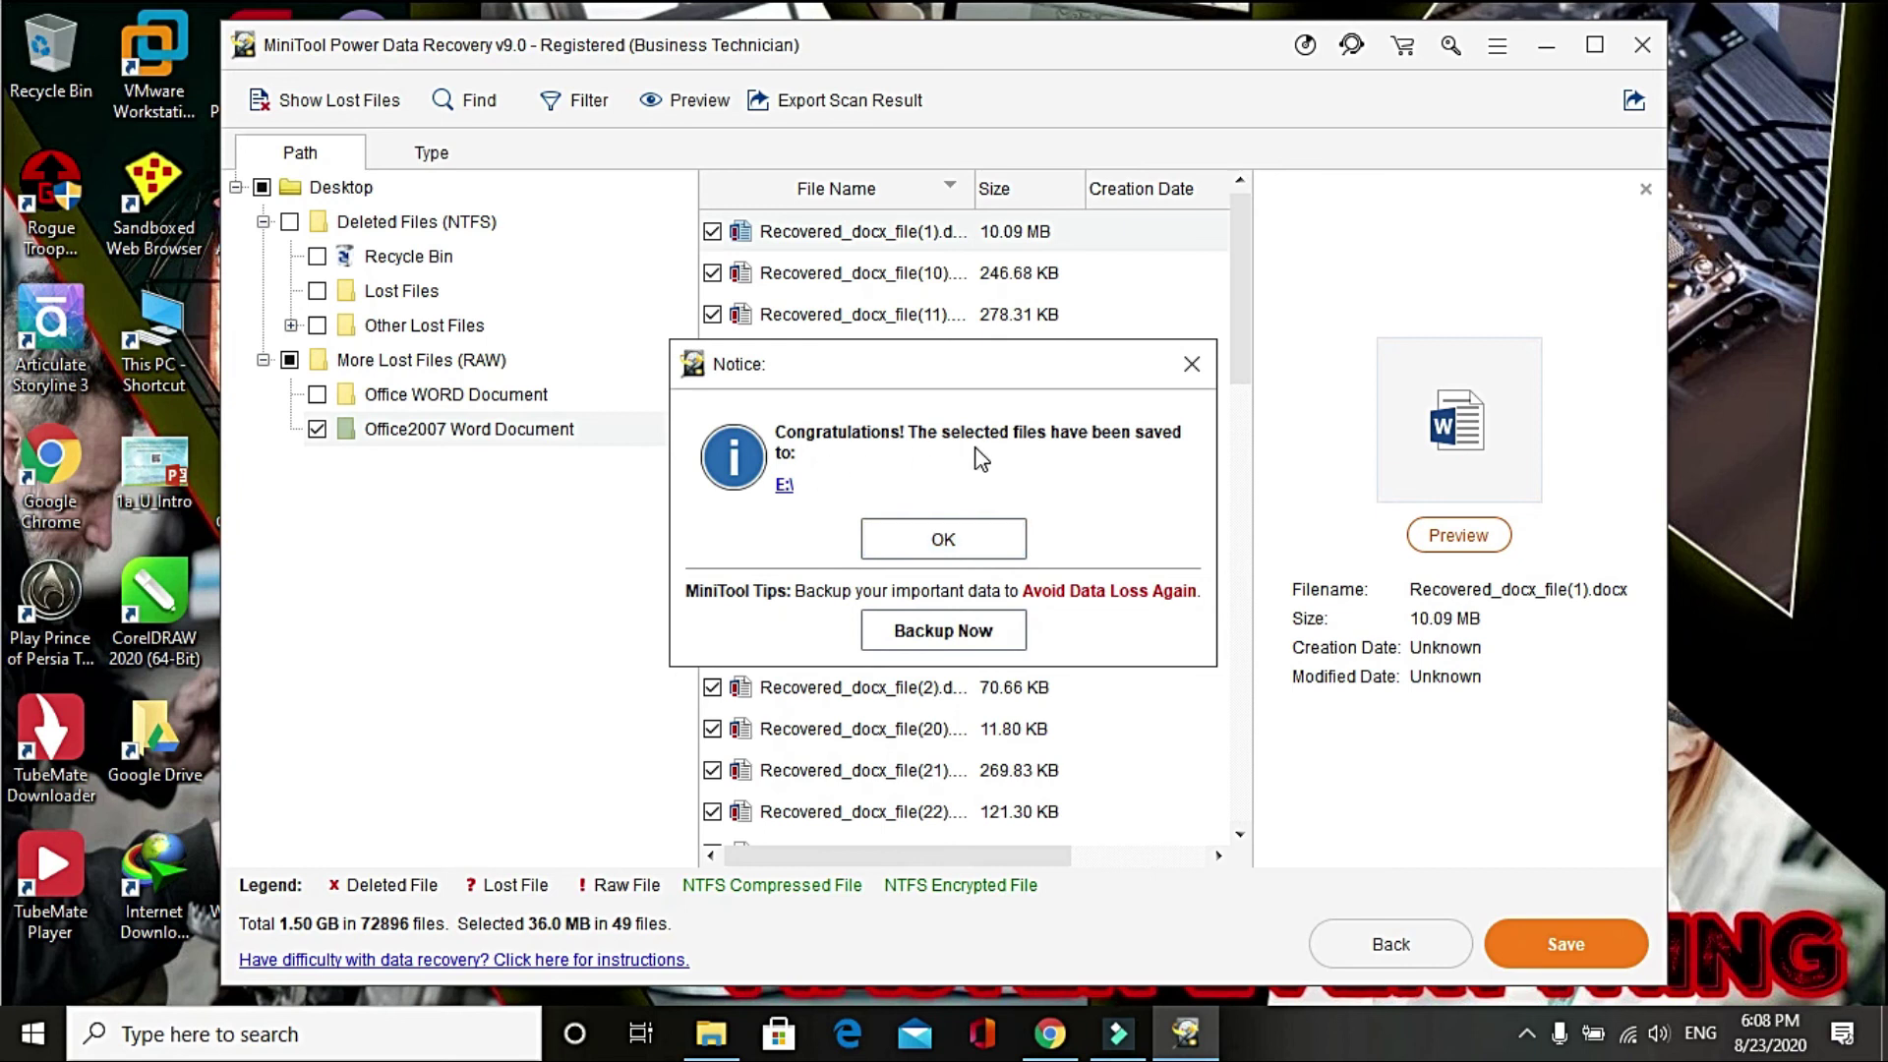
pyautogui.click(952, 551)
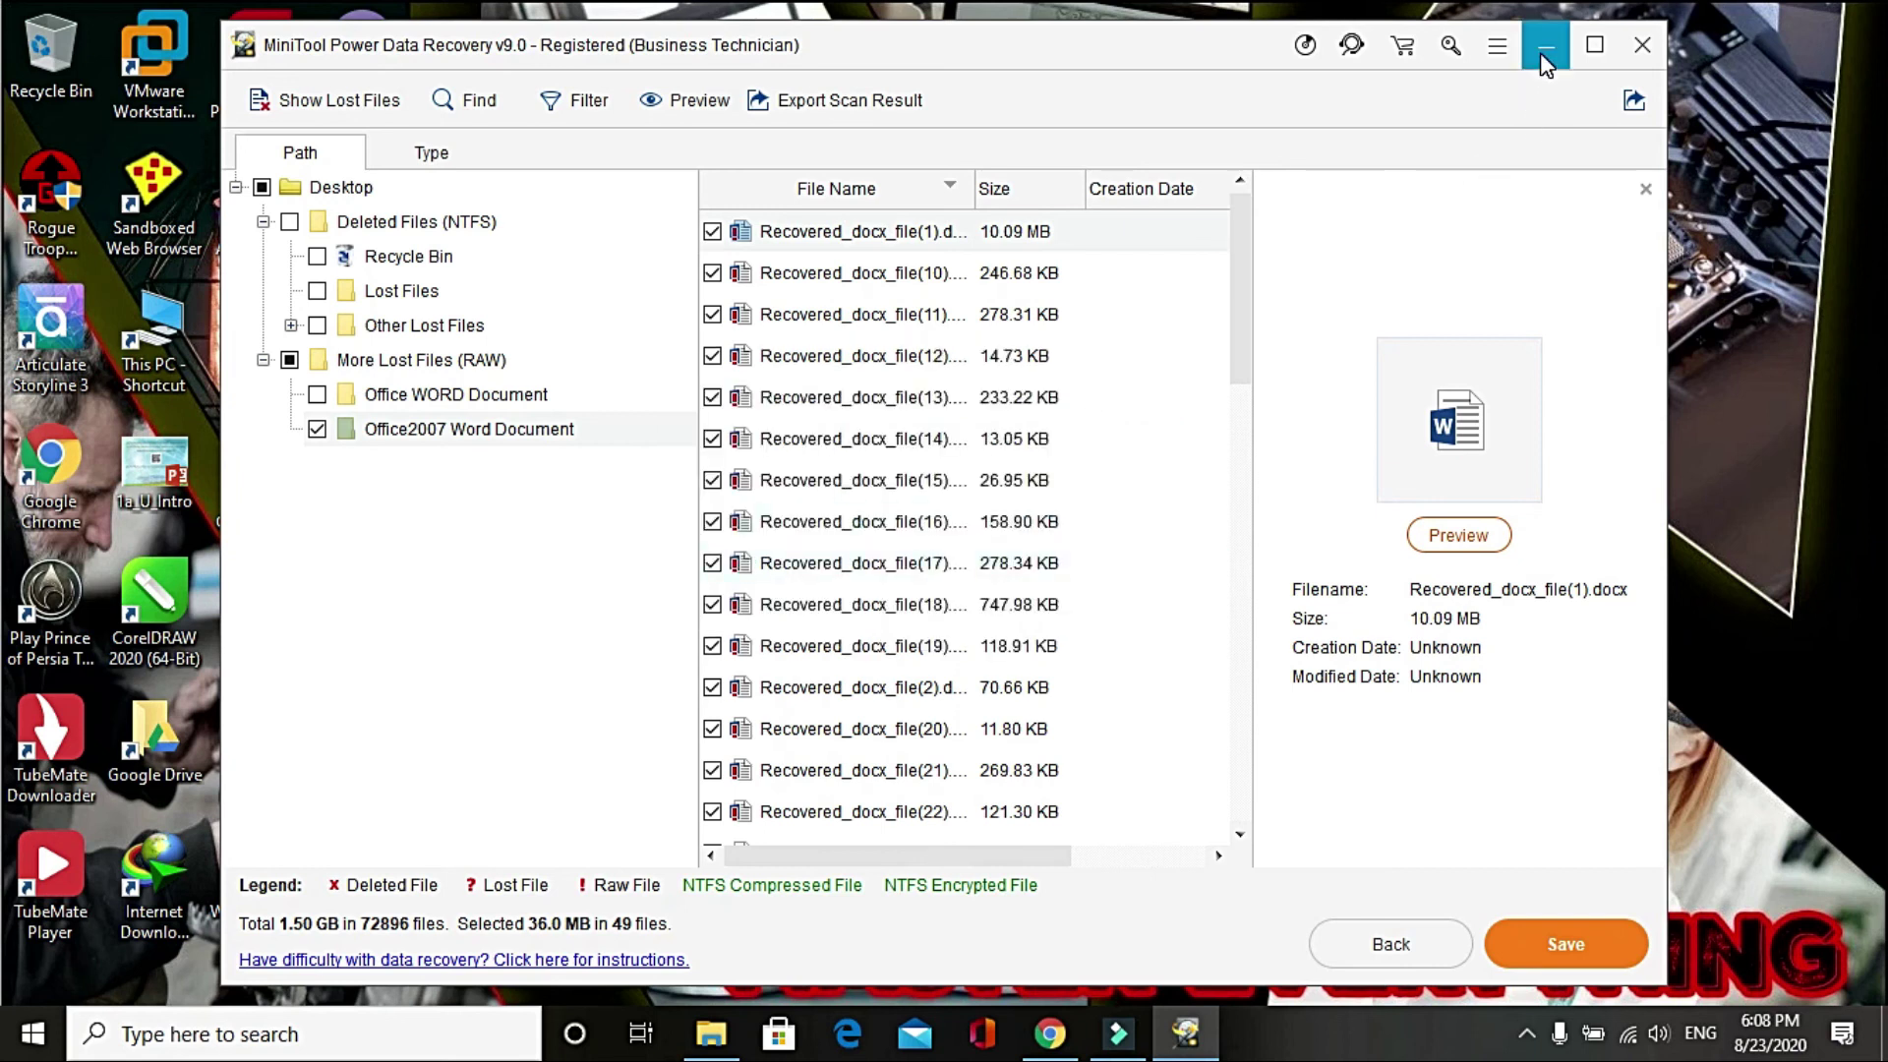
# In File Explorer, examine the recovered documents in E:\More Lost Files (RAW)\Office2007 Word Document, and close the window.
pyautogui.doubleClick(192, 381)
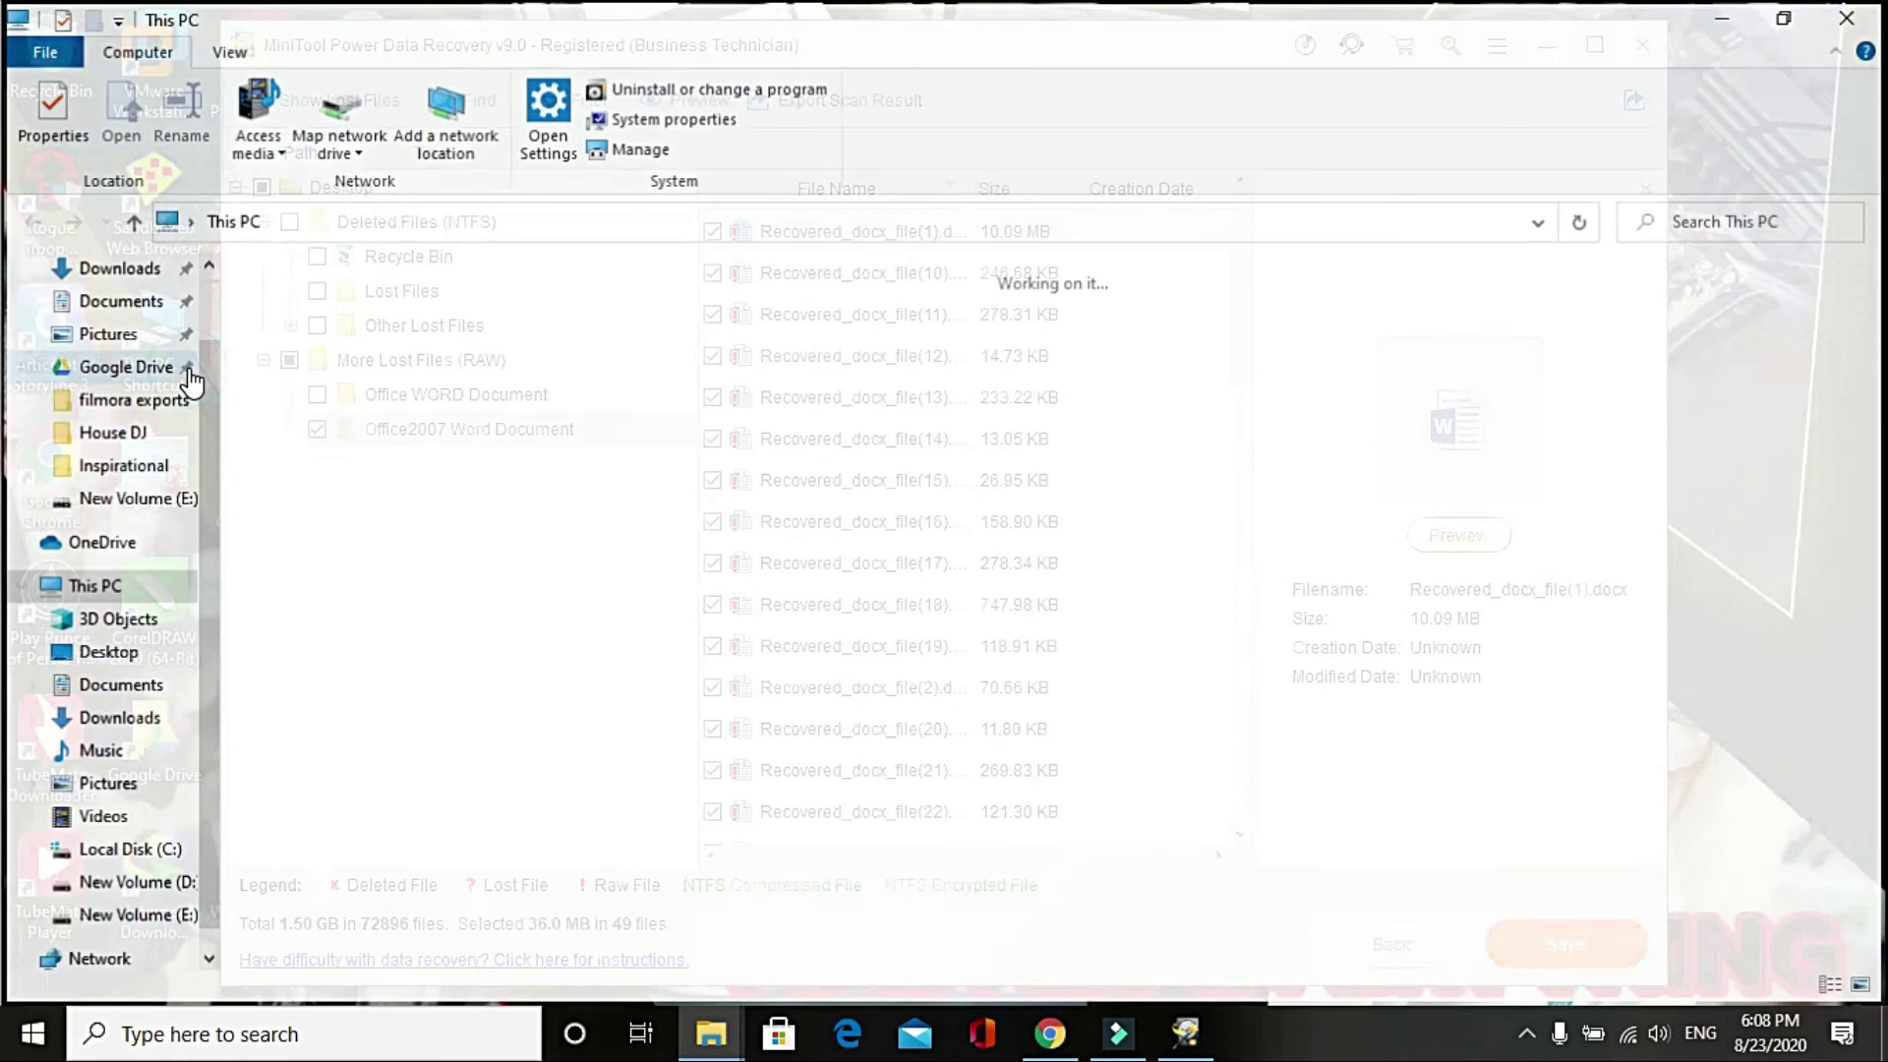
pyautogui.doubleClick(1053, 548)
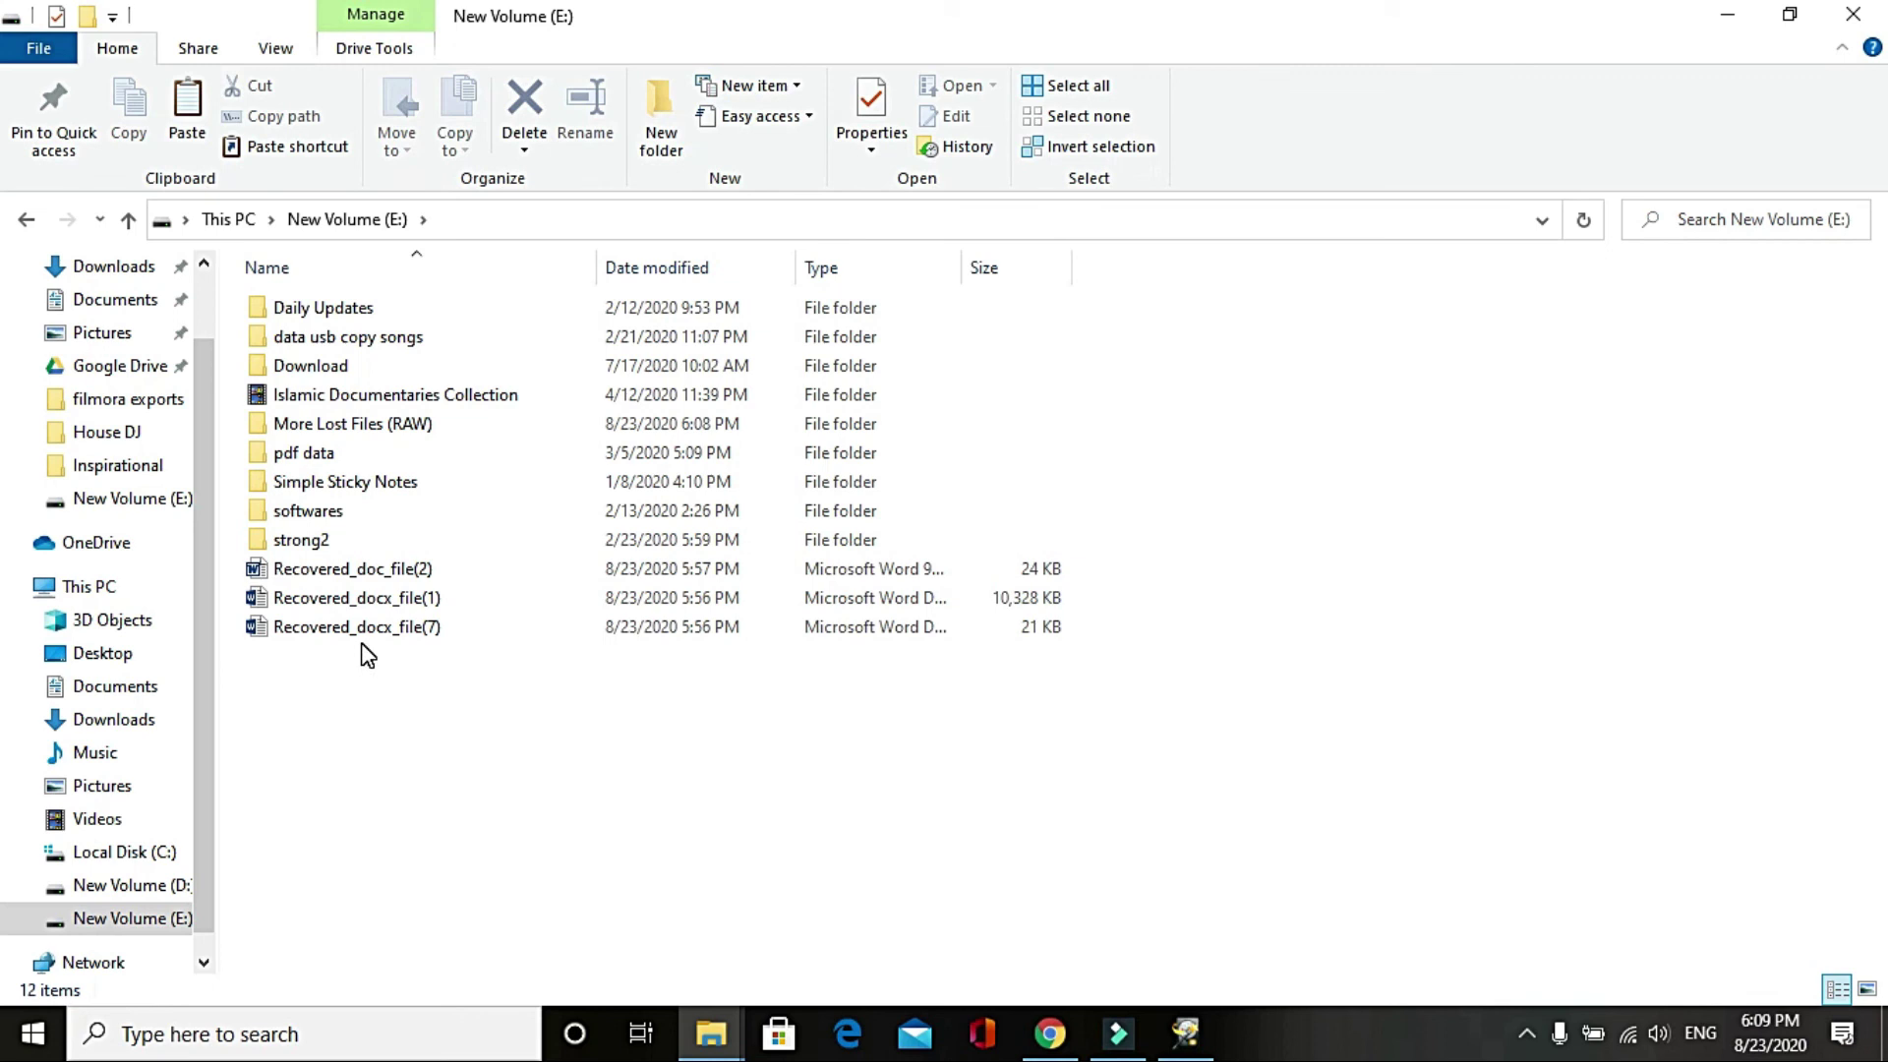
pyautogui.doubleClick(411, 425)
pyautogui.doubleClick(451, 307)
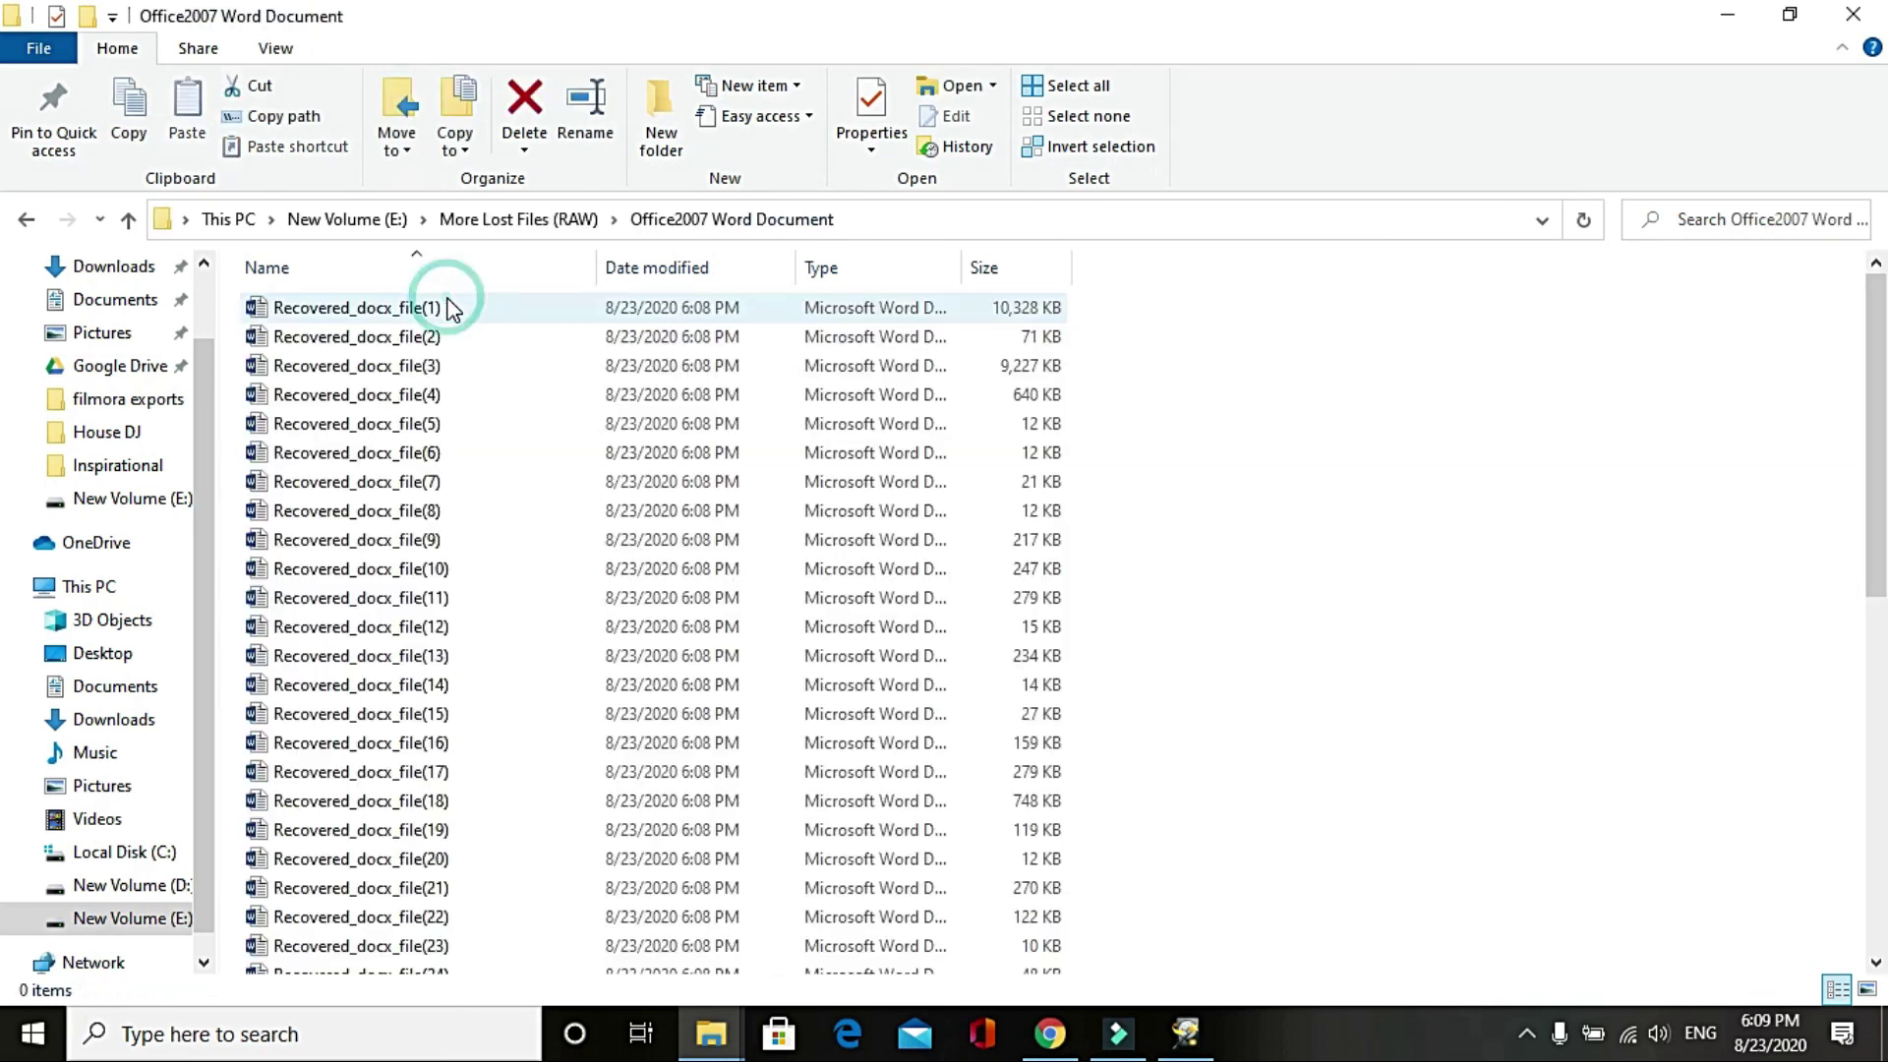
pyautogui.scroll(-2, 797, 641)
pyautogui.scroll(-7, 796, 641)
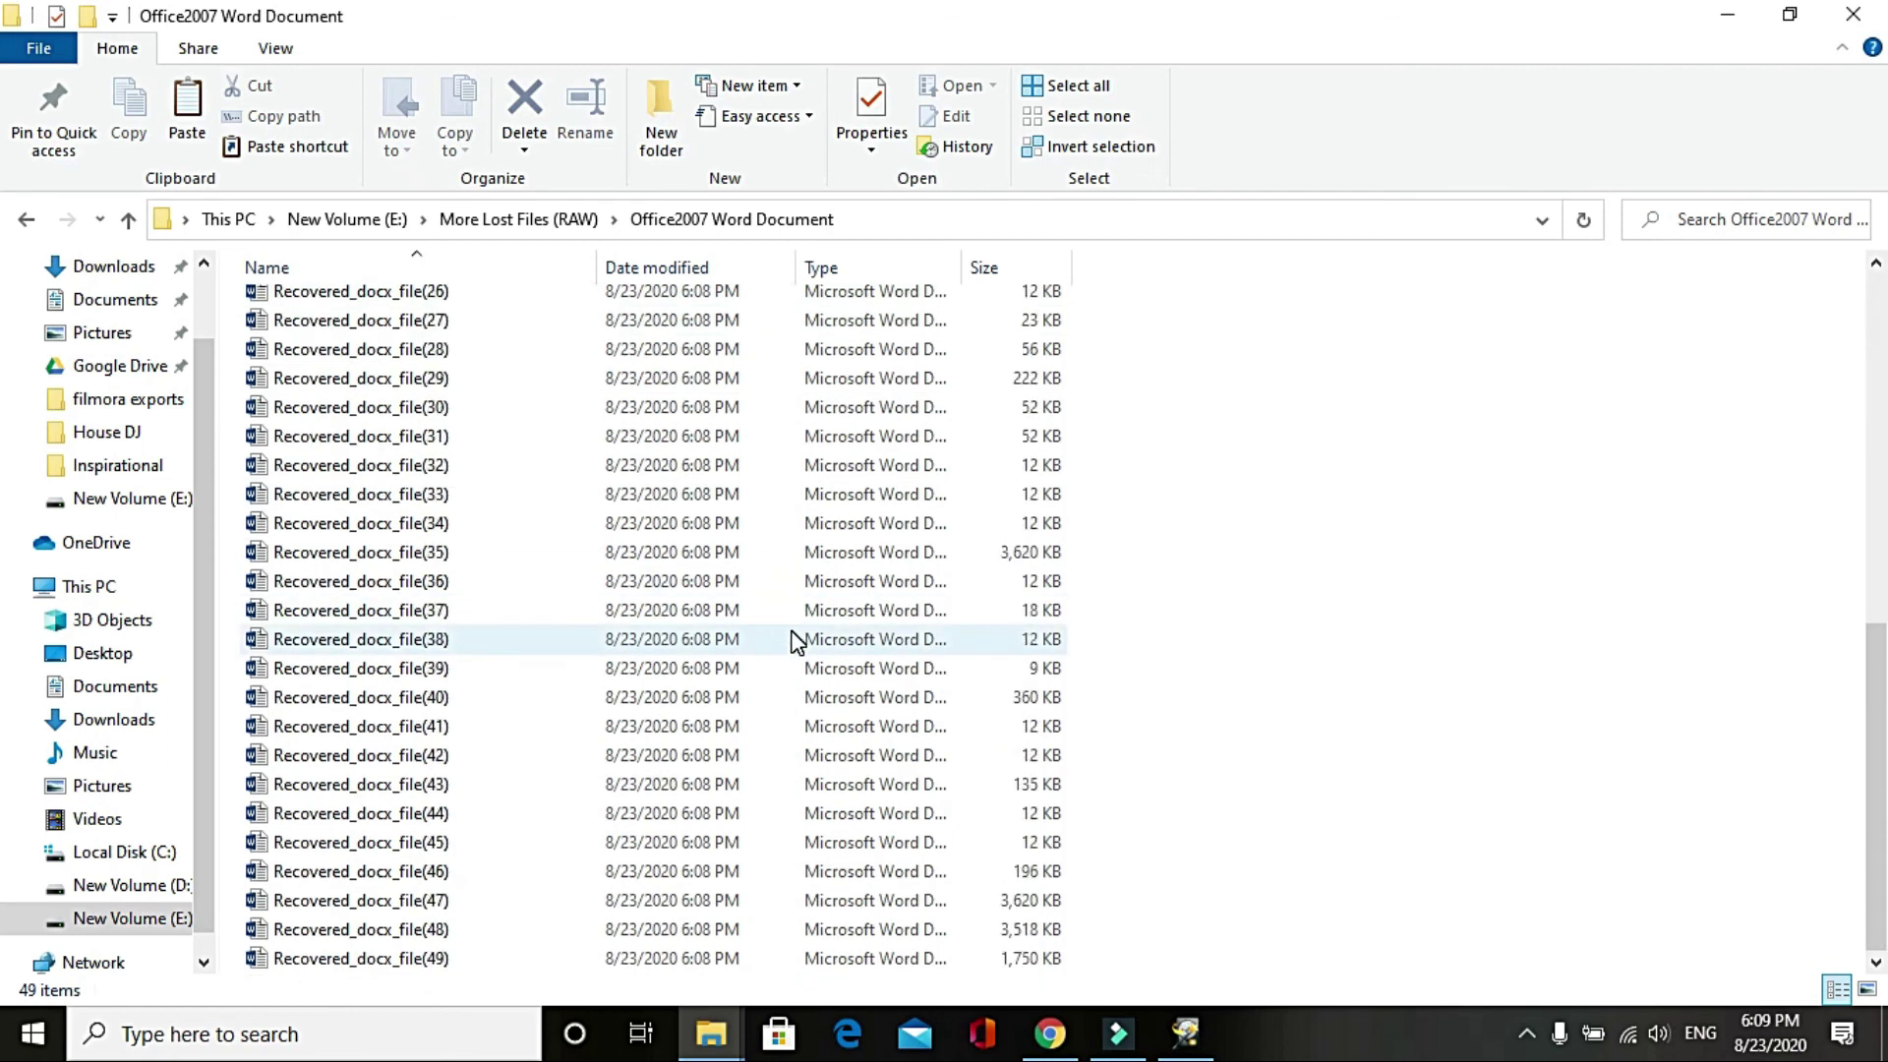
pyautogui.scroll(8, 796, 641)
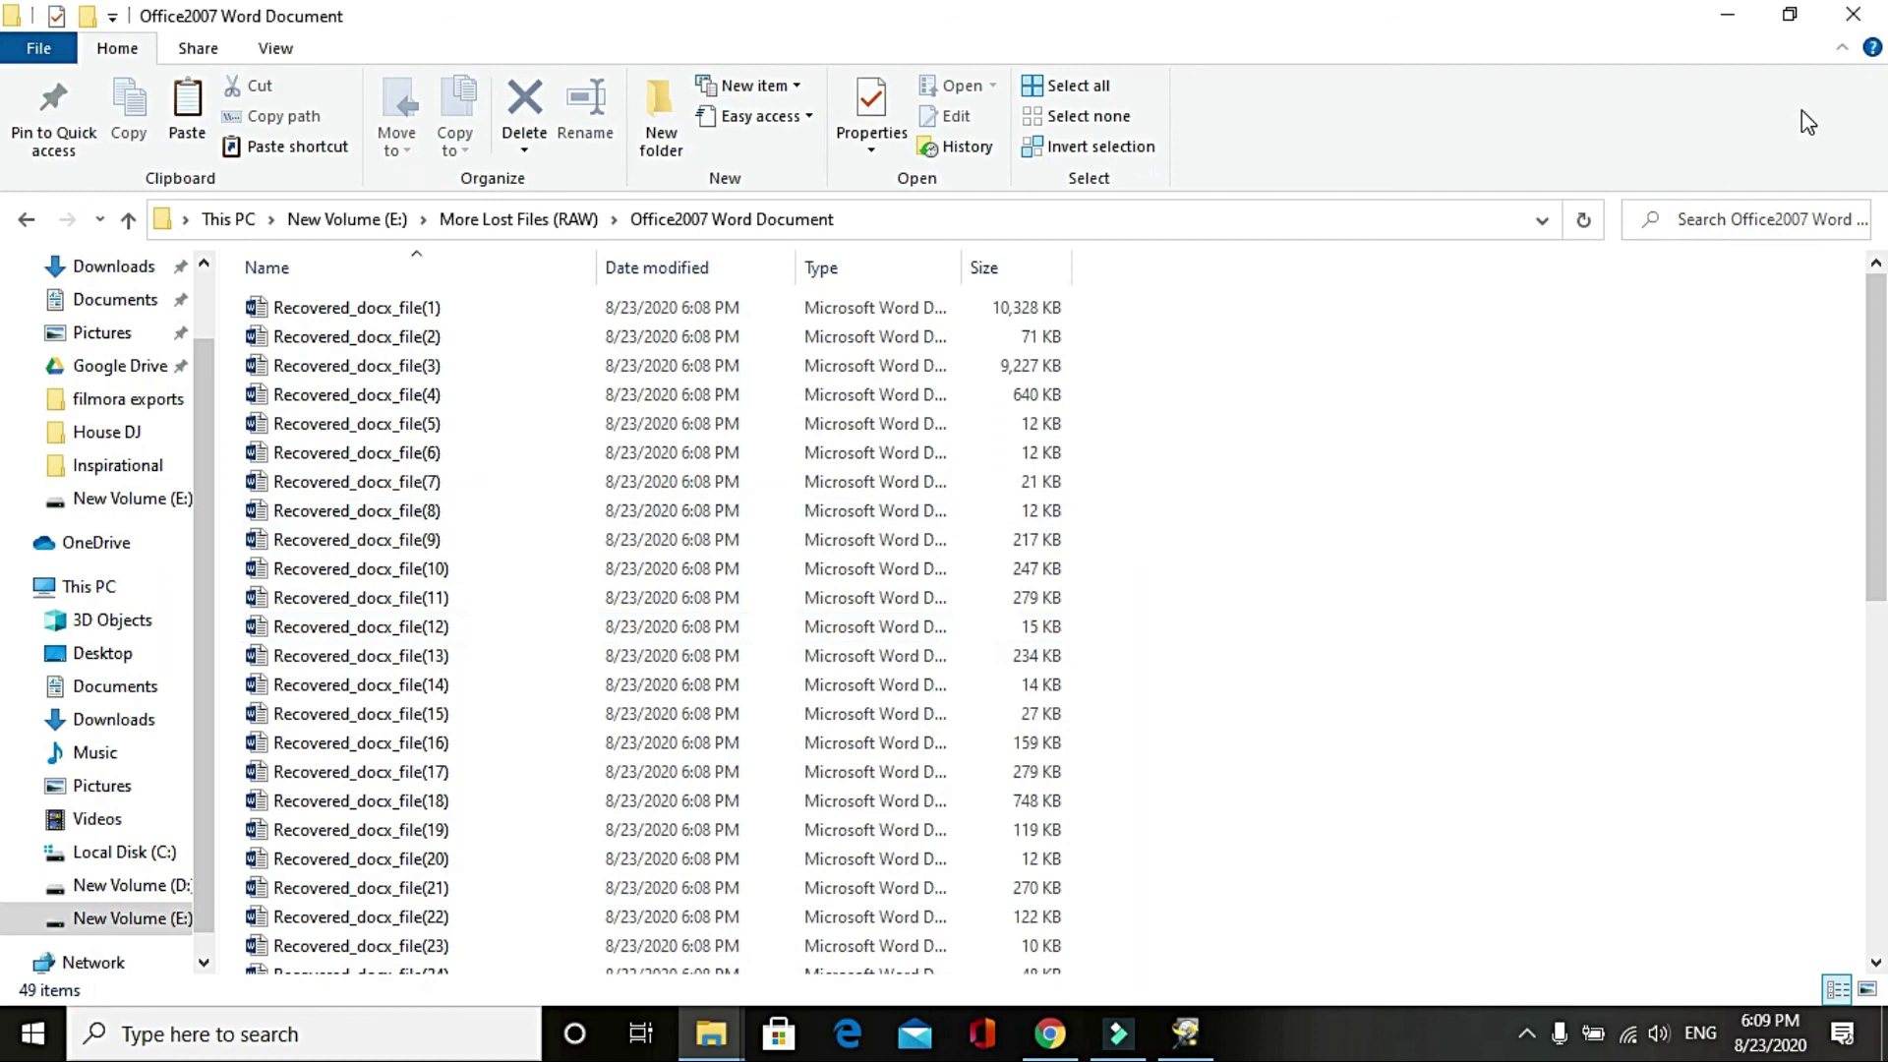
pyautogui.click(1869, 20)
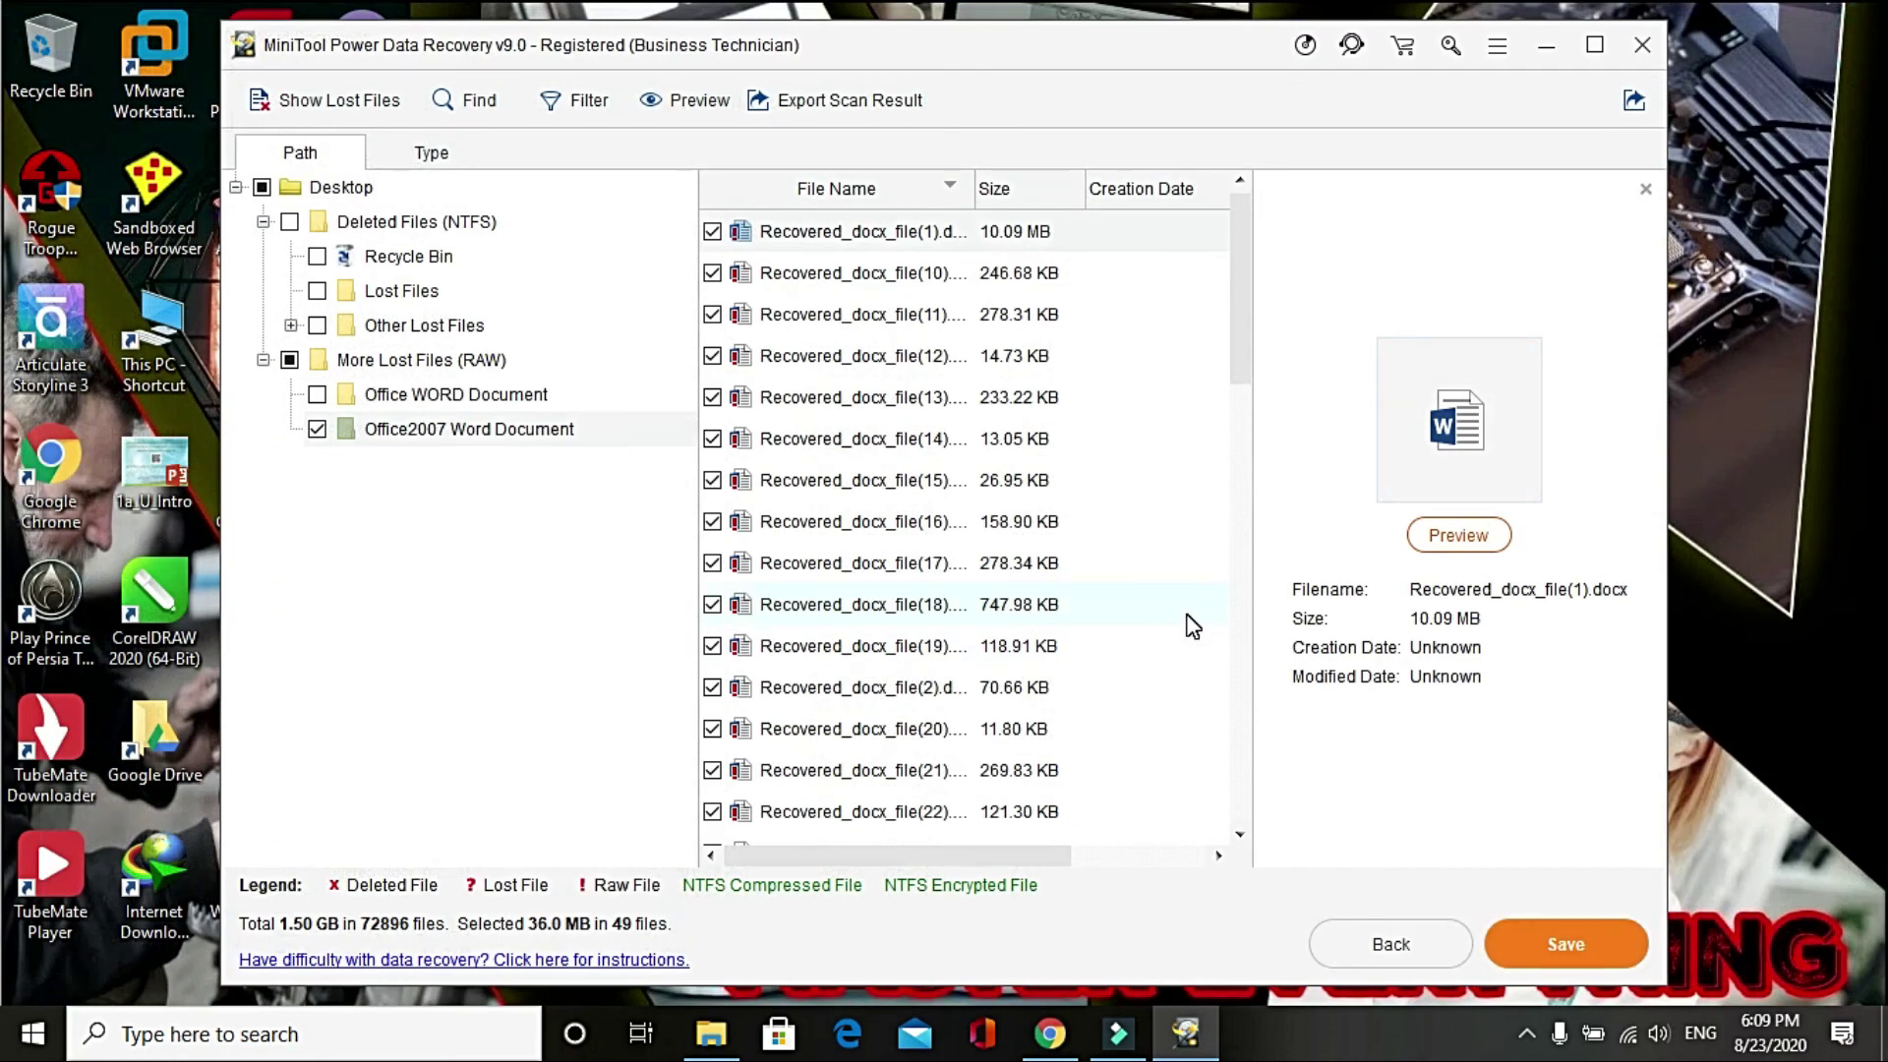
# Leave the scan result and return to the recovery program's home screen.
pyautogui.click(1418, 950)
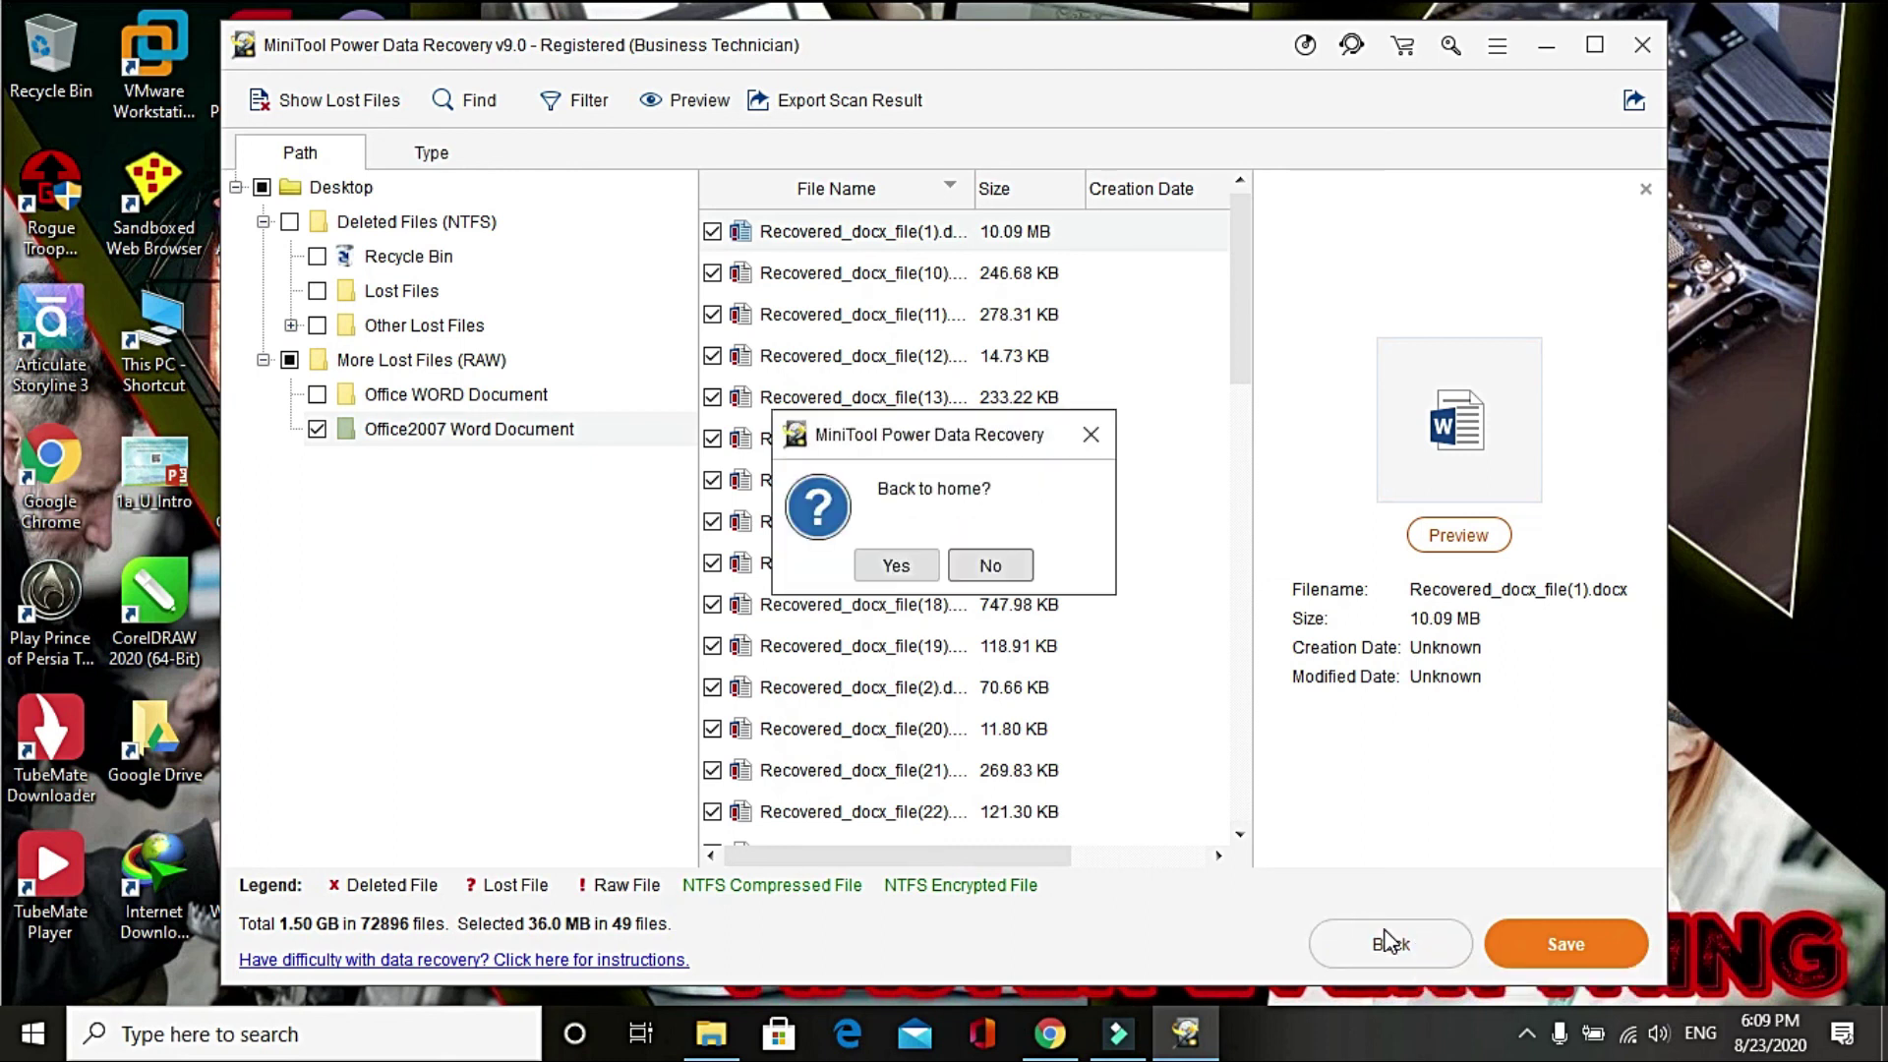